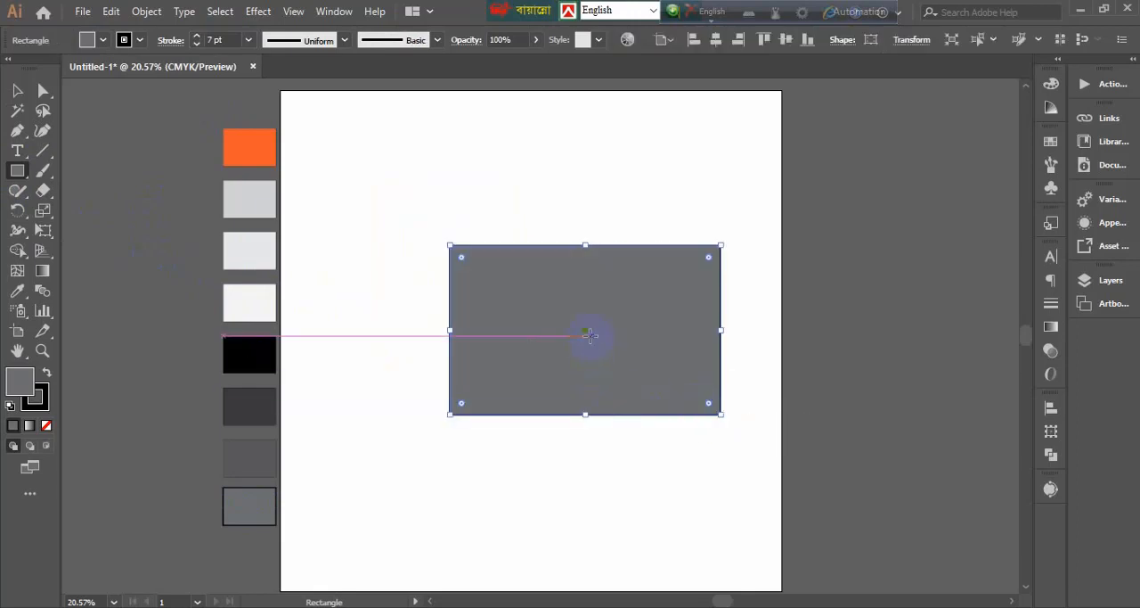
# Move the grey rectangle near the artboard's centre and restyle it with a light grey fill and a 12 pt stroke
pyautogui.moveTo(587, 334); pyautogui.dragTo(539, 358)
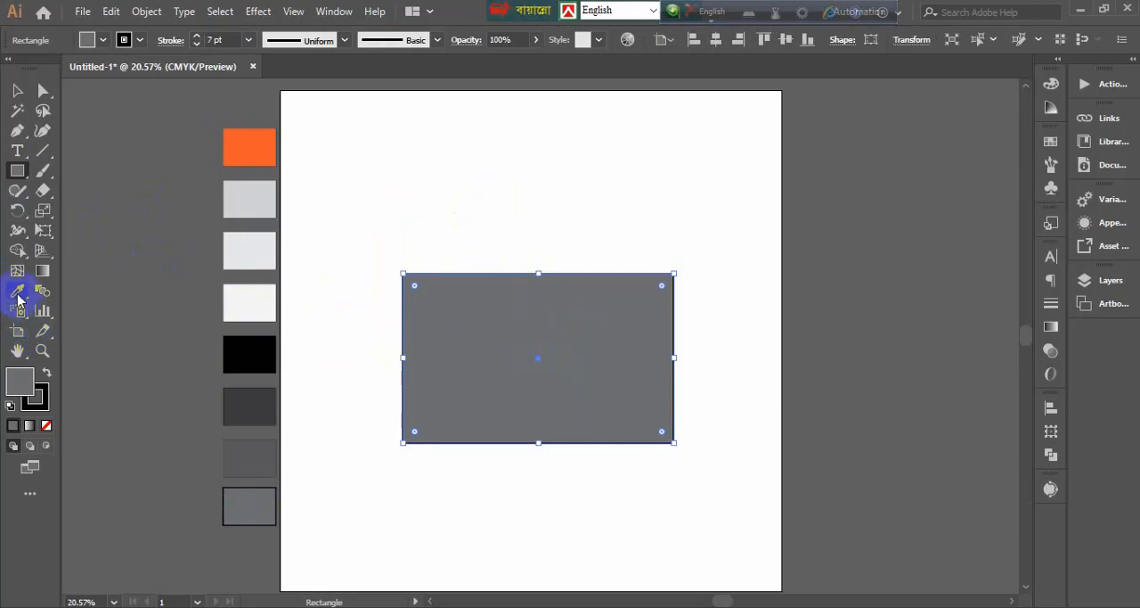
pyautogui.click(104, 40)
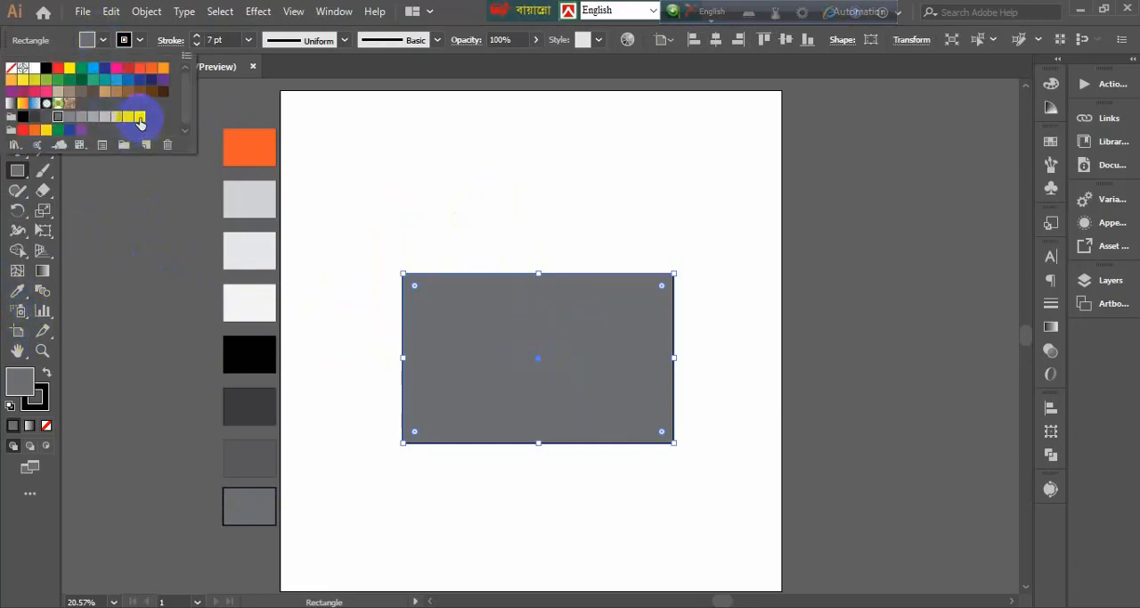
pyautogui.click(139, 117)
pyautogui.click(227, 41)
pyautogui.press('Up')
pyautogui.press('Up')
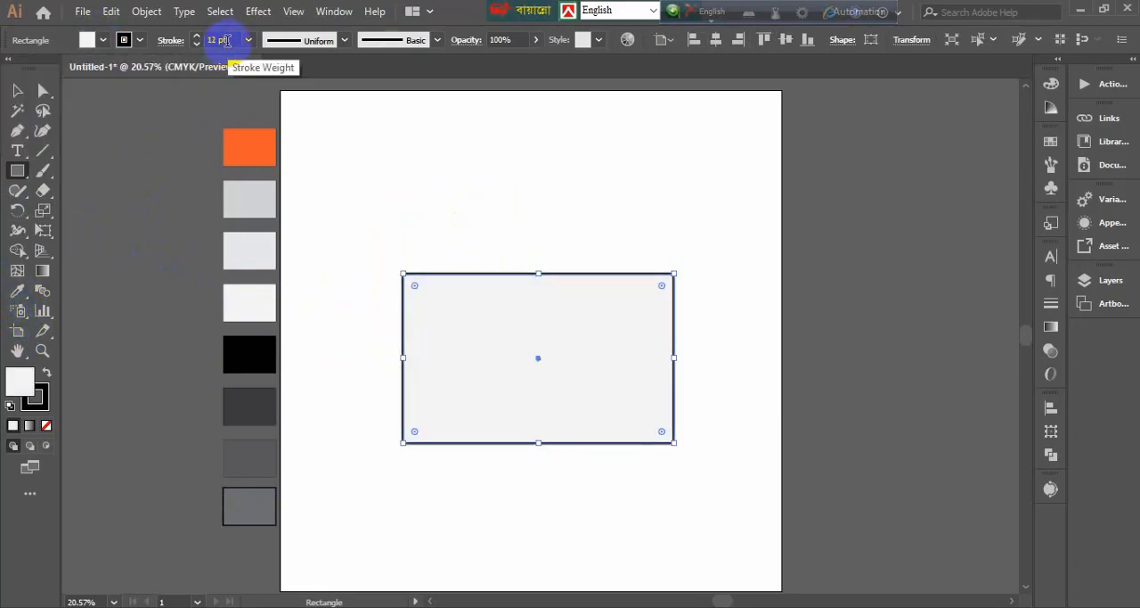
pyautogui.click(18, 91)
pyautogui.click(443, 171)
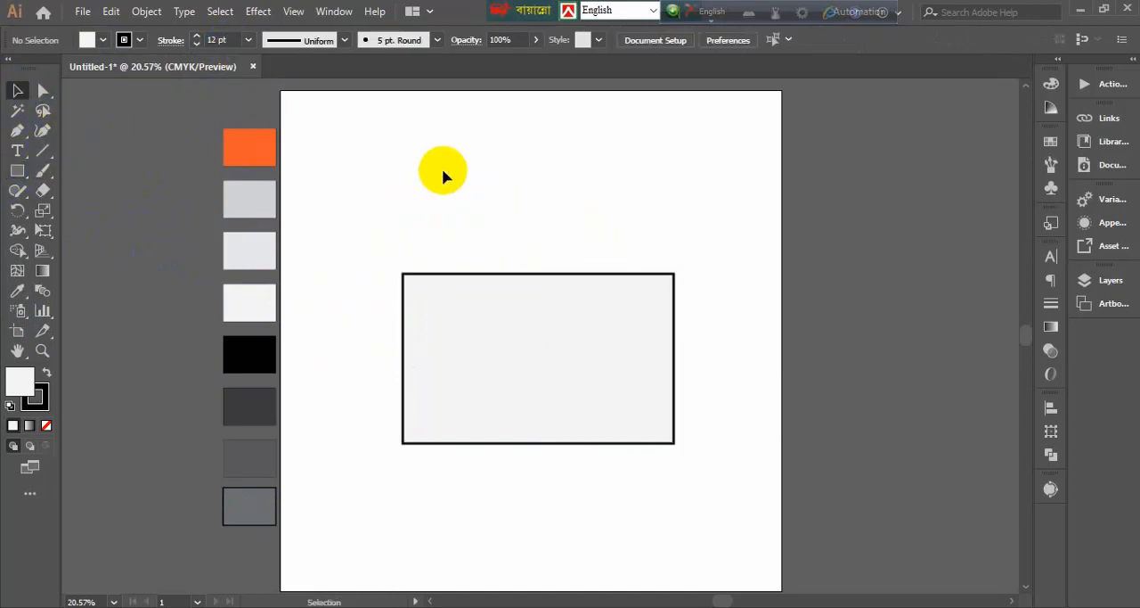
# Change the rectangle's fill to white
pyautogui.click(465, 319)
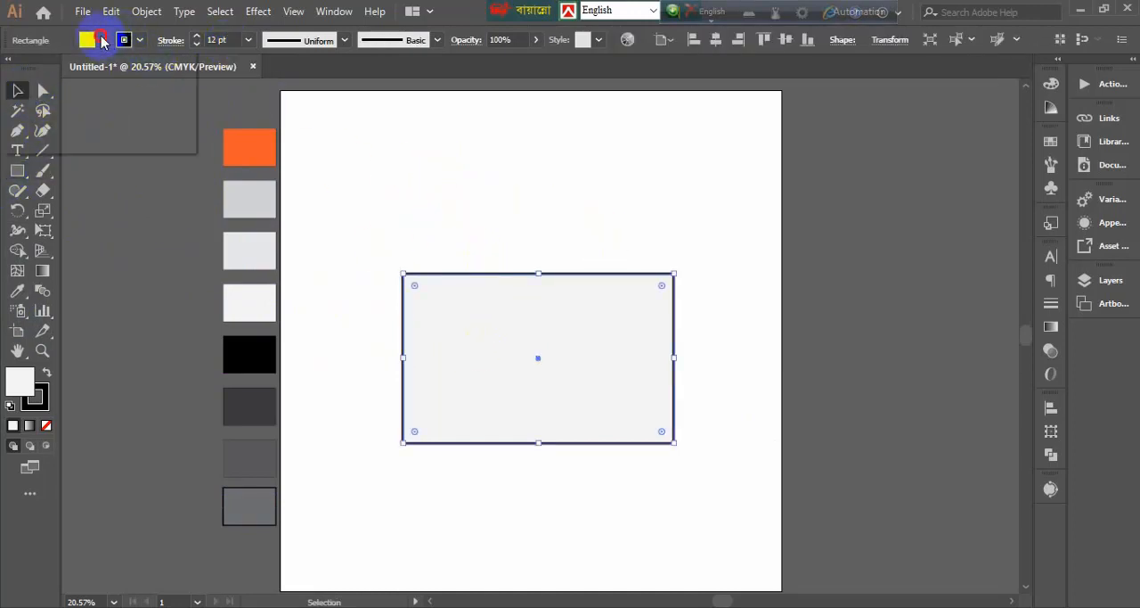
pyautogui.click(103, 41)
pyautogui.click(35, 69)
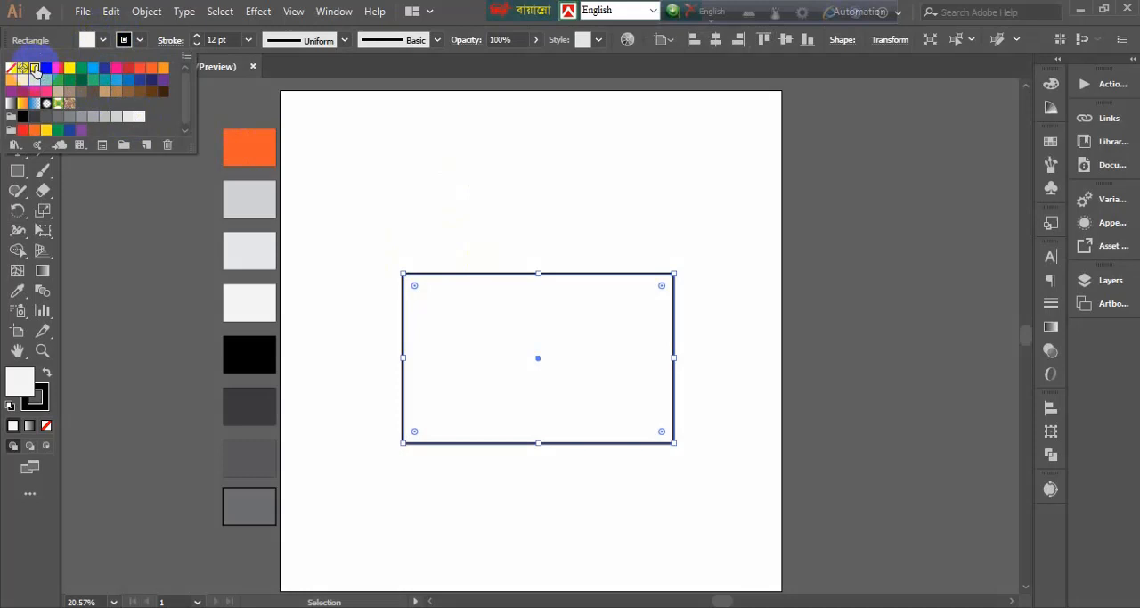
pyautogui.click(411, 203)
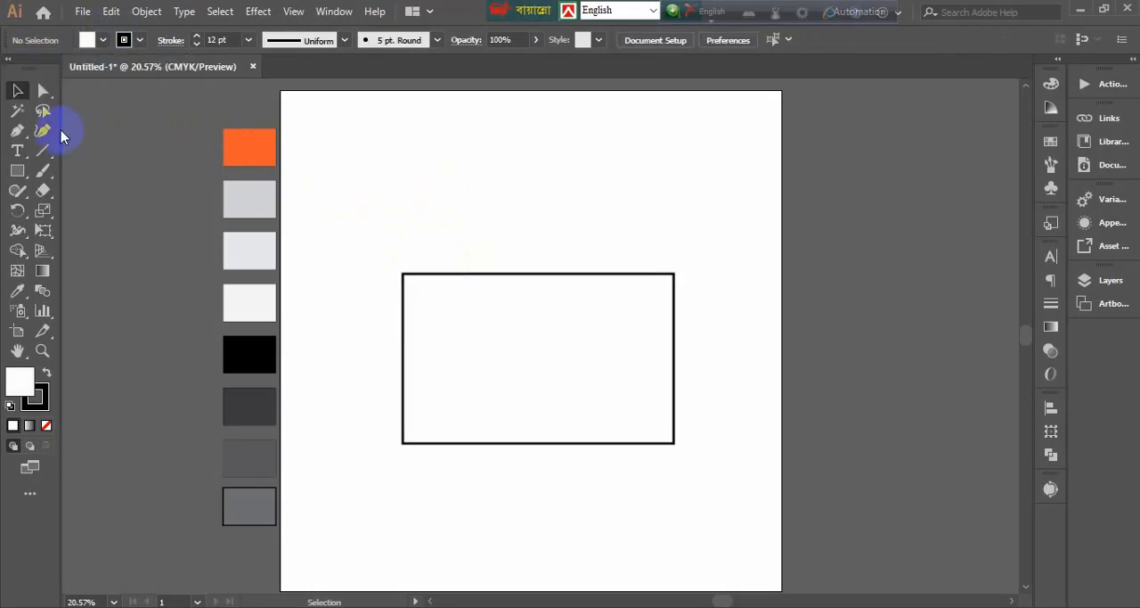
# Draw a closed triangular side flap with the Pen tool, joining the rectangle's lower-left corner, centre and upper-left corner
pyautogui.click(403, 441)
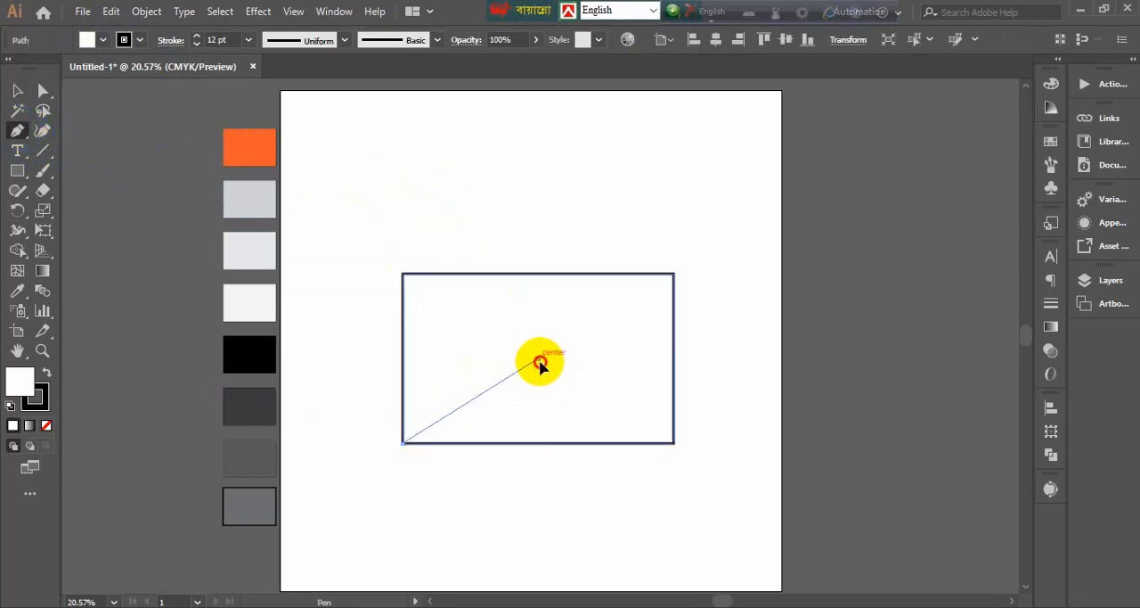
pyautogui.click(538, 358)
pyautogui.click(403, 276)
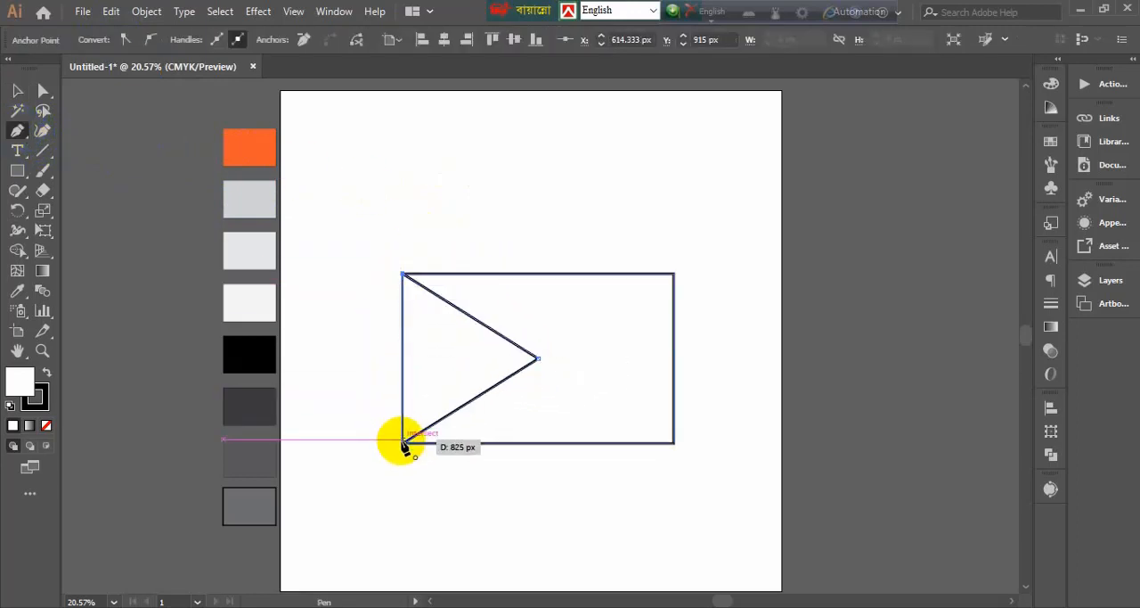
pyautogui.click(404, 441)
pyautogui.click(15, 91)
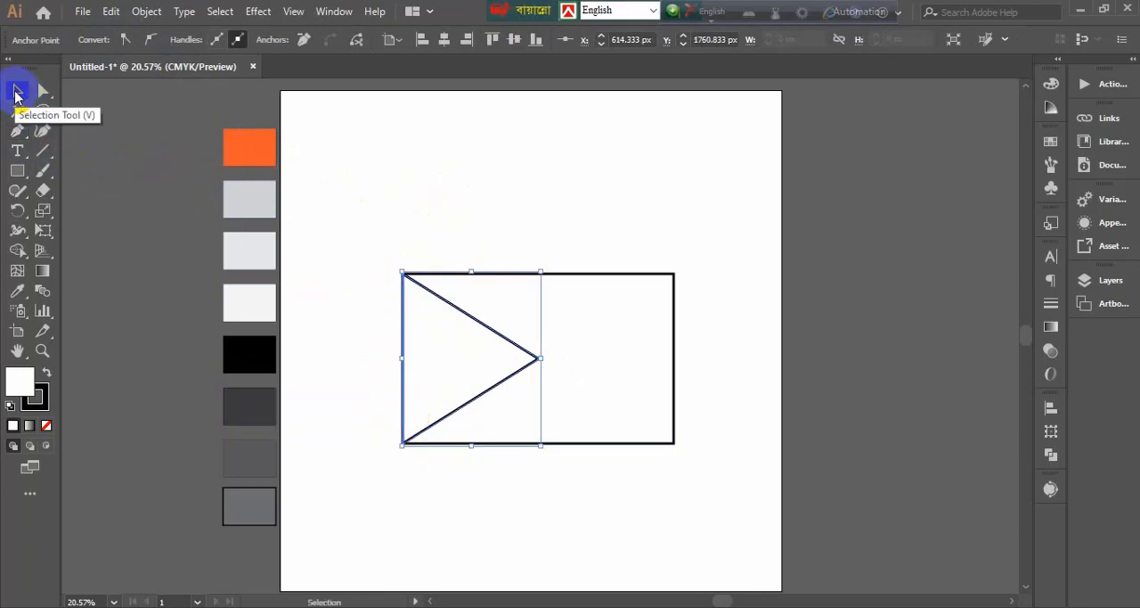
# Create a copy of the left triangular flap reflected across the vertical axis and align it with the rectangle's right edge
pyautogui.click(525, 355)
pyautogui.rightClick(525, 356)
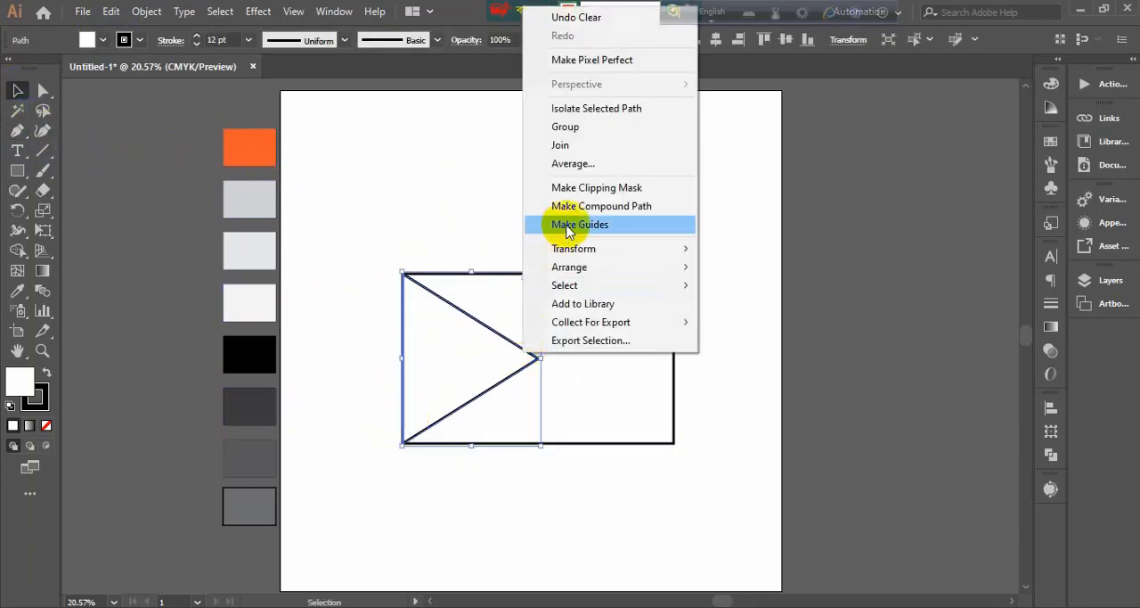
pyautogui.moveTo(571, 253)
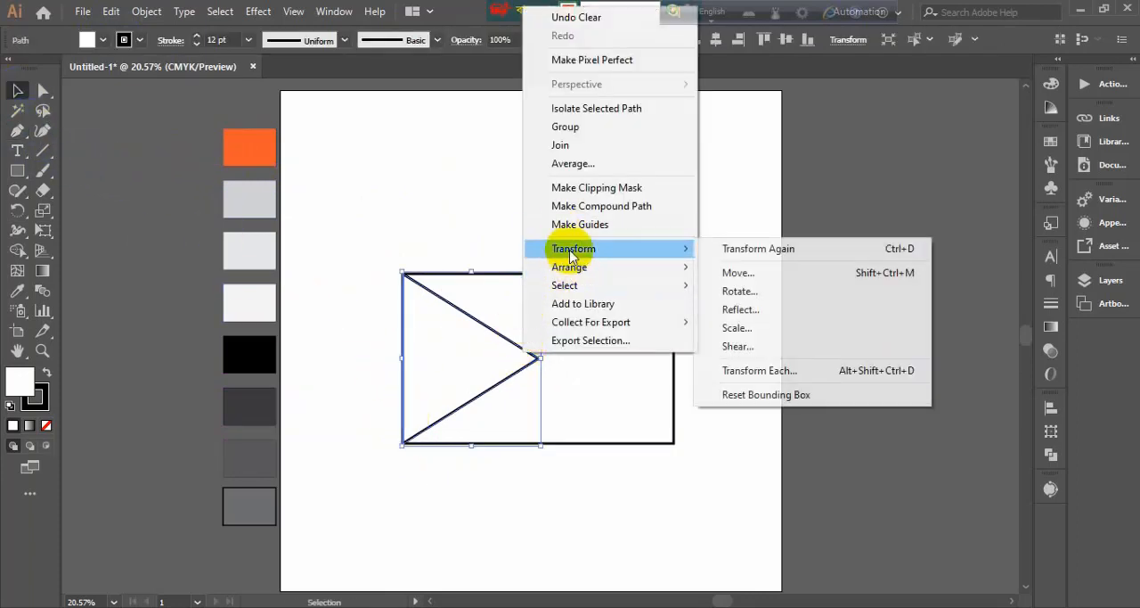
pyautogui.click(772, 309)
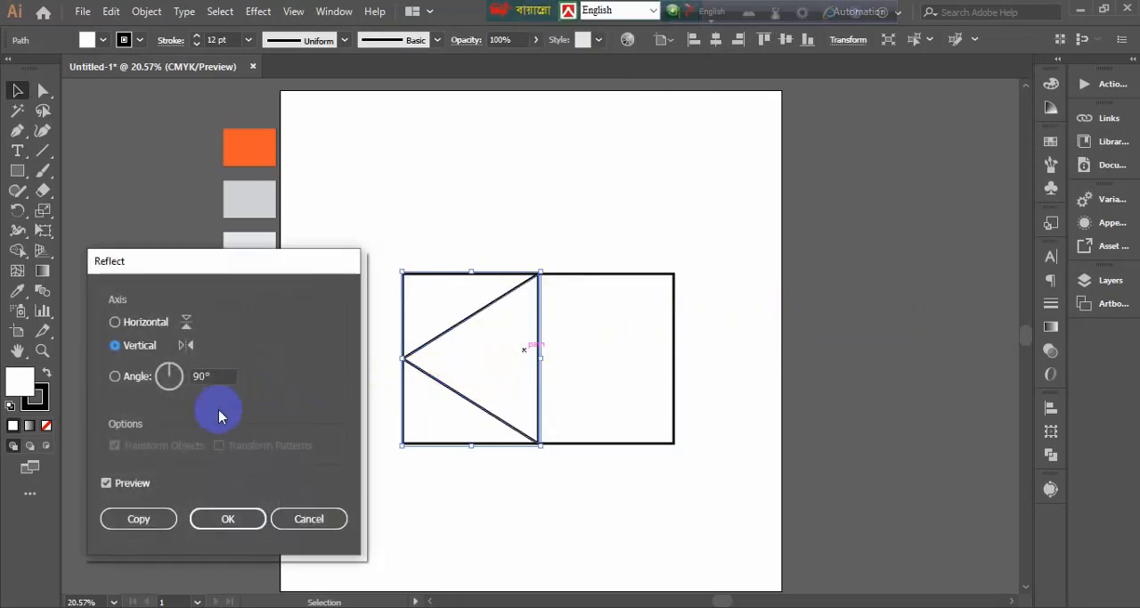
pyautogui.click(138, 519)
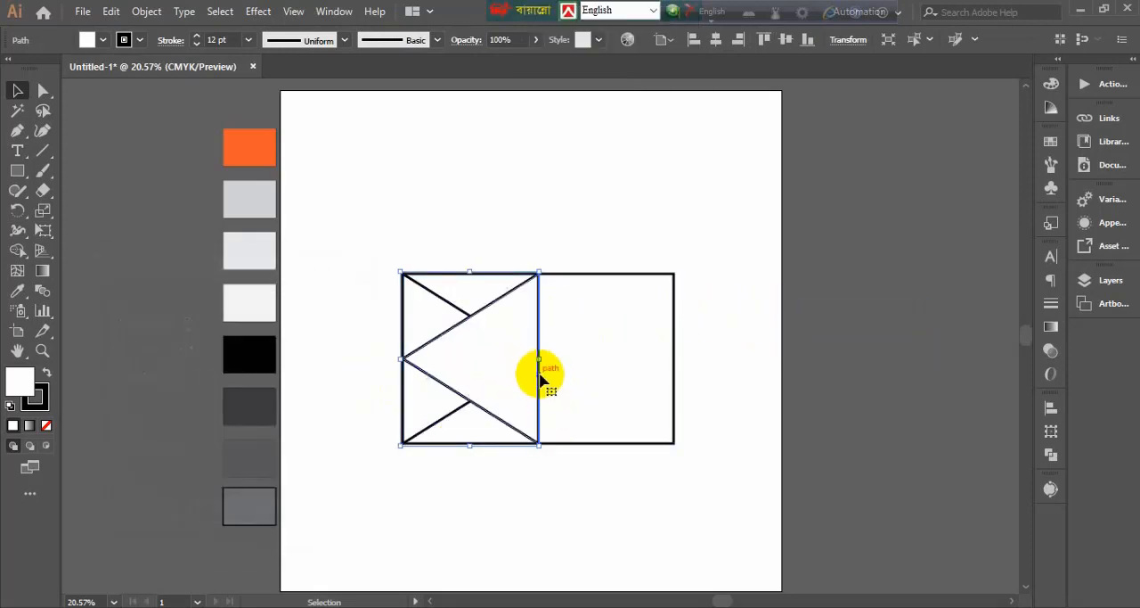
pyautogui.moveTo(540, 382); pyautogui.dragTo(677, 383)
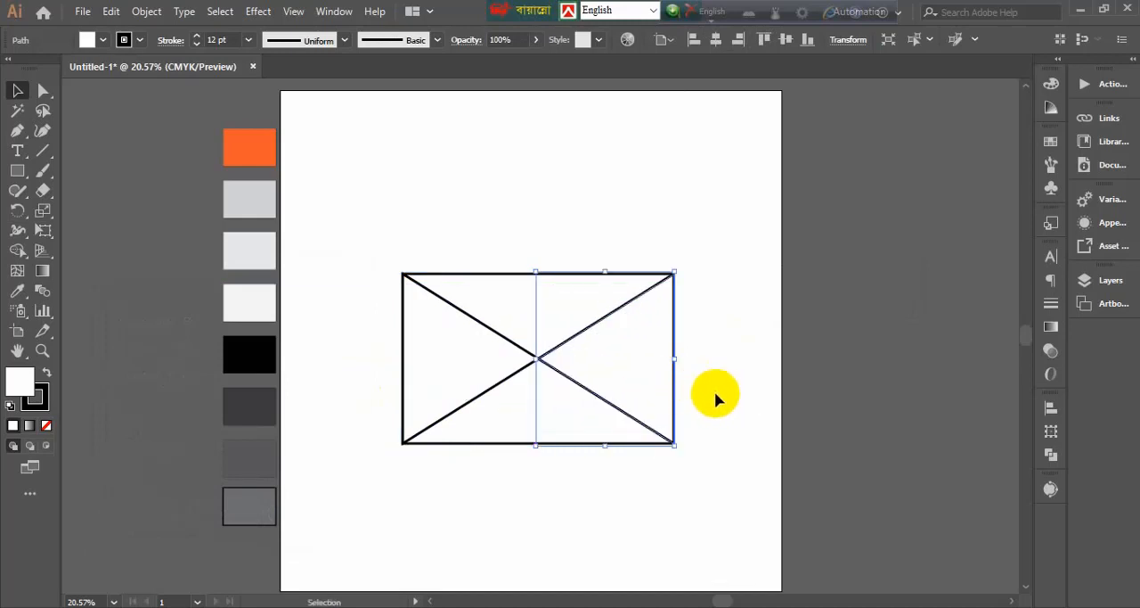
# Draw a closed triangular bottom flap with the Pen tool between the rectangle's lower corners, peaking slightly above its centre
pyautogui.click(17, 130)
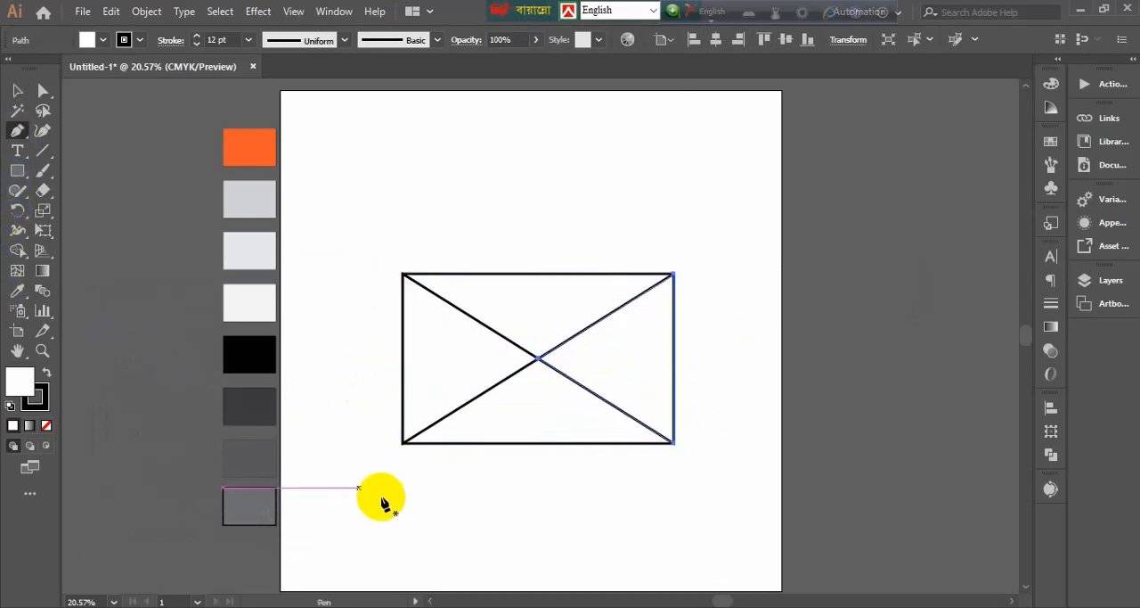
pyautogui.click(402, 441)
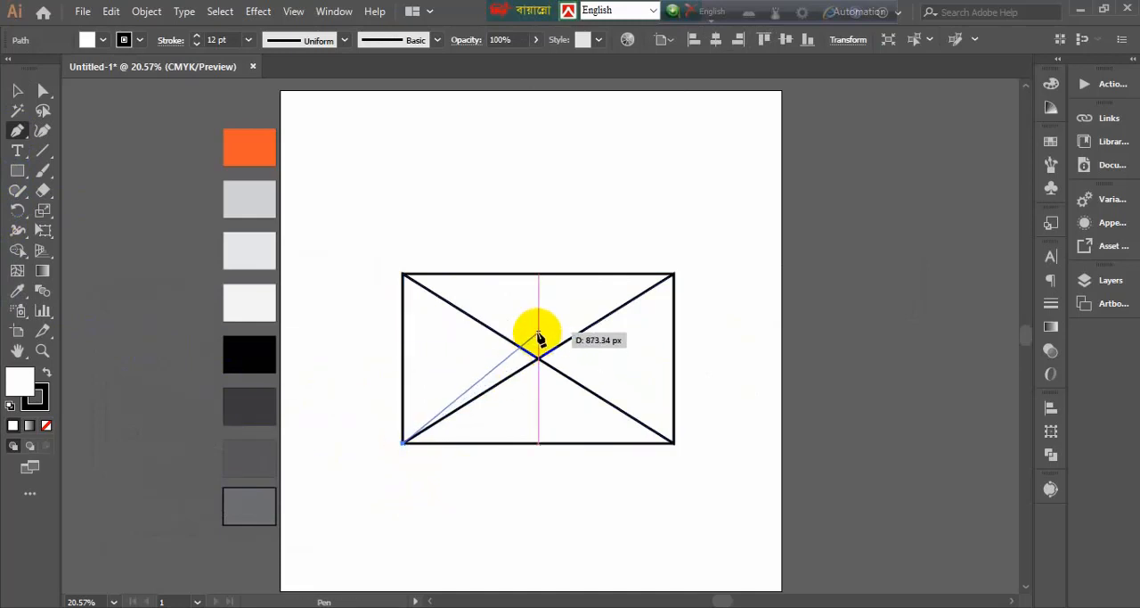
pyautogui.click(538, 335)
pyautogui.click(674, 442)
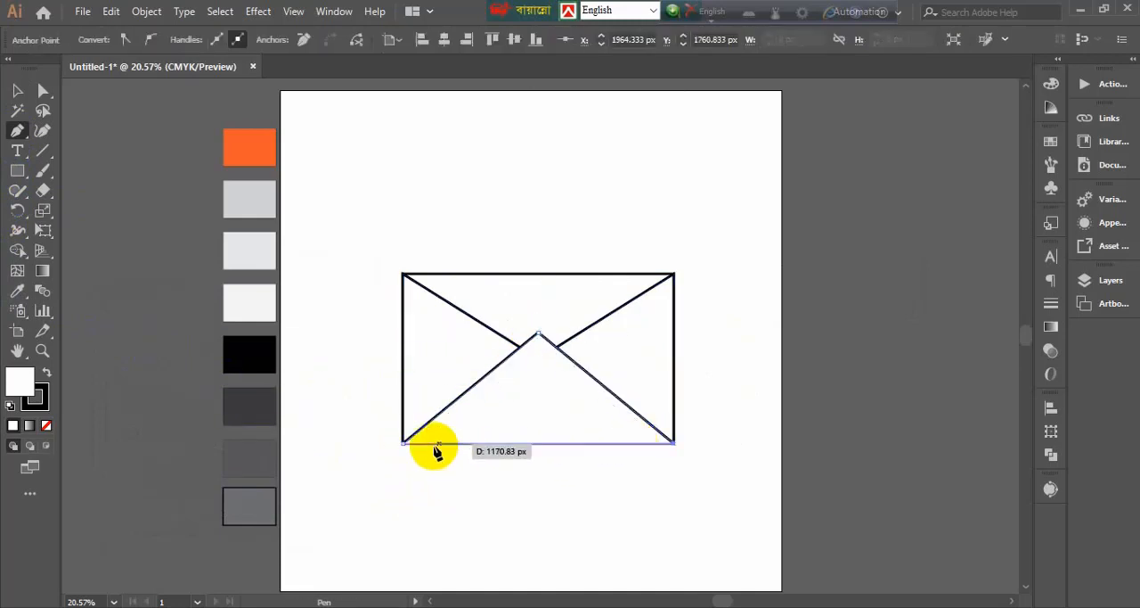
pyautogui.click(402, 442)
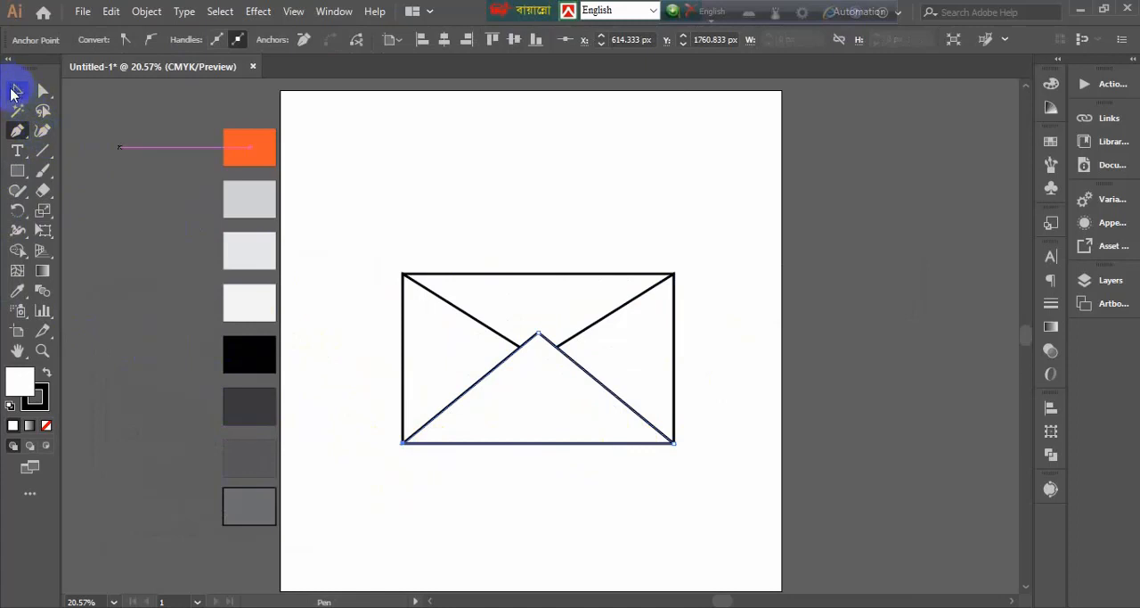
pyautogui.click(13, 92)
pyautogui.click(530, 164)
# Raise the bottom flap's peak slightly and round its tip with a corner radius of about 93 px
pyautogui.click(526, 339)
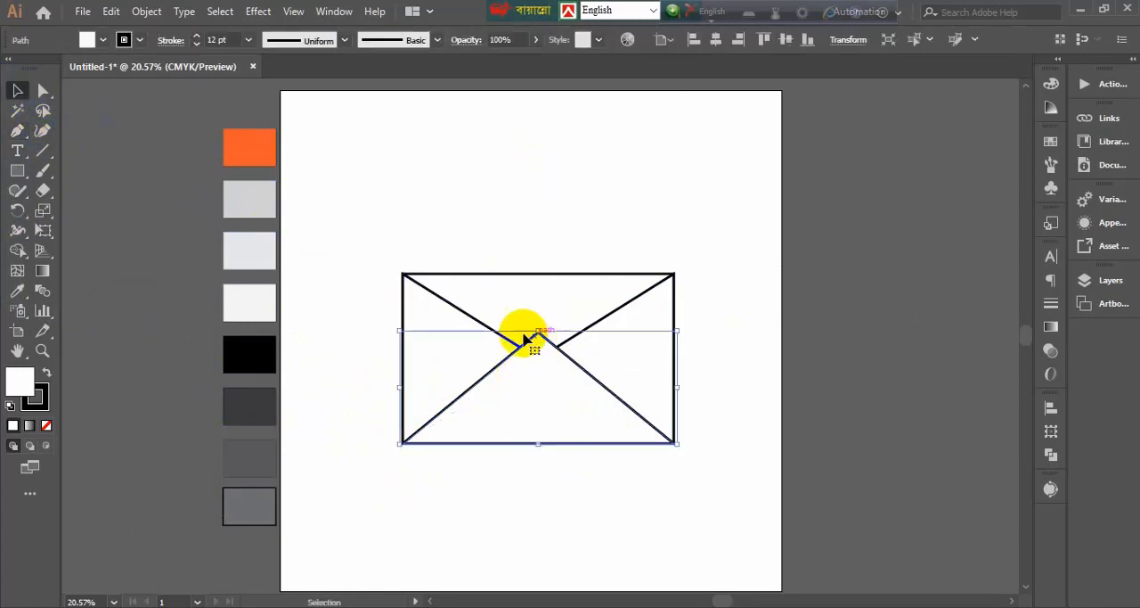
pyautogui.click(43, 91)
pyautogui.click(538, 335)
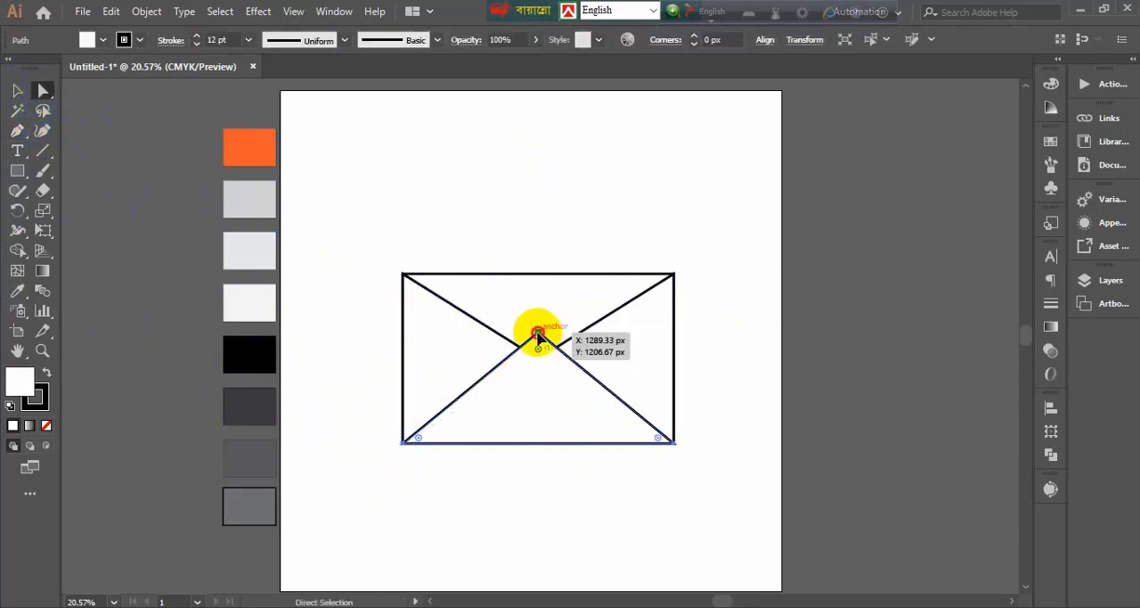
pyautogui.moveTo(538, 332)
pyautogui.mouseDown()
pyautogui.moveTo(538, 321)
pyautogui.moveTo(538, 349)
pyautogui.mouseUp()
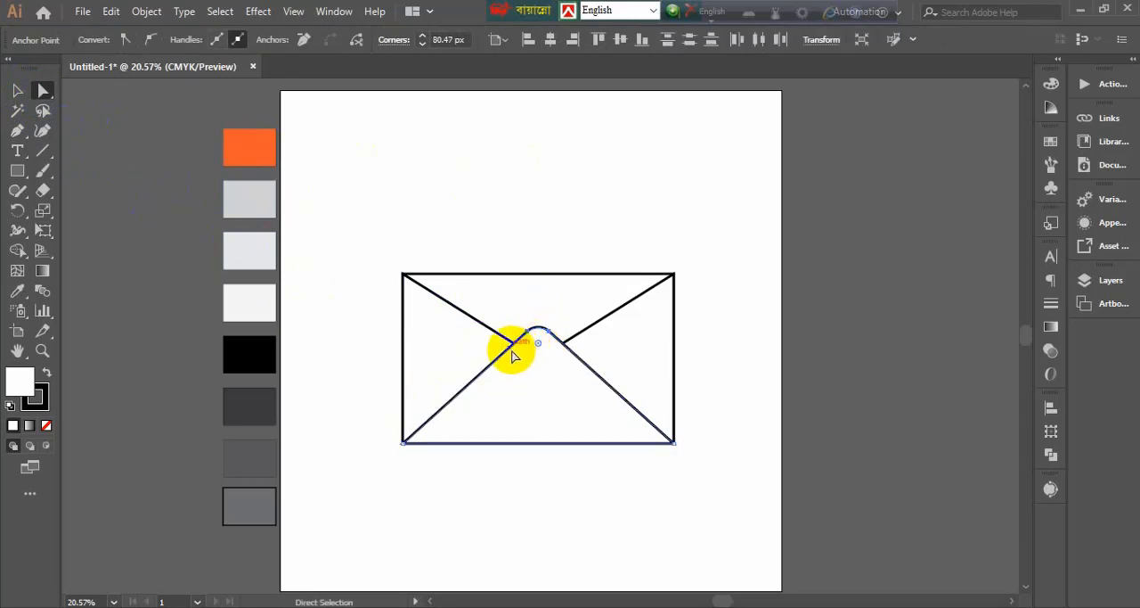
pyautogui.hotkey('ctrl', 'z')
pyautogui.click(548, 370)
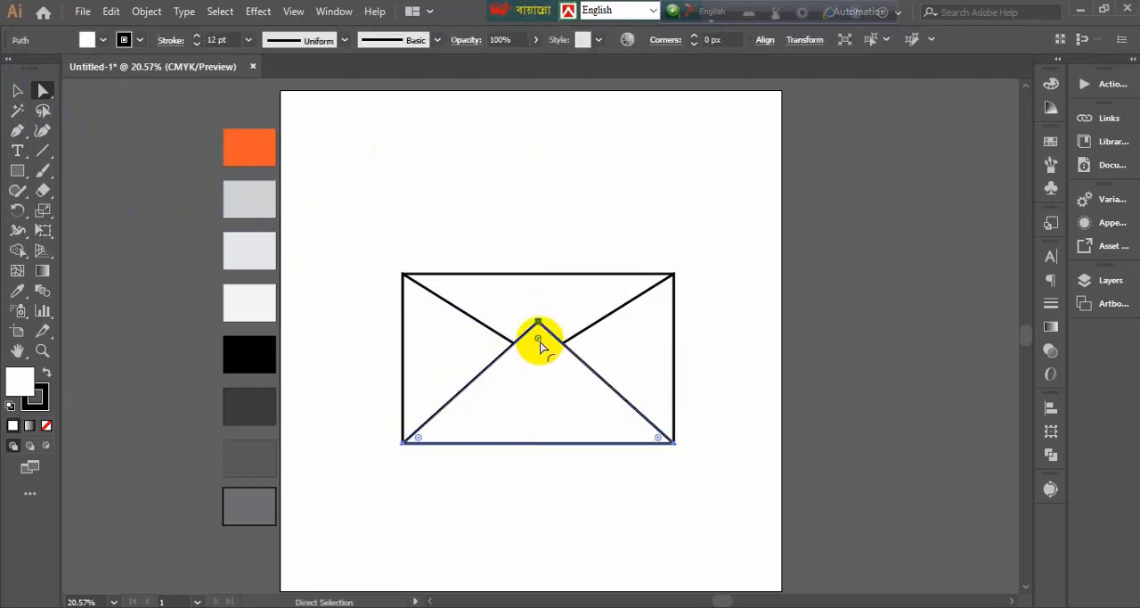
pyautogui.moveTo(538, 343); pyautogui.dragTo(537, 348)
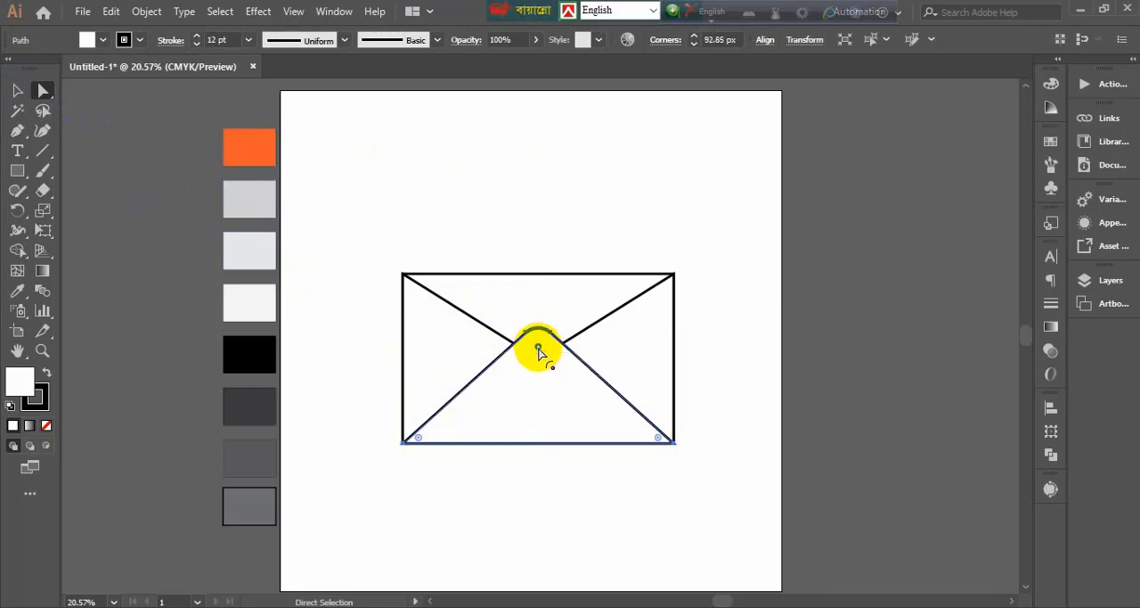
pyautogui.click(383, 249)
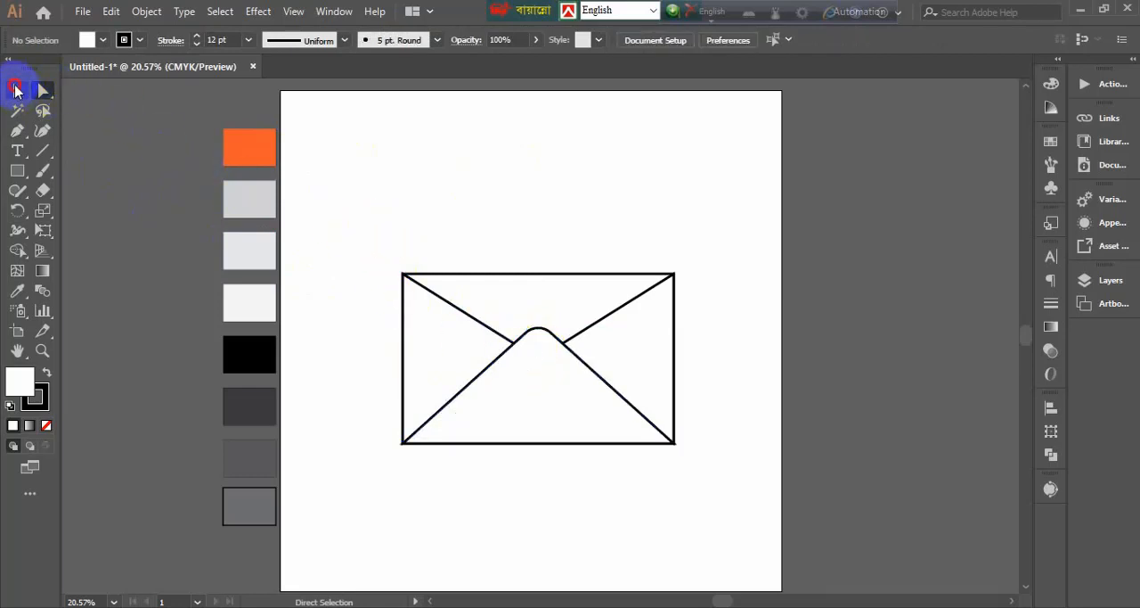
pyautogui.click(15, 89)
pyautogui.click(560, 199)
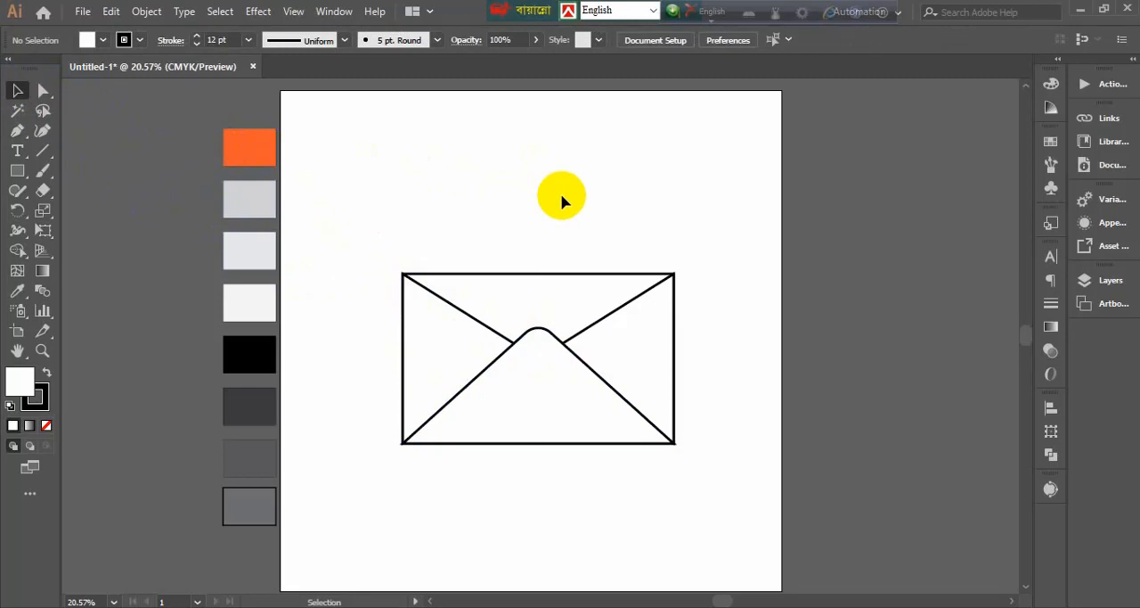
# Draw a closed triangular top flap with the Pen tool from the envelope's upper corners to a centred point above it
pyautogui.press('p')
pyautogui.click(403, 274)
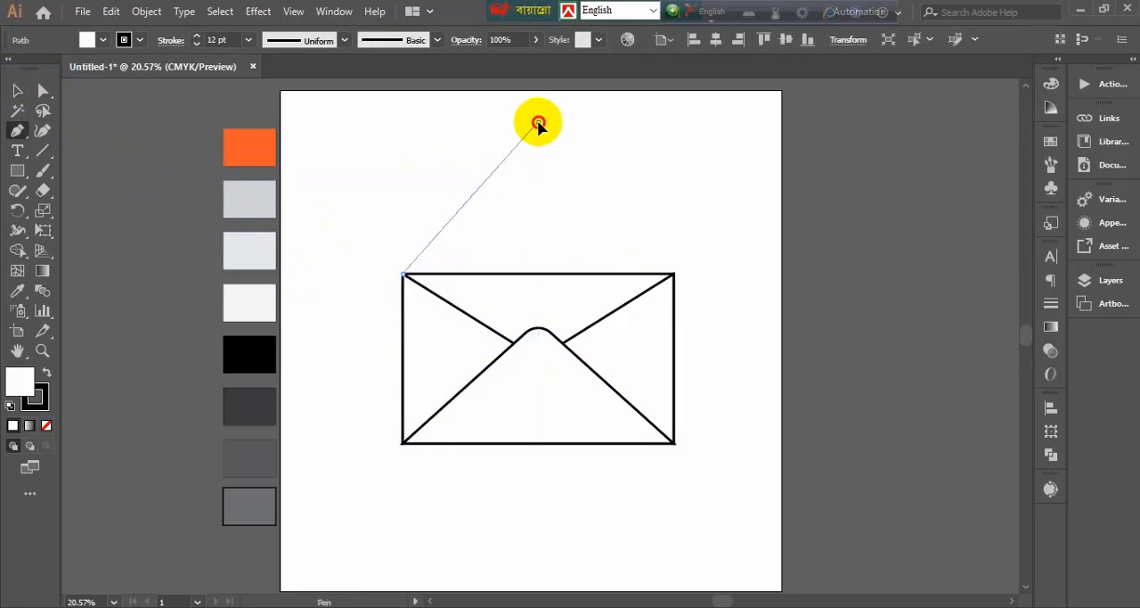
pyautogui.click(537, 122)
pyautogui.click(674, 274)
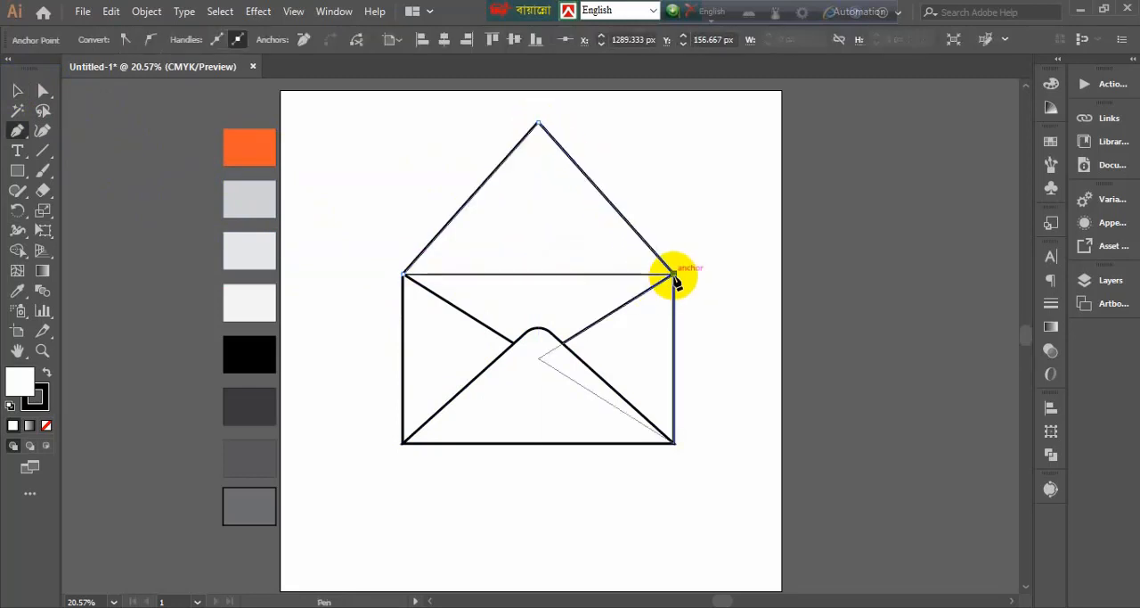
pyautogui.hotkey('ctrl', 'z')
pyautogui.hotkey('ctrl', 'z')
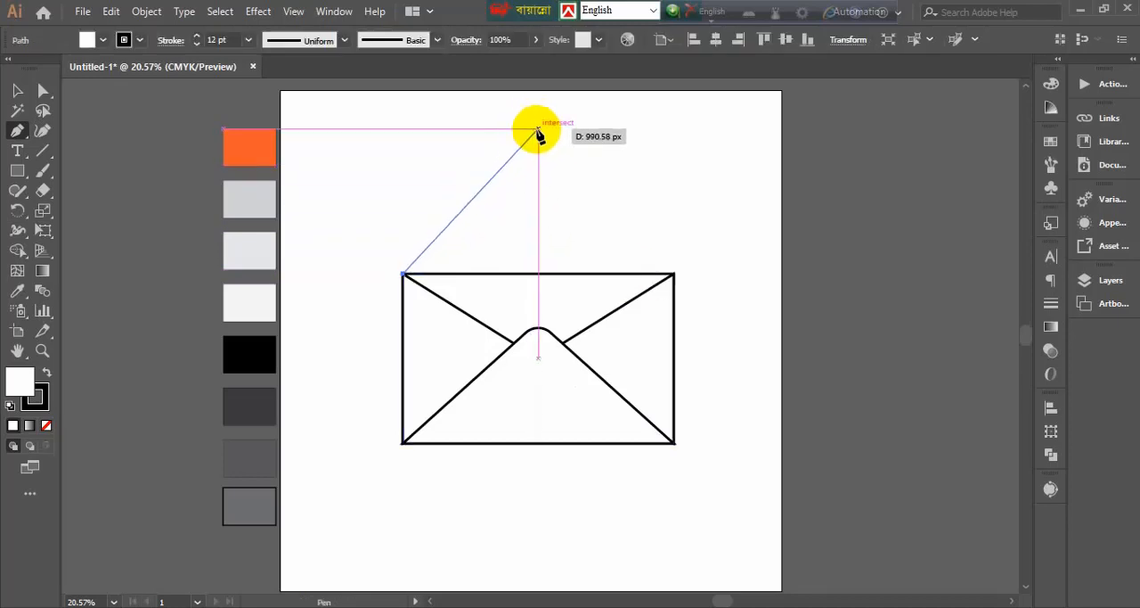
pyautogui.click(539, 130)
pyautogui.click(675, 274)
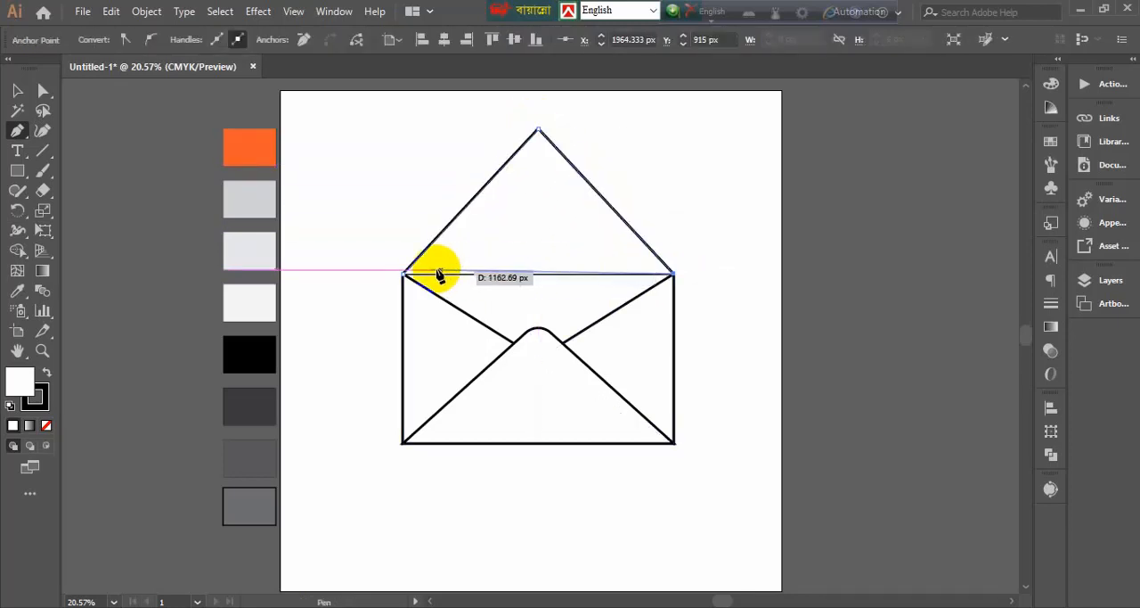
pyautogui.click(405, 275)
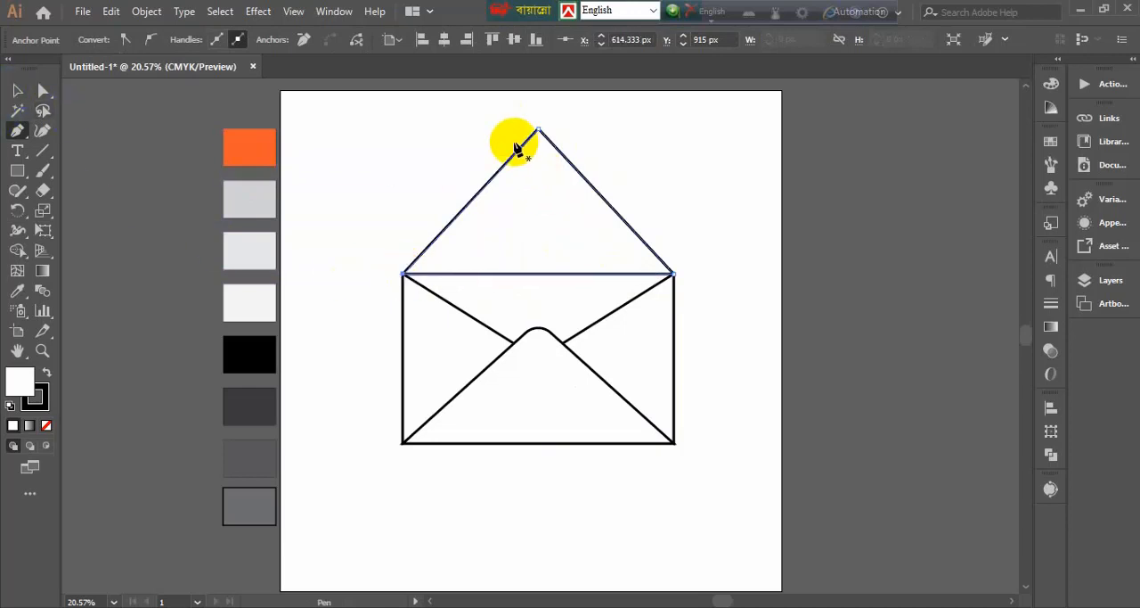
pyautogui.click(15, 90)
pyautogui.hotkey('ctrl', 'shift', 'a')
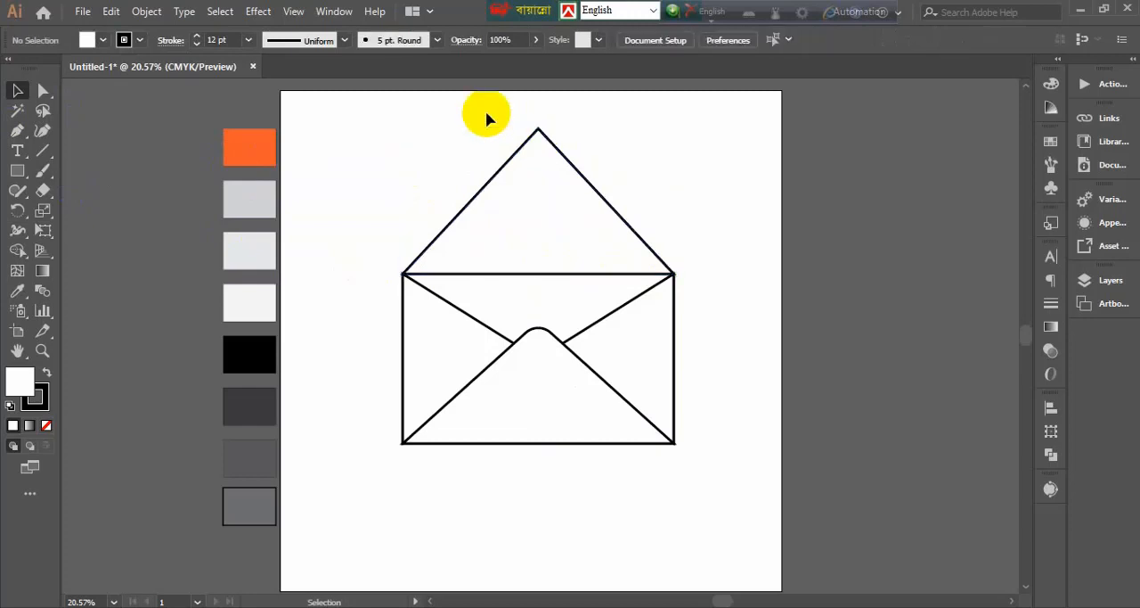
# Delete the triangular flap above the envelope
pyautogui.moveTo(487, 114); pyautogui.dragTo(576, 188)
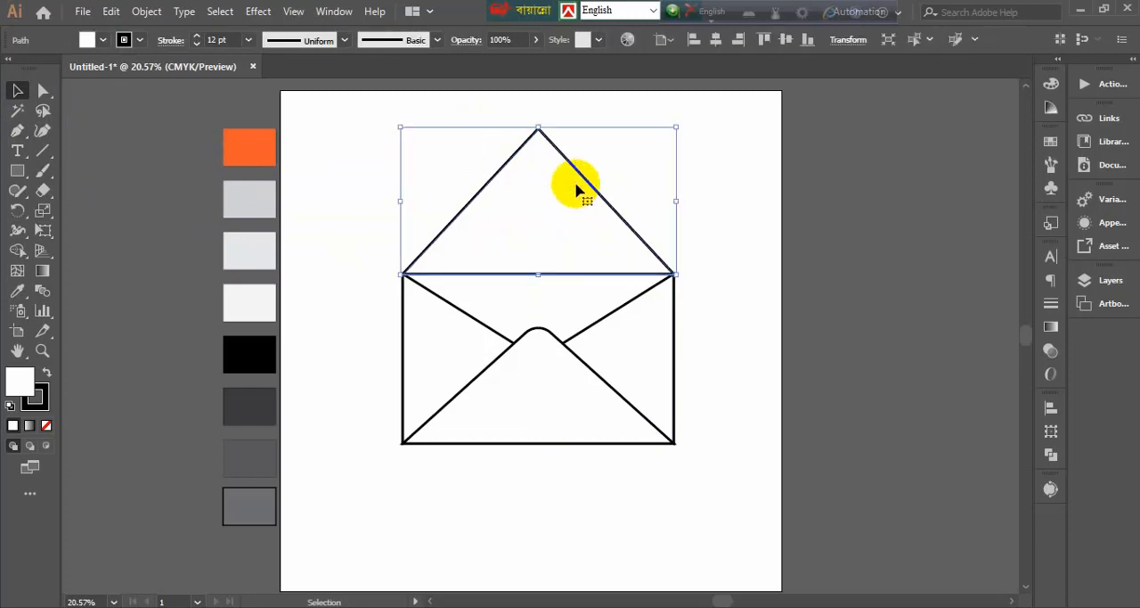
pyautogui.press('Delete')
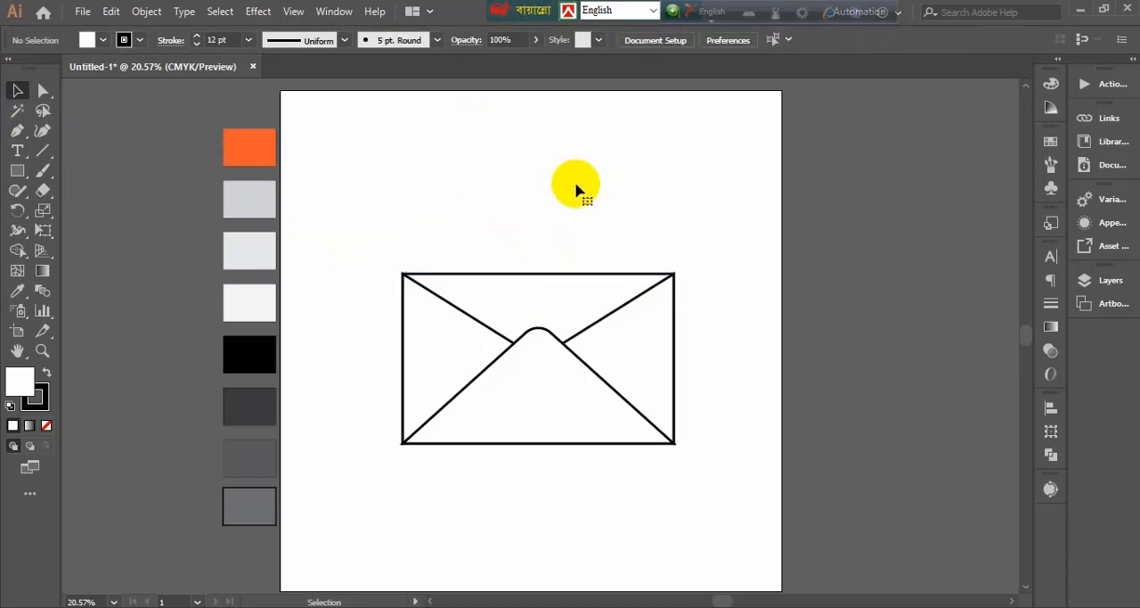
# Duplicate the rounded bottom flap straight up onto the envelope's upper edge and sharpen the copy's rounded tip into a point
pyautogui.click(541, 331)
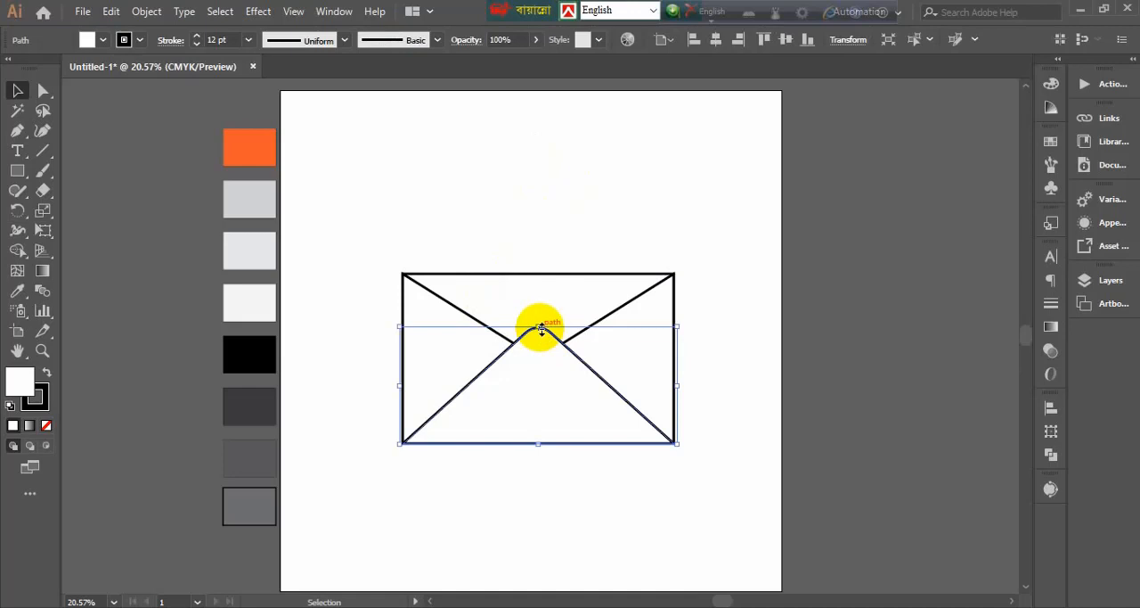
pyautogui.moveTo(547, 337); pyautogui.dragTo(545, 167)
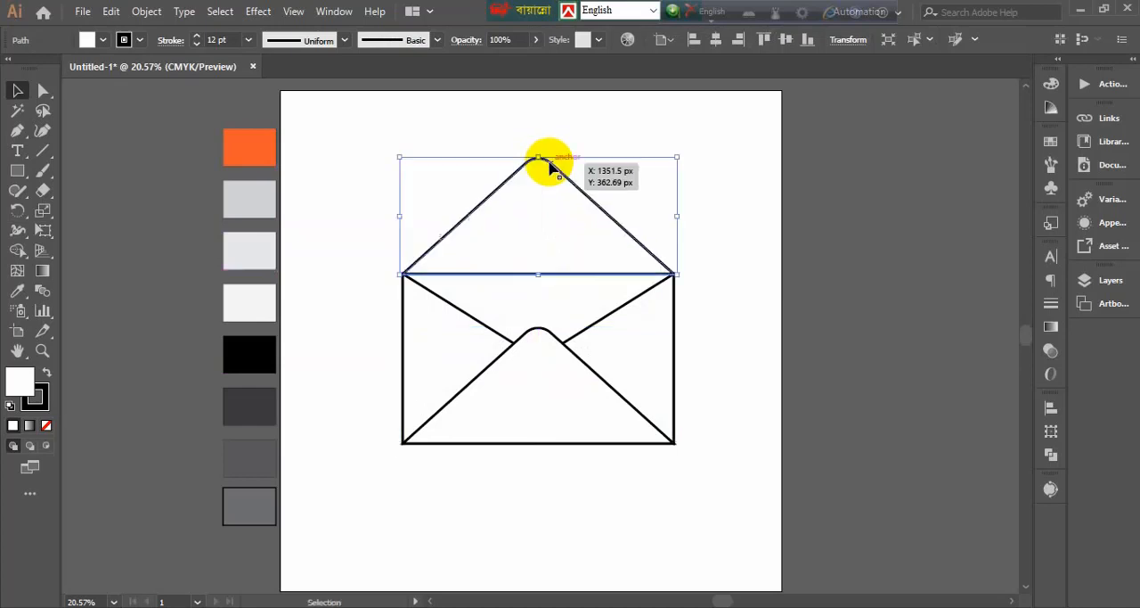
pyautogui.click(42, 90)
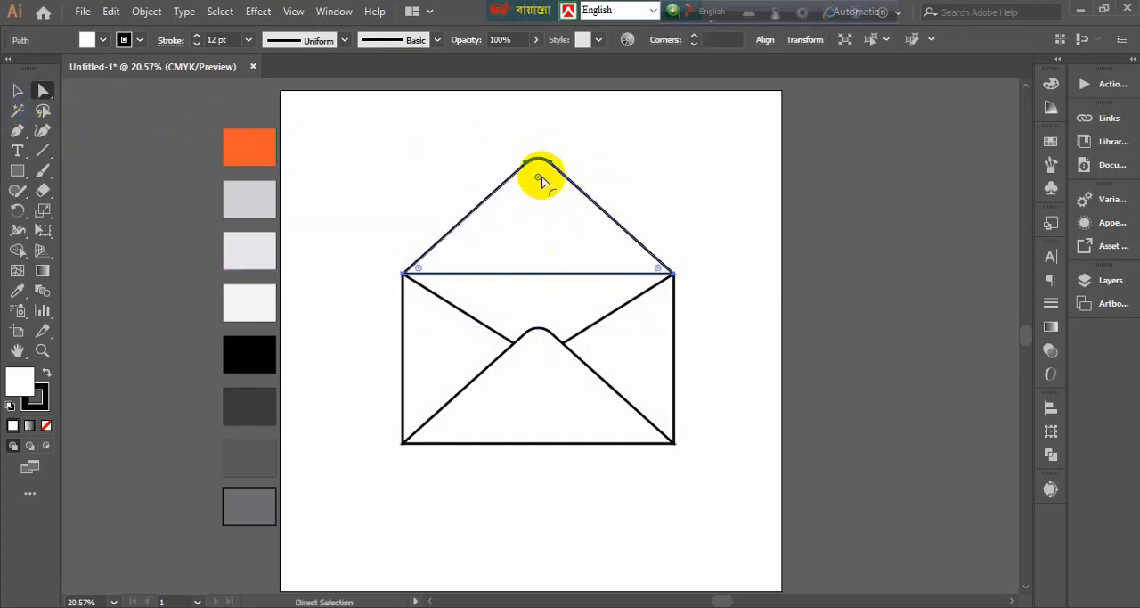
pyautogui.click(712, 306)
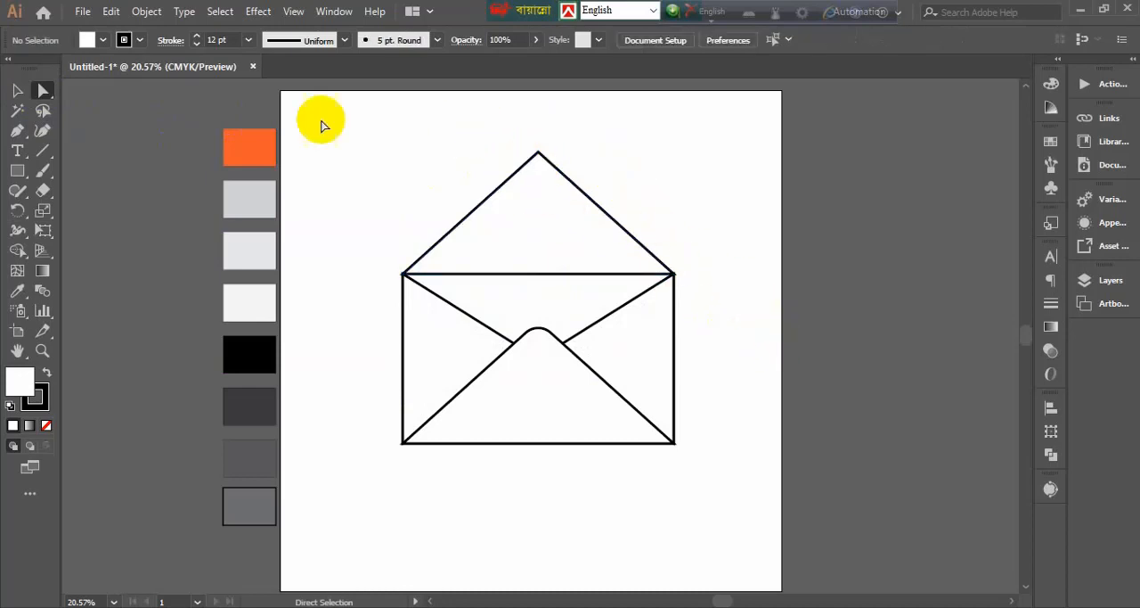
# Nudge the top flap up slightly
pyautogui.click(17, 90)
pyautogui.moveTo(489, 140); pyautogui.dragTo(621, 188)
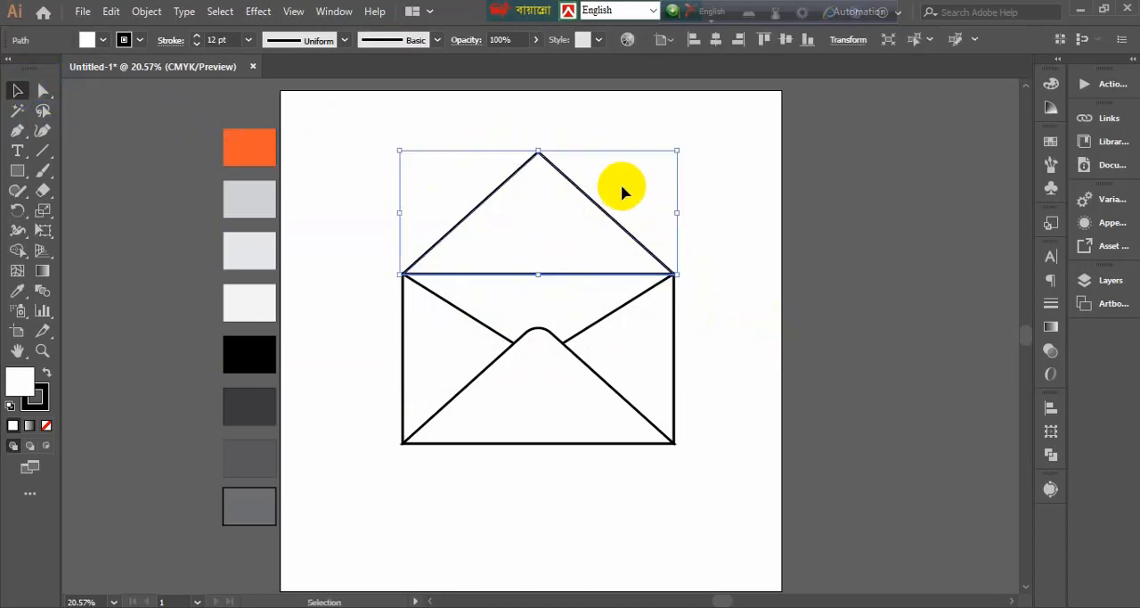
pyautogui.press('Up')
pyautogui.press('Up')
pyautogui.press('Up')
pyautogui.press('Up')
pyautogui.press('Up')
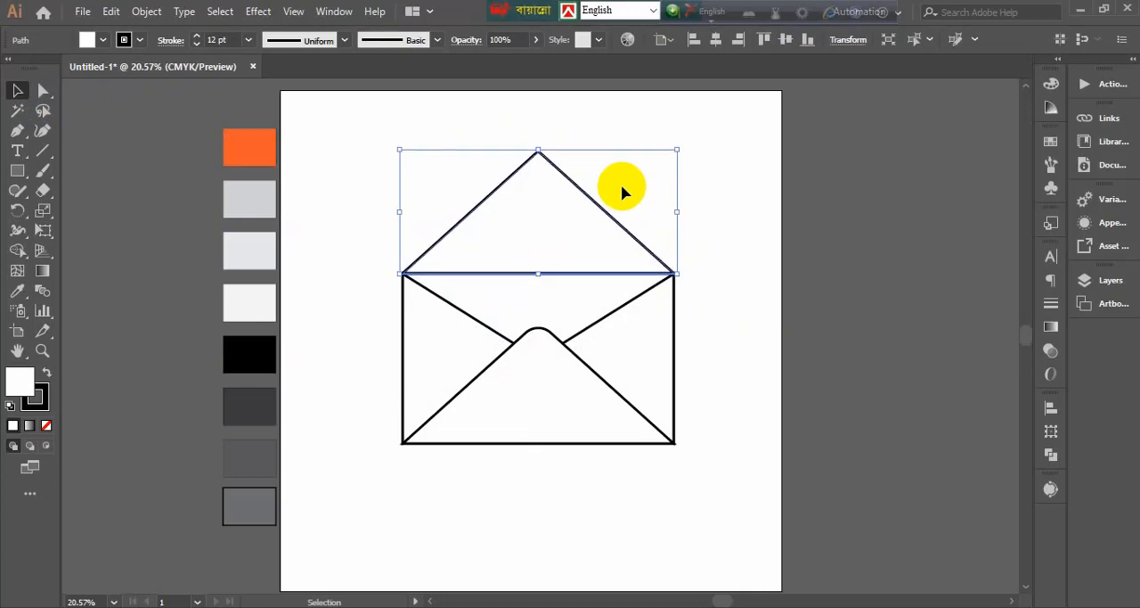
pyautogui.click(622, 223)
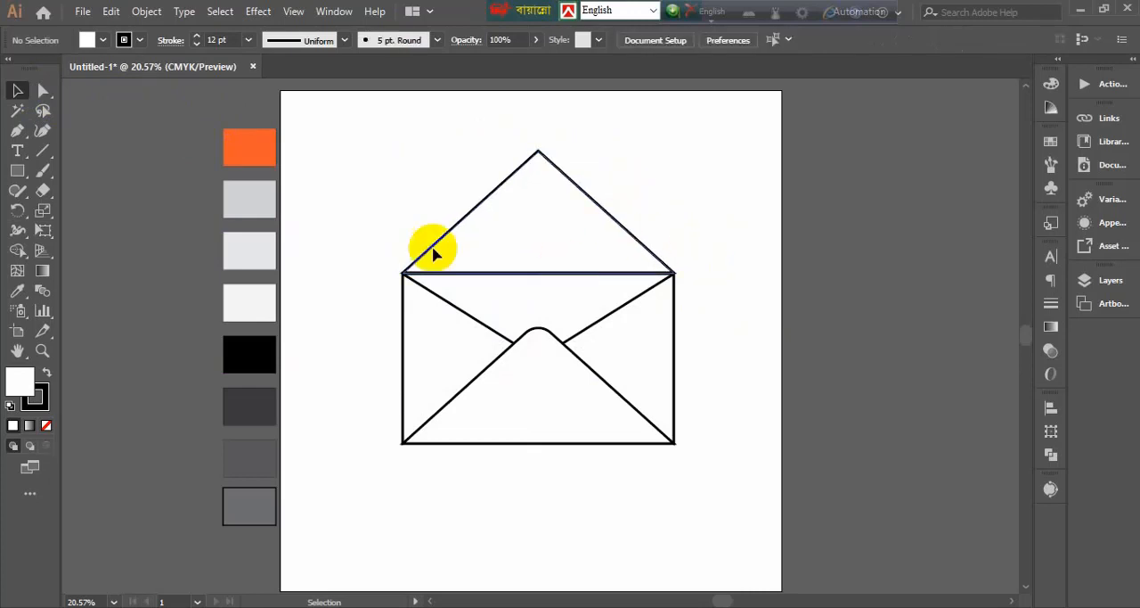
# In Outline view, move the top flap so its base lies exactly on the rectangle's upper edge
pyautogui.moveTo(354, 229); pyautogui.dragTo(674, 440)
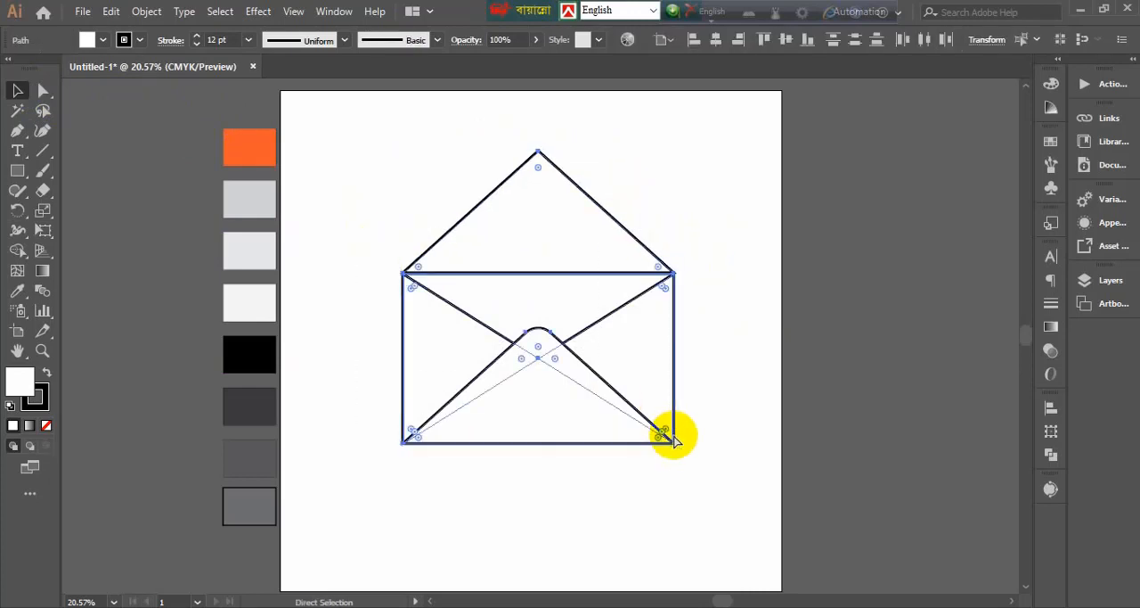
pyautogui.hotkey('ctrl', 'y')
pyautogui.hotkey('ctrl', '=')
pyautogui.hotkey('ctrl', '=')
pyautogui.hotkey('ctrl', '=')
pyautogui.hotkey('ctrl', '=')
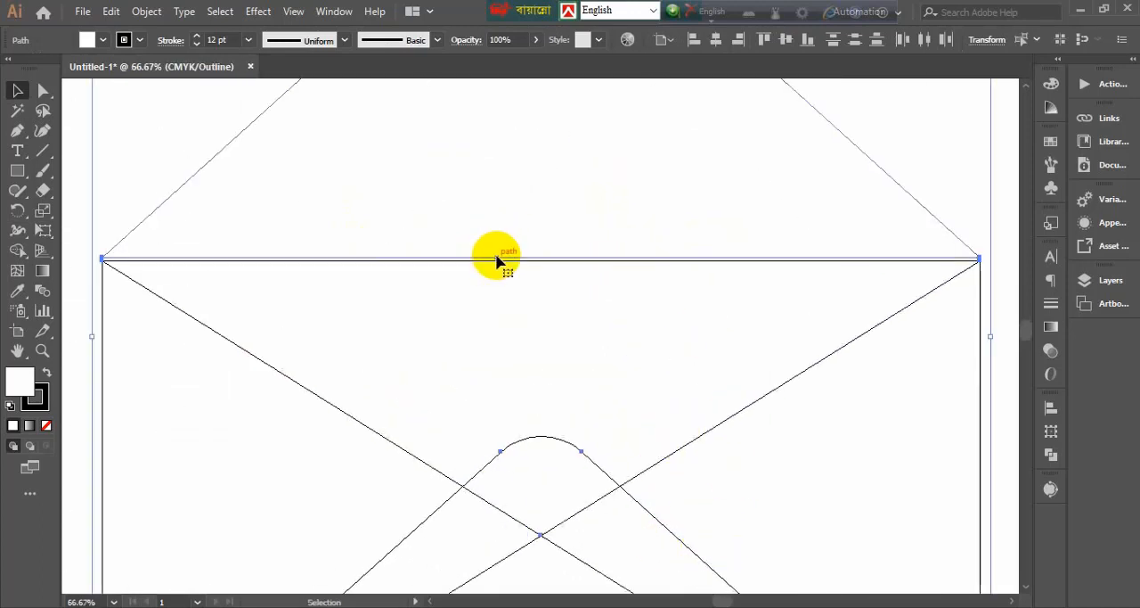
pyautogui.moveTo(496, 257); pyautogui.dragTo(499, 262)
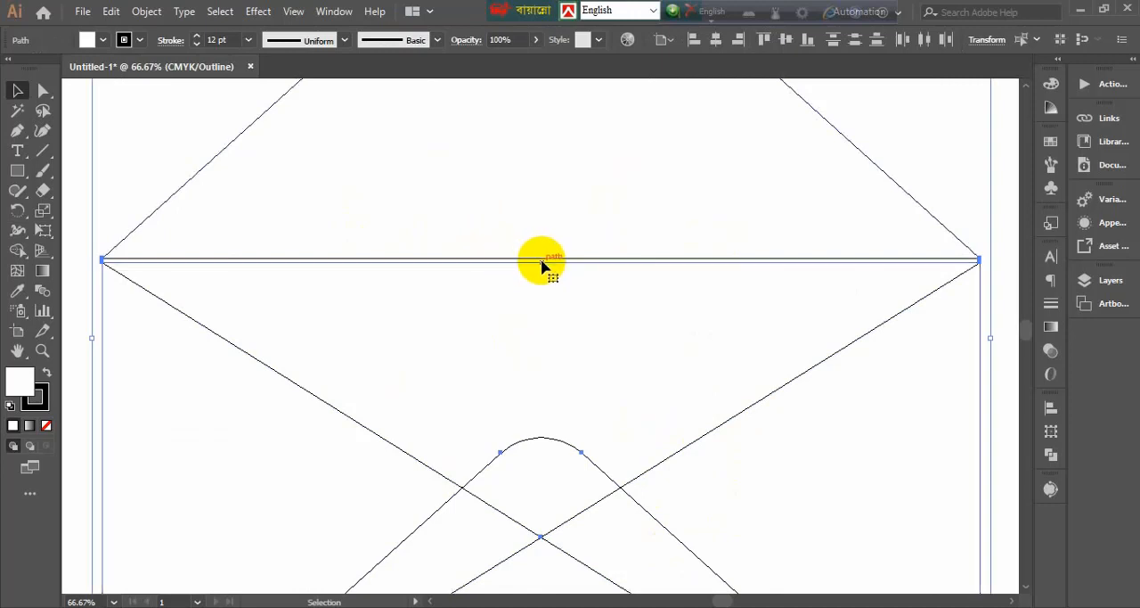
pyautogui.click(135, 164)
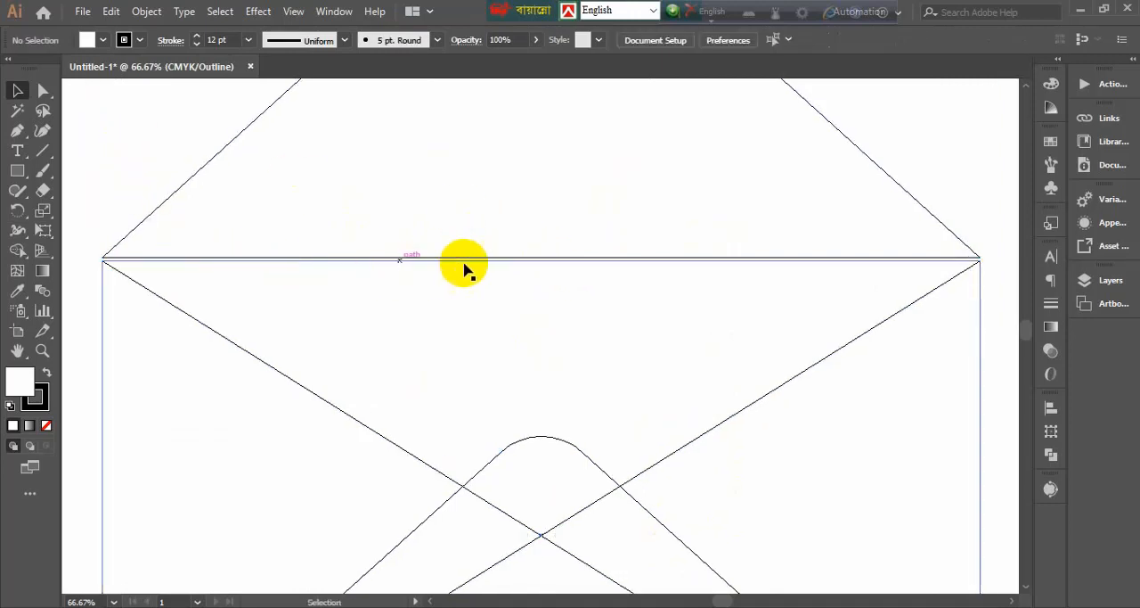
pyautogui.moveTo(517, 257); pyautogui.dragTo(516, 263)
pyautogui.hotkey('ctrl', 'z')
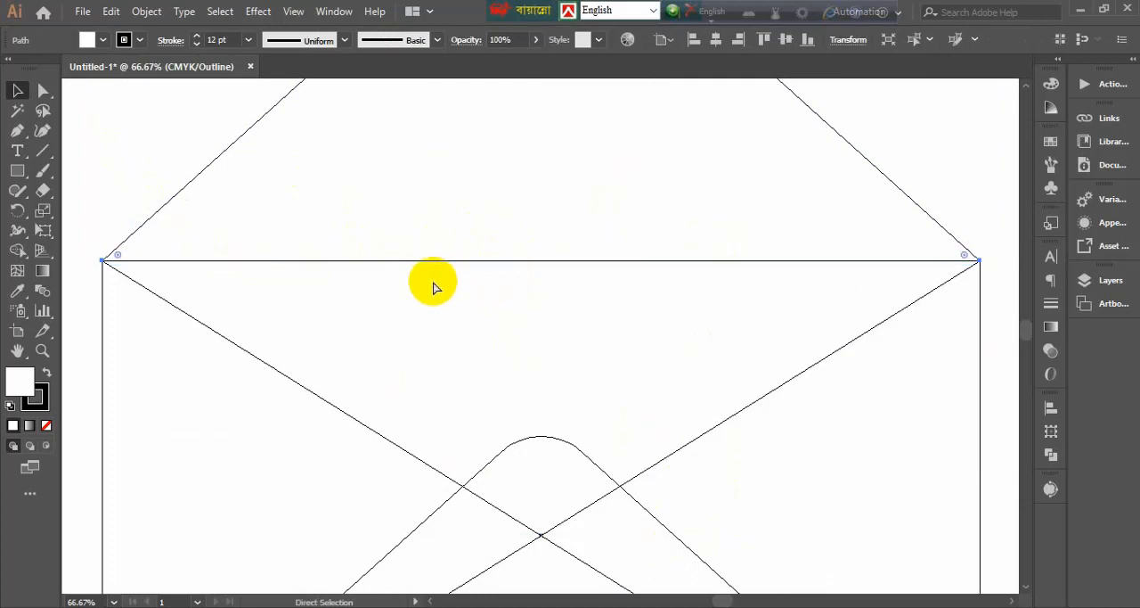
pyautogui.moveTo(206, 166); pyautogui.dragTo(205, 168)
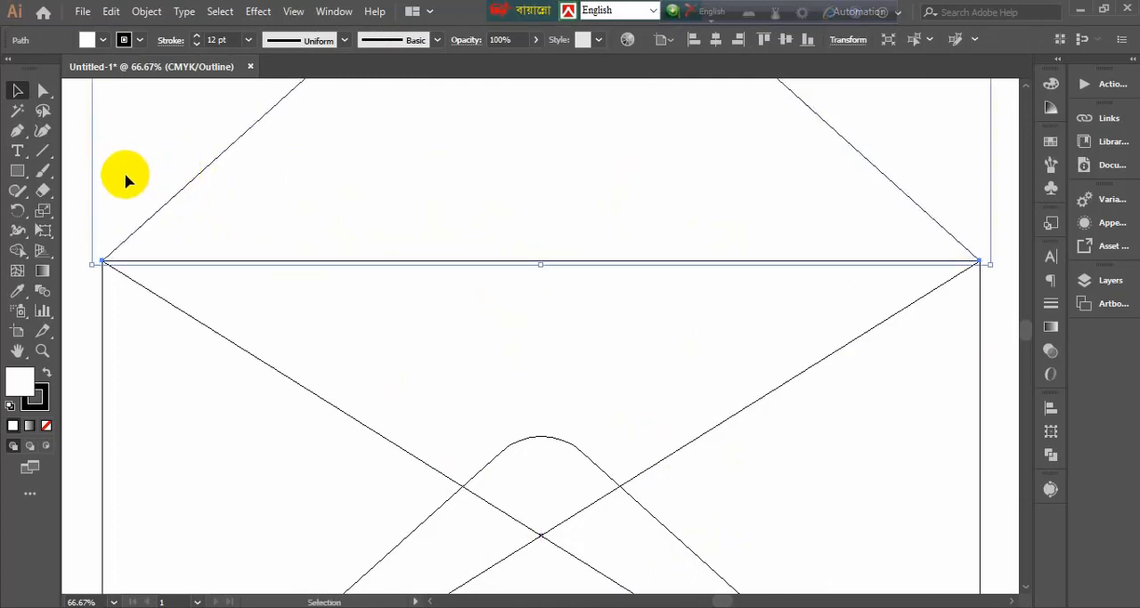
pyautogui.click(112, 163)
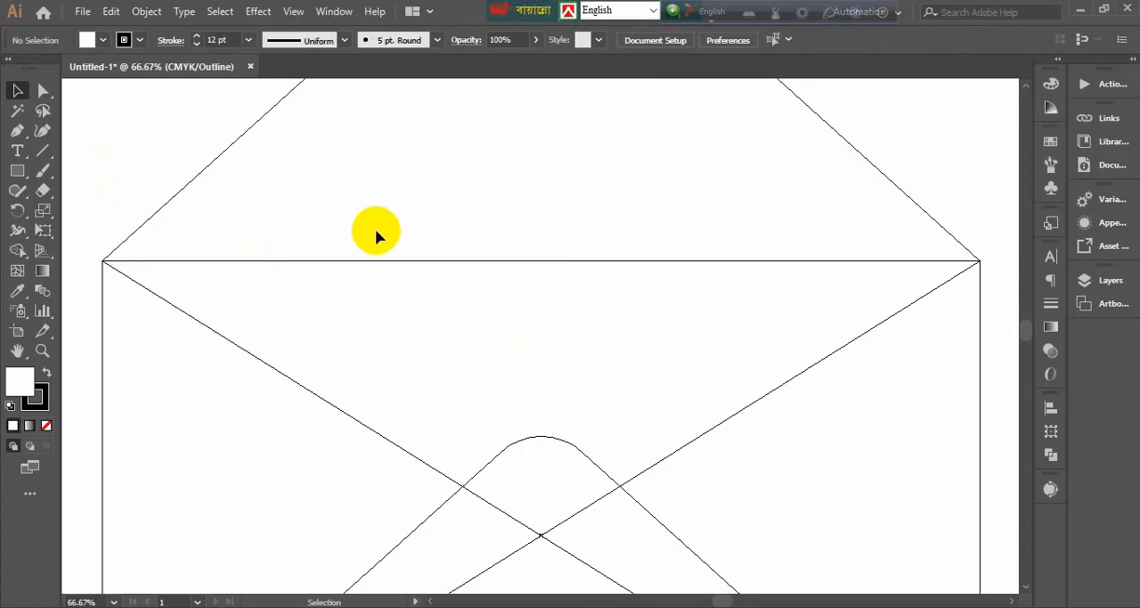
# Switch the envelope artwork back to Preview mode
pyautogui.hotkey('ctrl', '-')
pyautogui.hotkey('ctrl', '-')
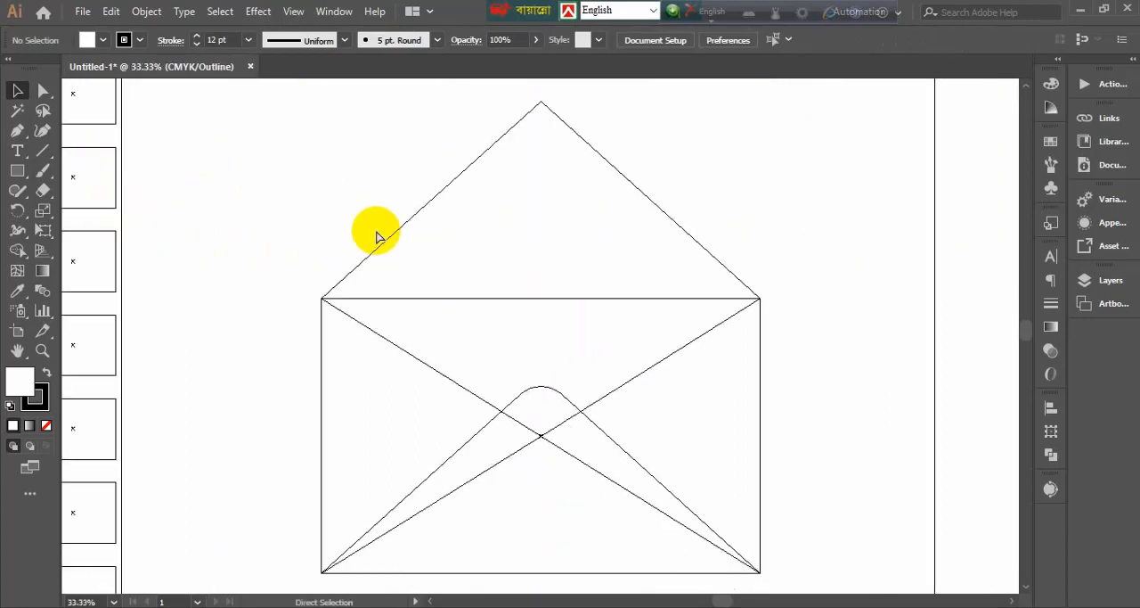
pyautogui.hotkey('ctrl', 'y')
pyautogui.scroll(-1, 376, 234)
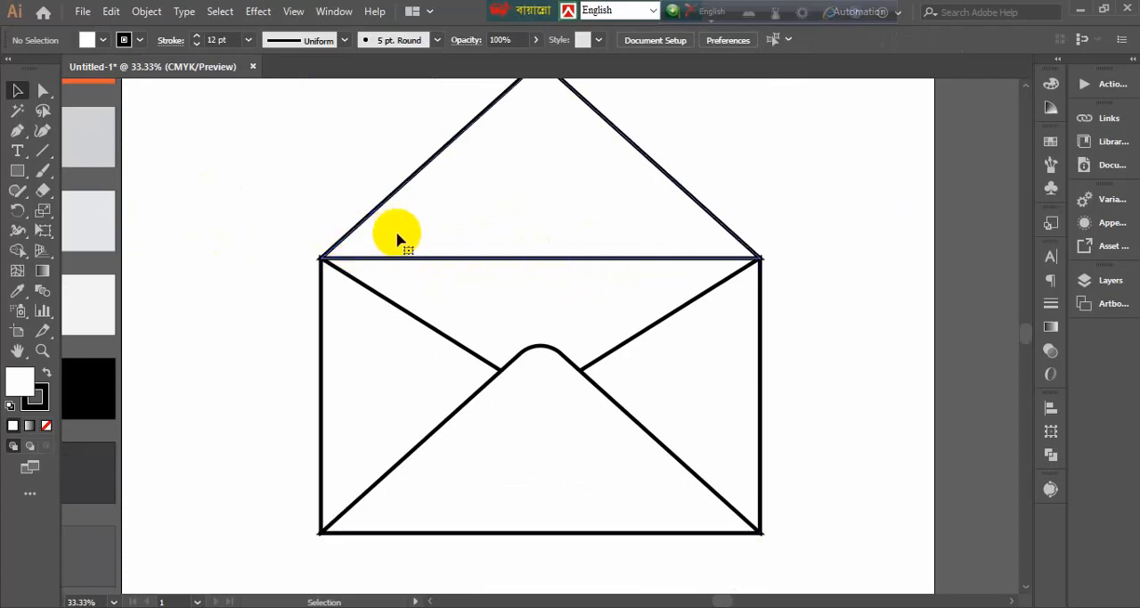
pyautogui.hotkey('ctrl', '-')
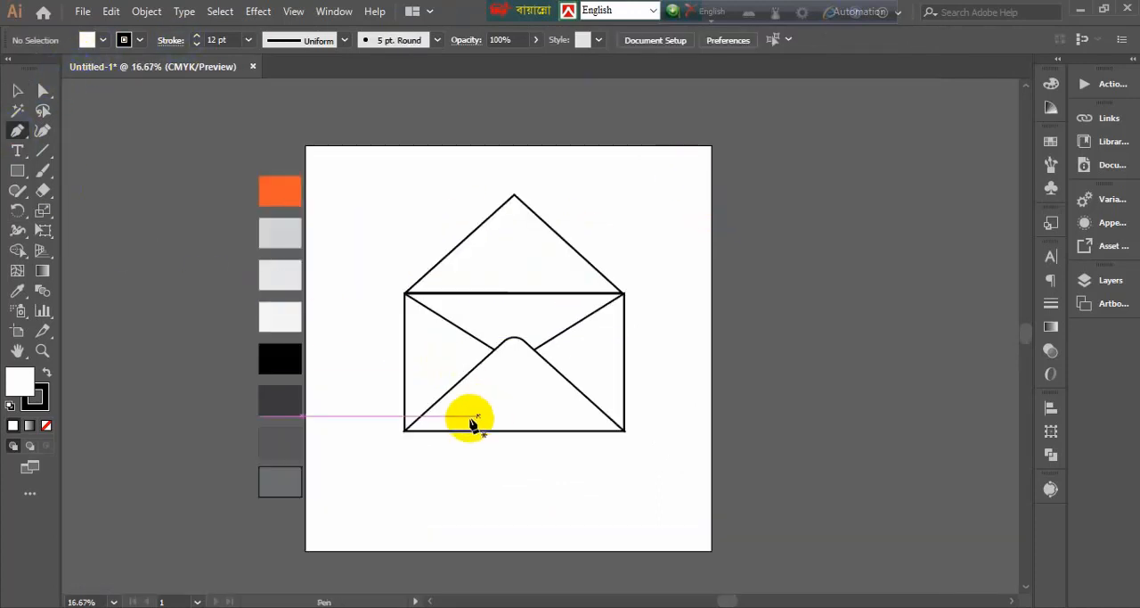
# Draw a closed rectangular letter sheet of about 1036 by 1292 px over the envelope with the Pen tool, extending above its upper edge
pyautogui.click(428, 415)
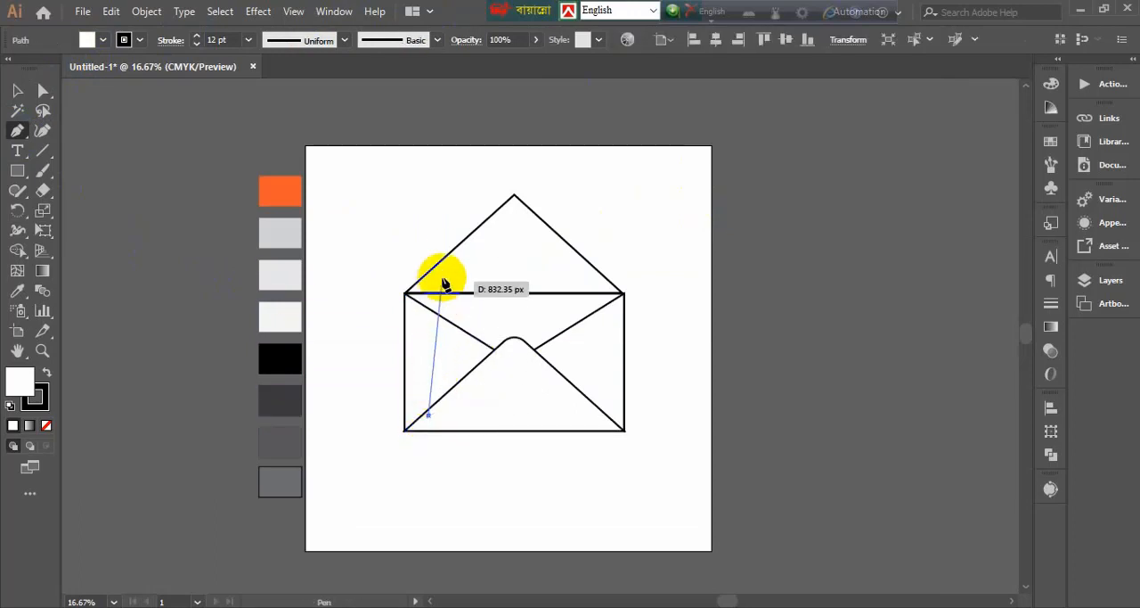
pyautogui.click(429, 205)
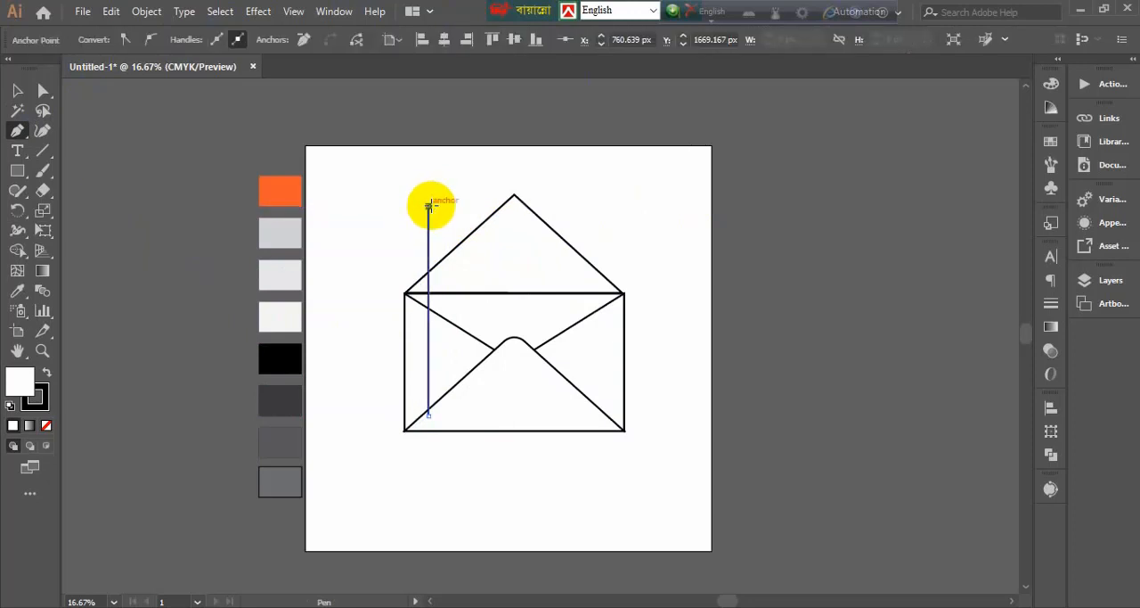
pyautogui.click(597, 206)
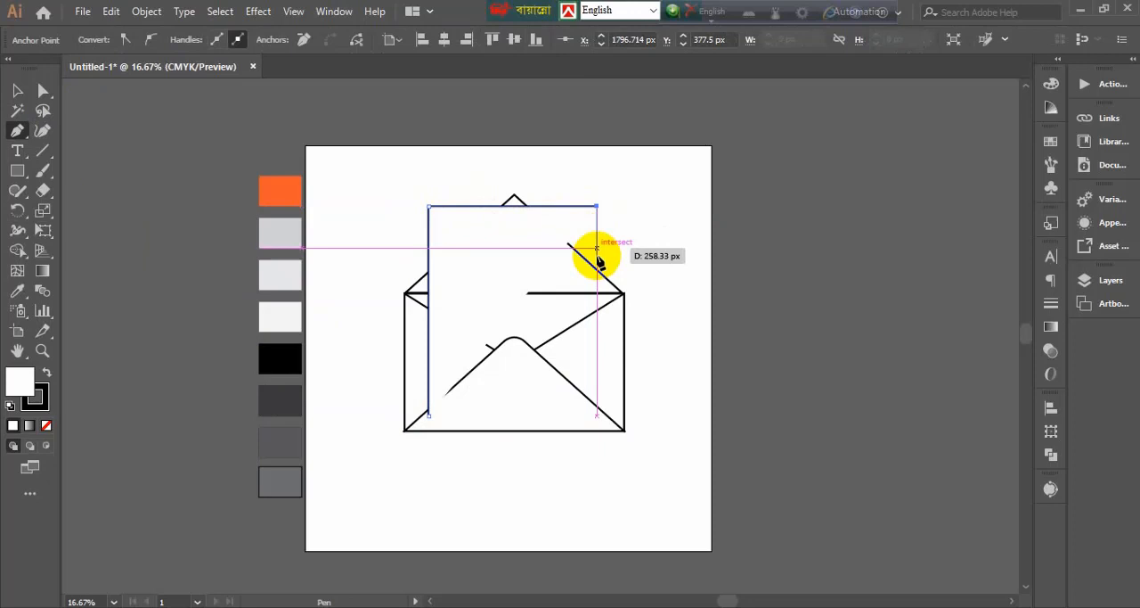
pyautogui.click(597, 415)
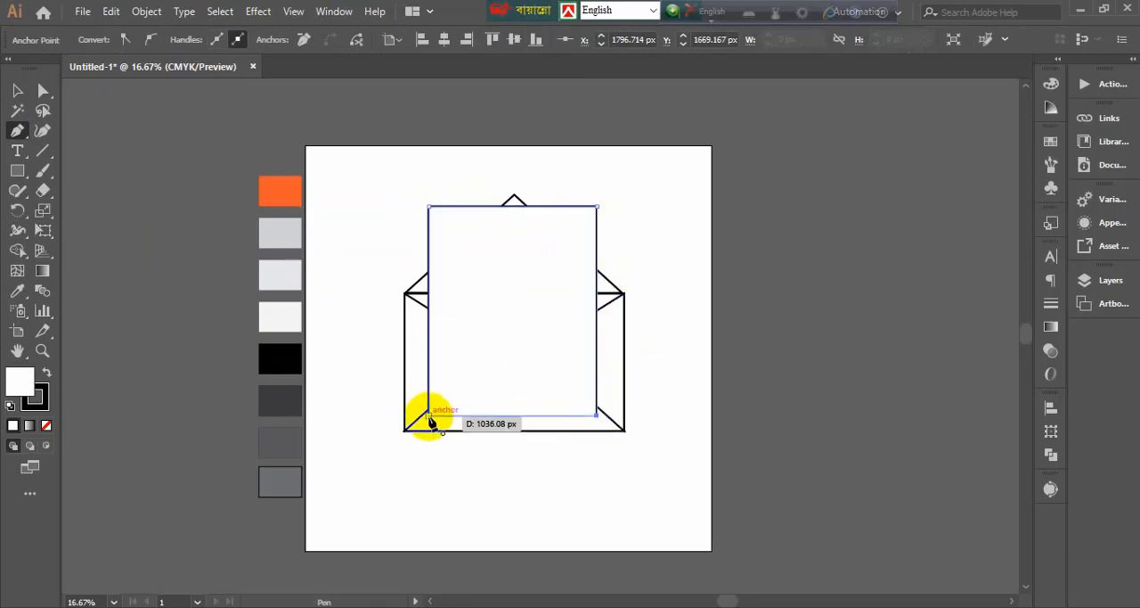
pyautogui.click(430, 414)
pyautogui.click(15, 90)
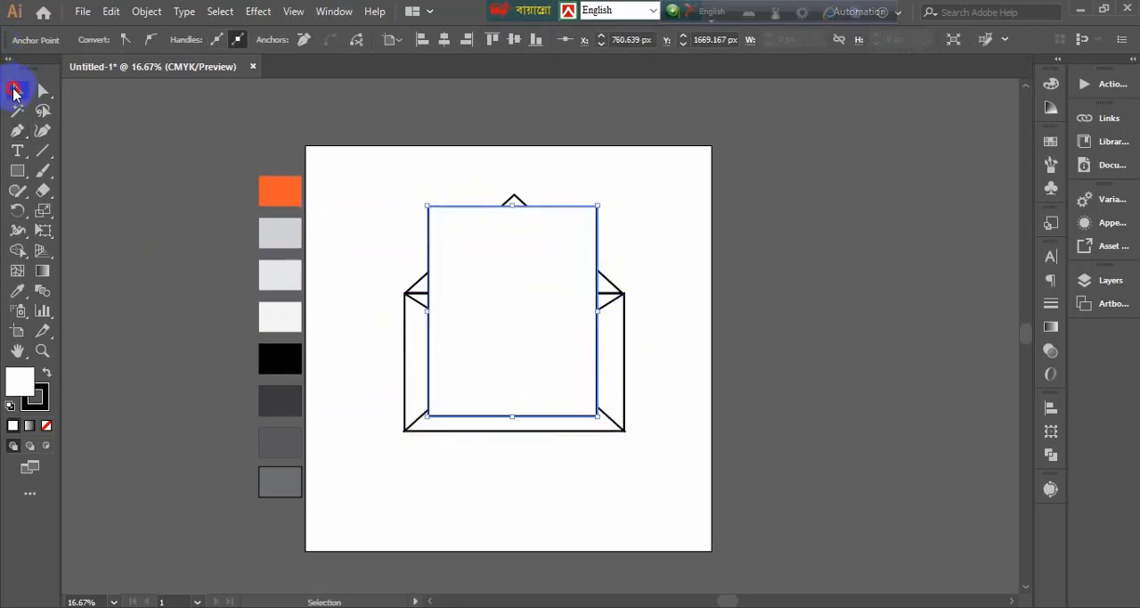
pyautogui.click(98, 187)
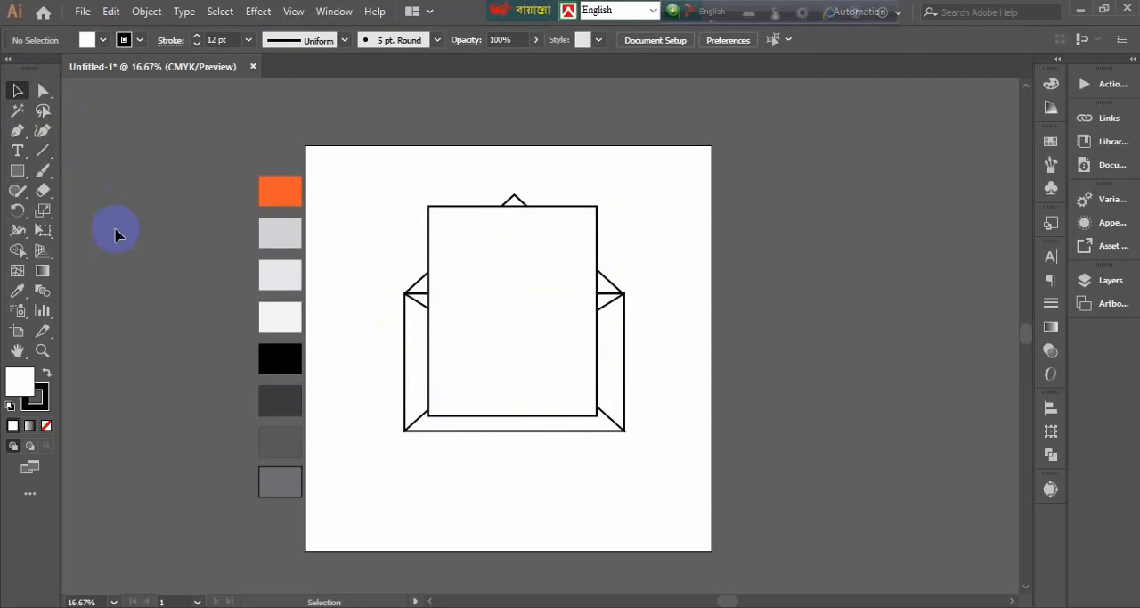
# Draw a horizontal text line about 880 px long near the letter sheet's upper edge with the Pen tool
pyautogui.click(12, 134)
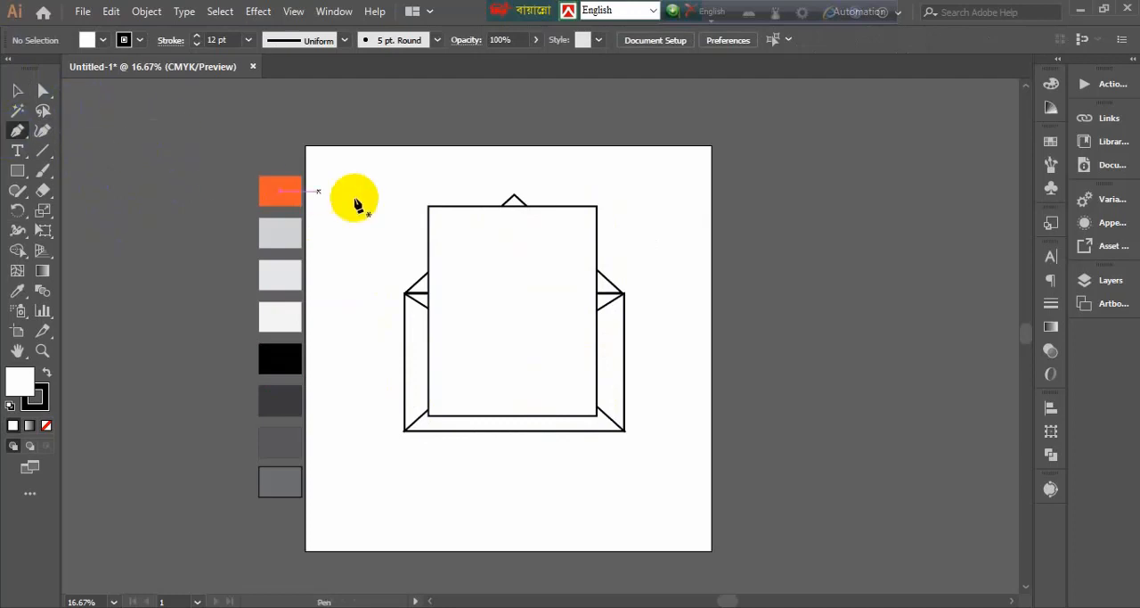
pyautogui.click(437, 227)
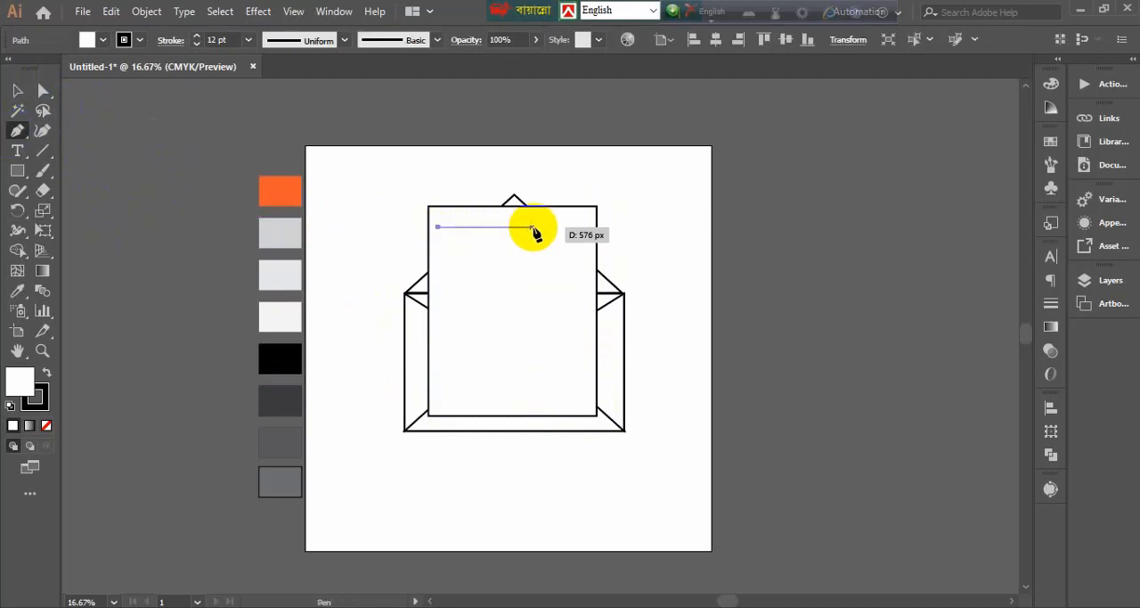
pyautogui.click(583, 227)
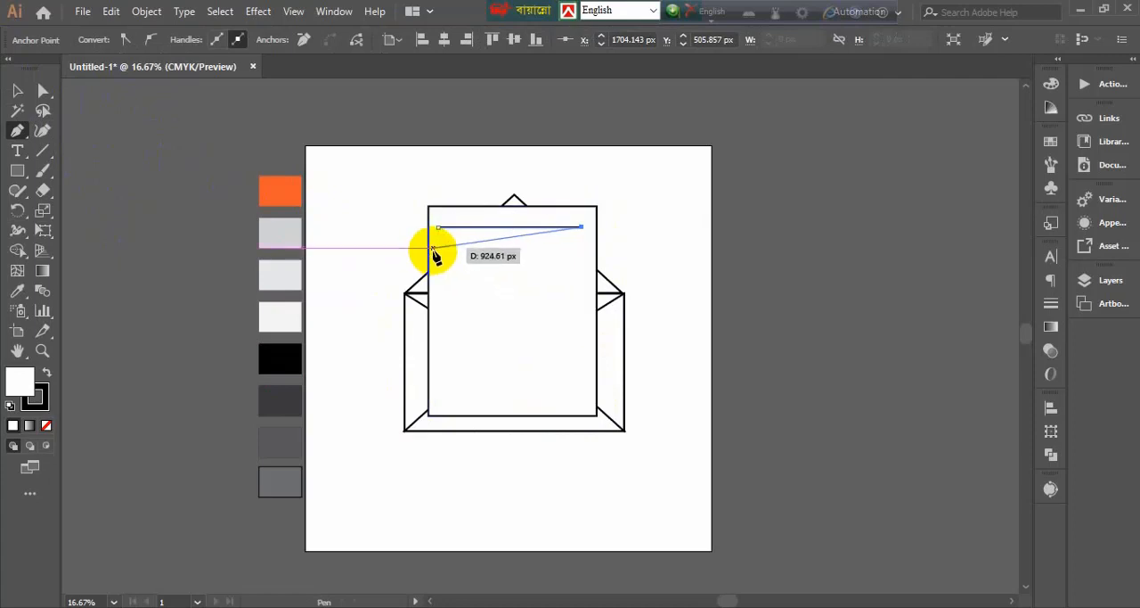
pyautogui.press('Escape')
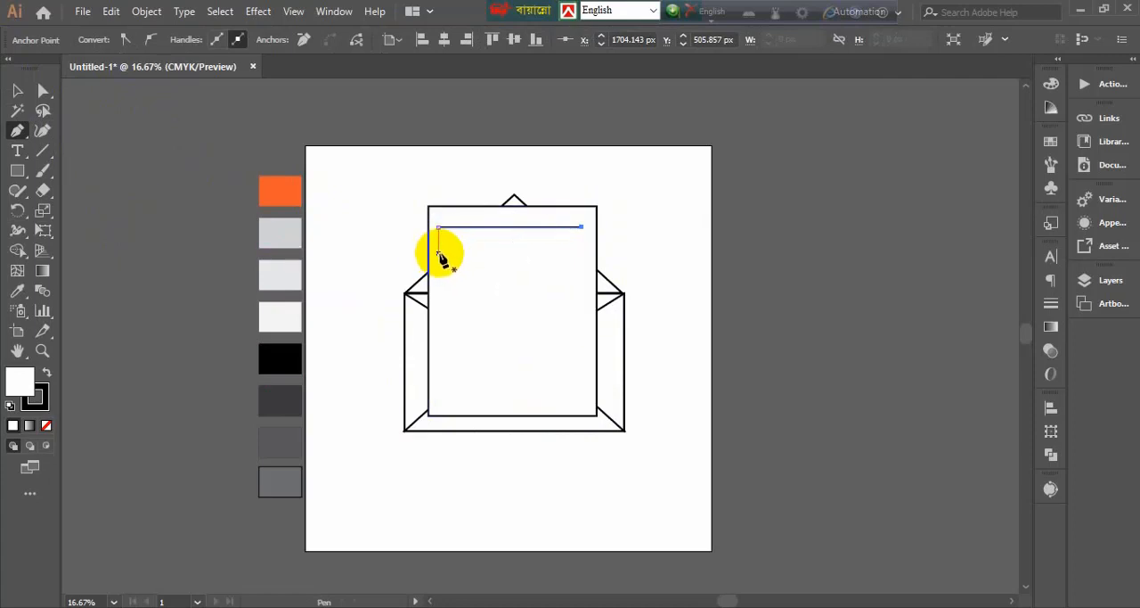
# Draw a second horizontal text line just below the first with the Pen tool, matching its start and end
pyautogui.click(437, 251)
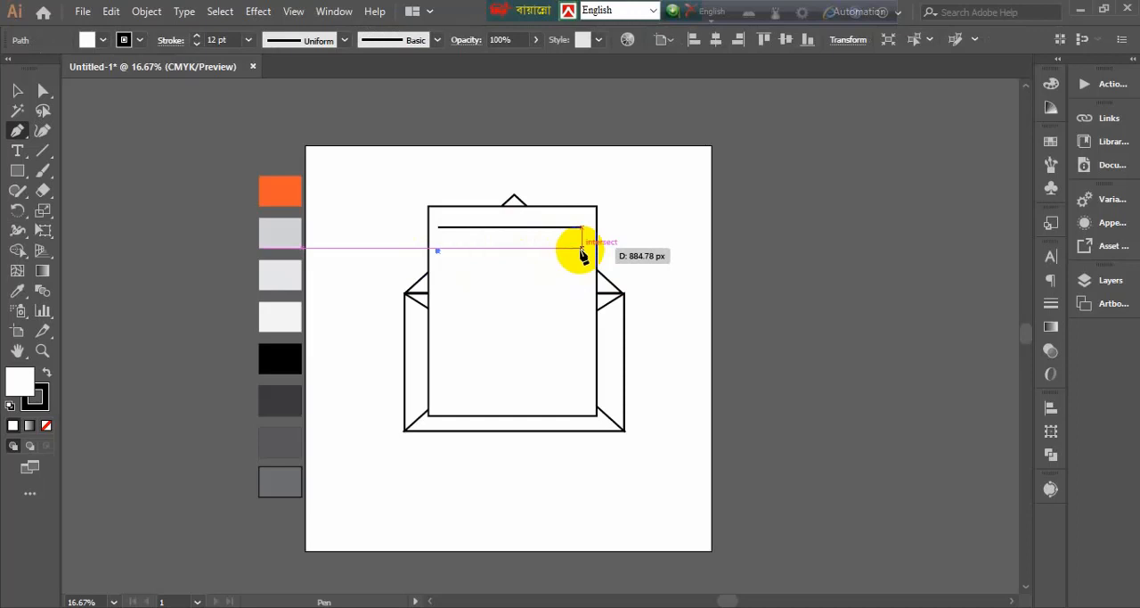
pyautogui.press('ctrl')
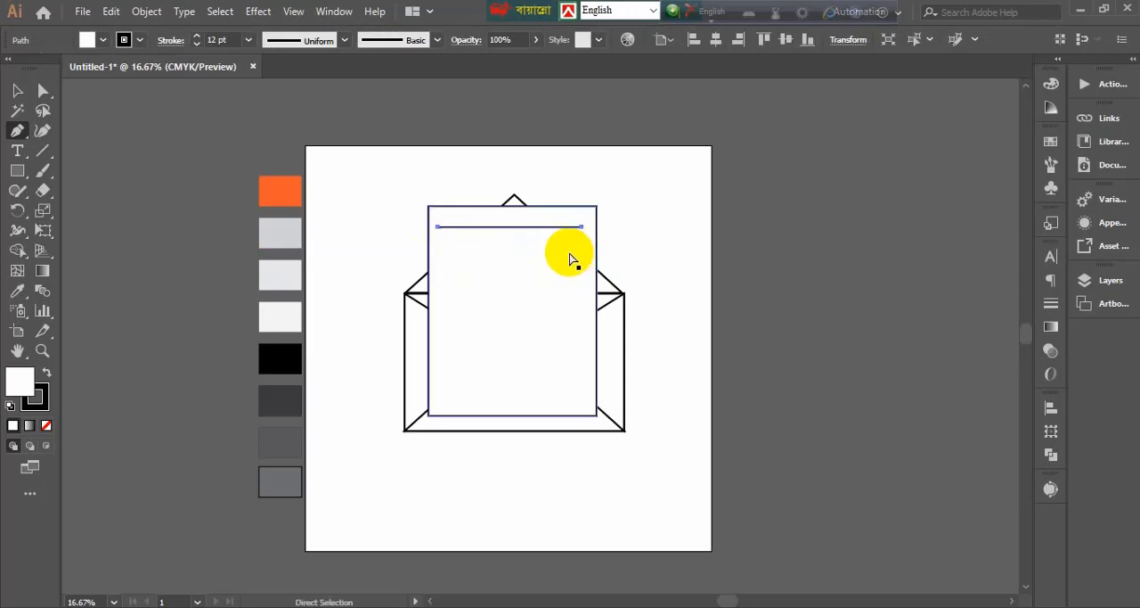
pyautogui.click(438, 250)
pyautogui.click(582, 249)
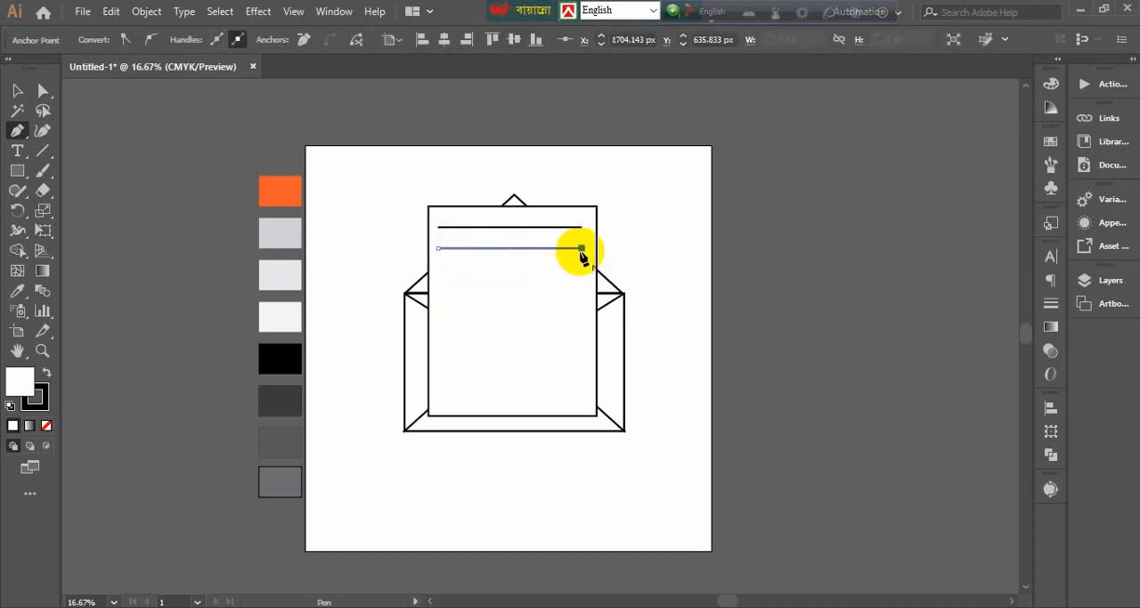
pyautogui.click(18, 89)
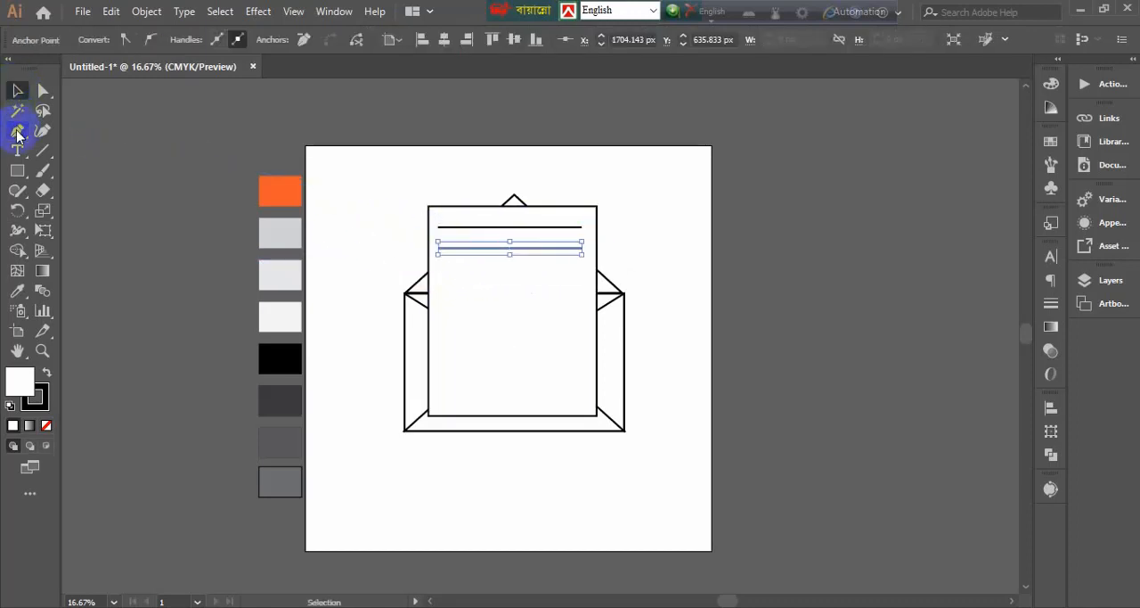
# Draw a shorter third horizontal text line below the second with the Pen tool, aligned with the other lines' left ends
pyautogui.click(17, 130)
pyautogui.click(437, 269)
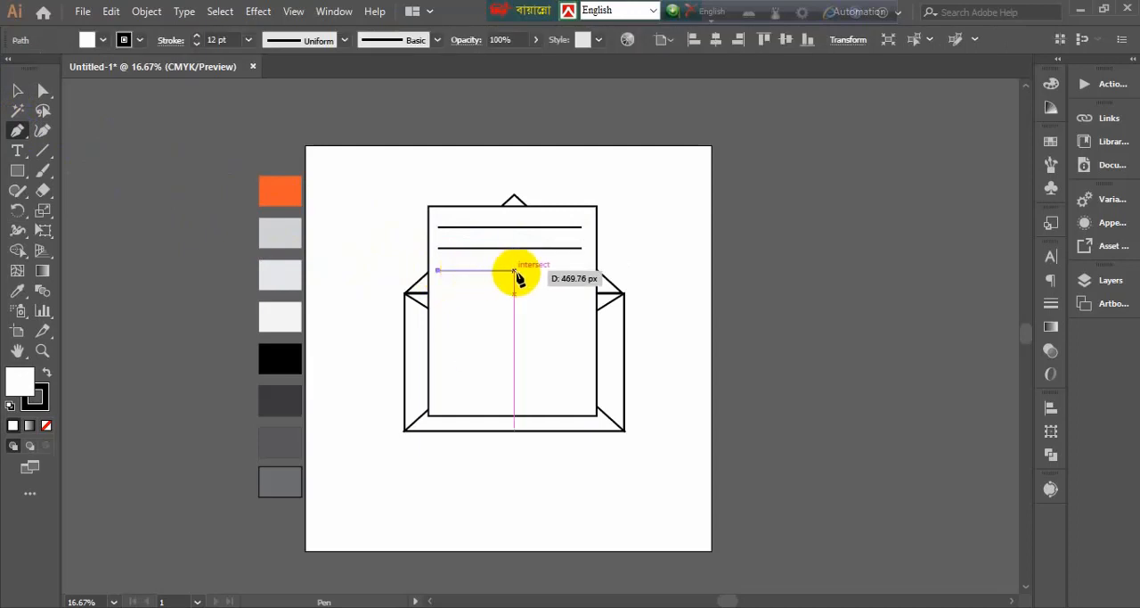
pyautogui.click(552, 272)
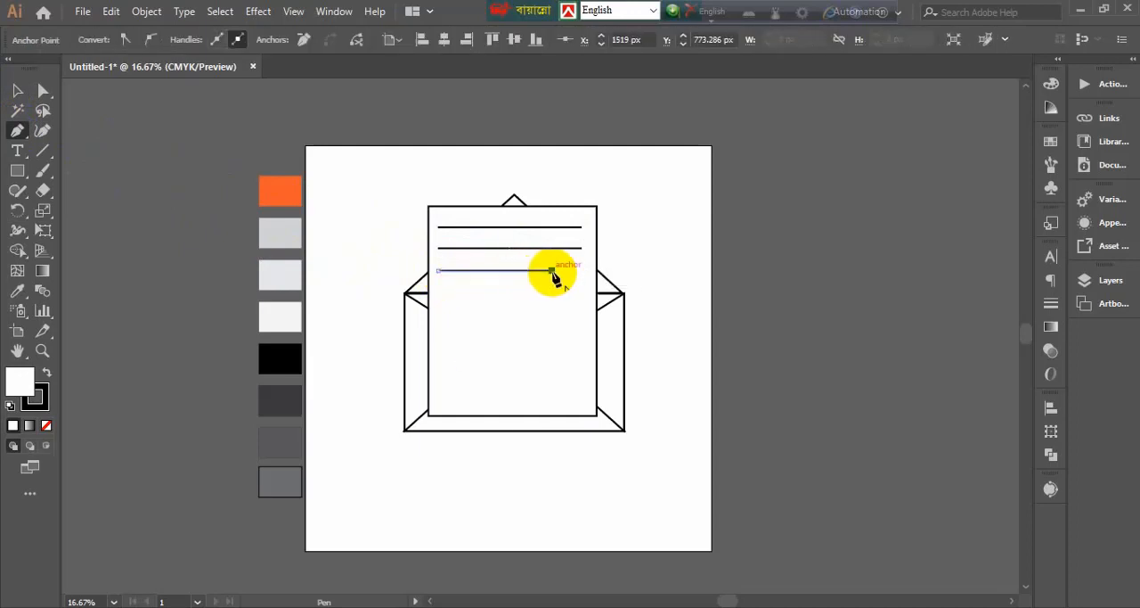
pyautogui.click(18, 89)
pyautogui.click(17, 130)
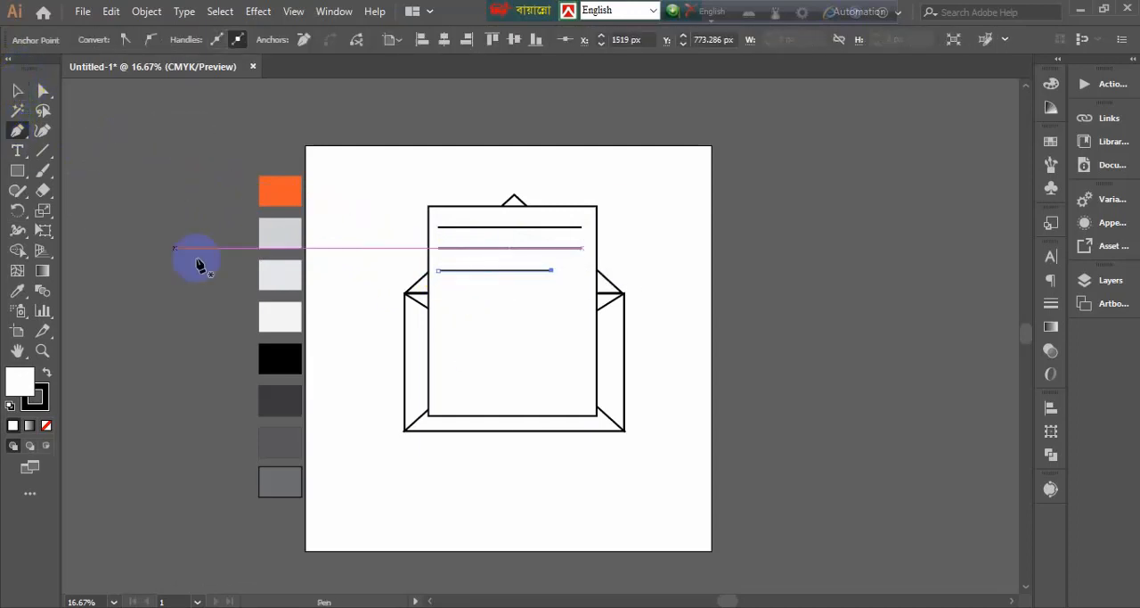
pyautogui.click(437, 292)
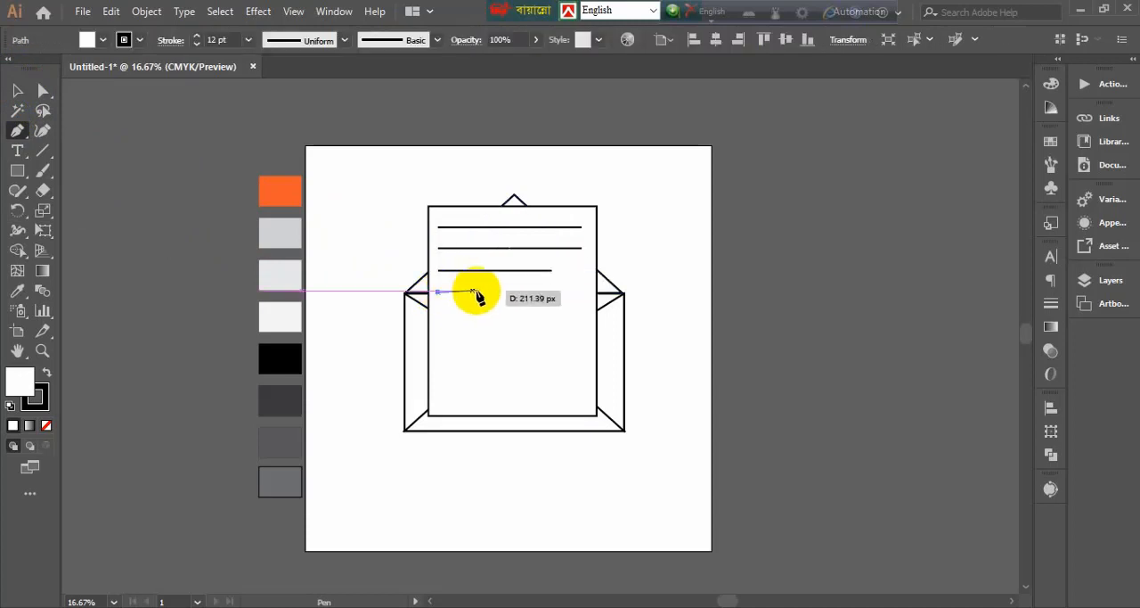
pyautogui.click(521, 291)
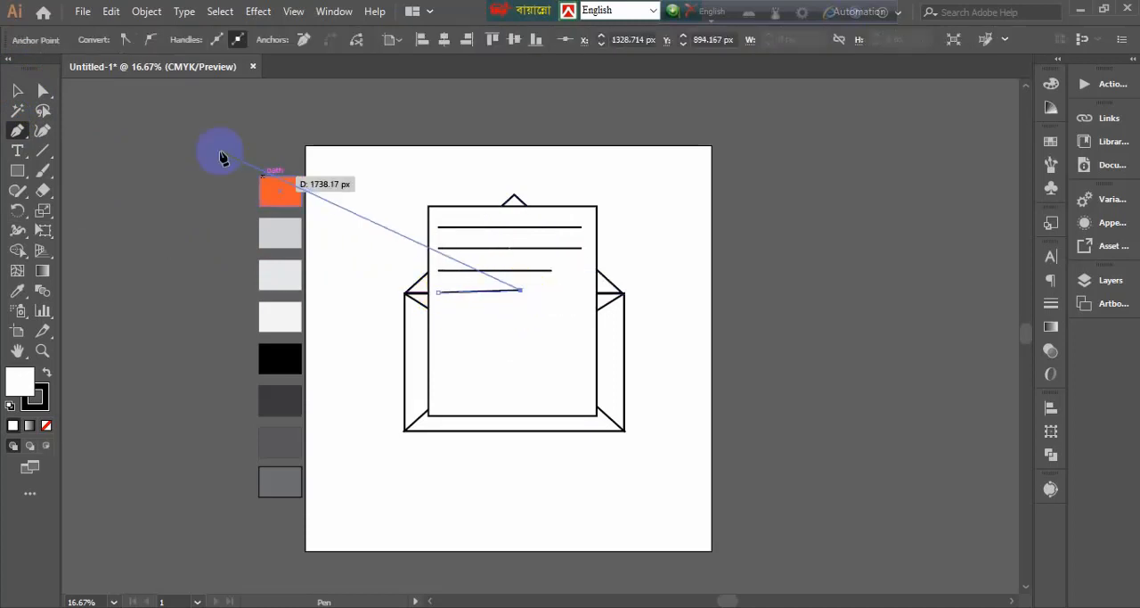
pyautogui.click(18, 89)
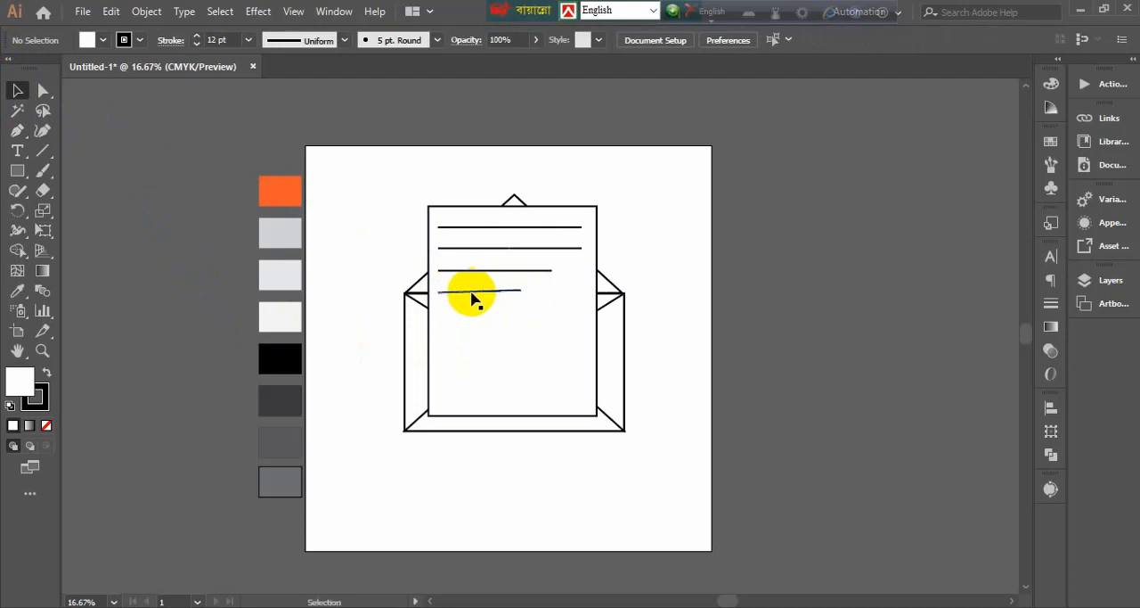
pyautogui.hotkey('ctrl', 'z')
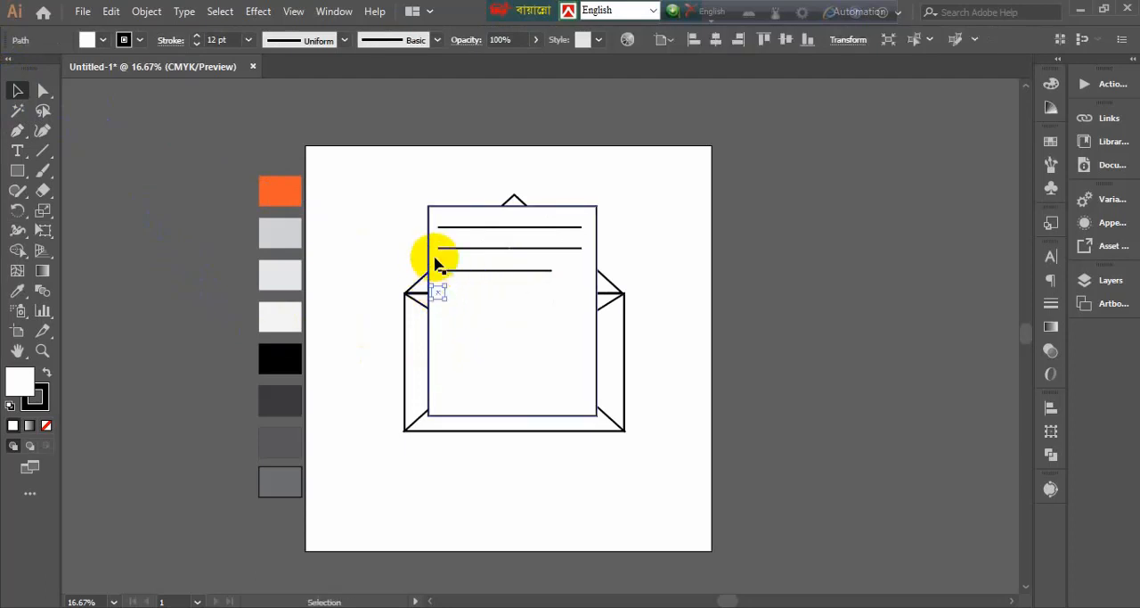
pyautogui.hotkey('ctrl', 'z')
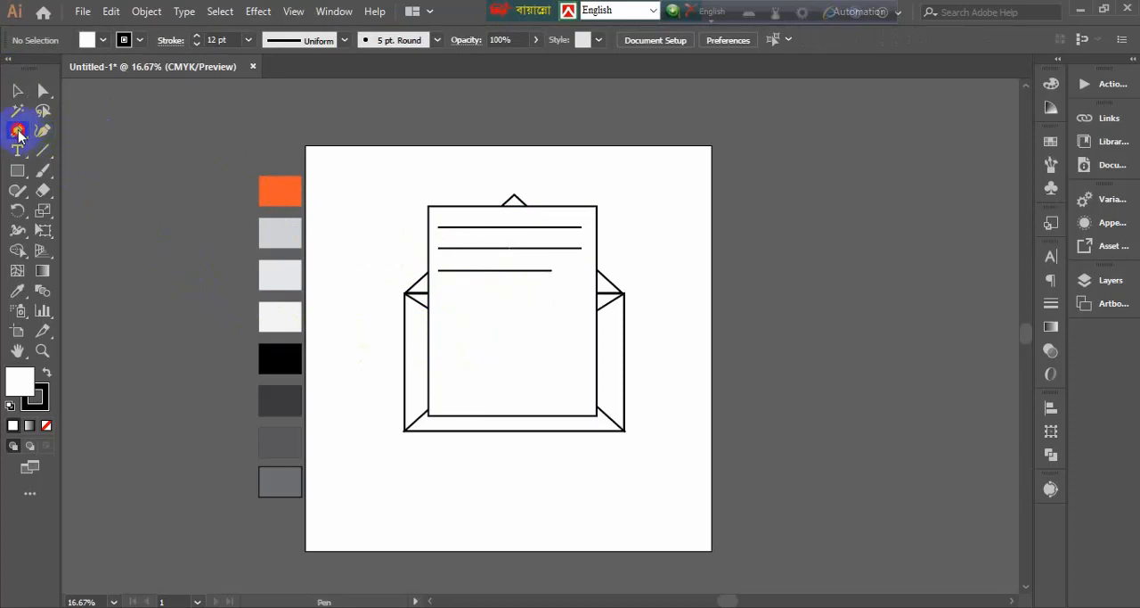
# Draw a shorter fourth horizontal text line below the third with the Pen tool, starting level with the other lines' left ends
pyautogui.click(437, 293)
pyautogui.click(529, 295)
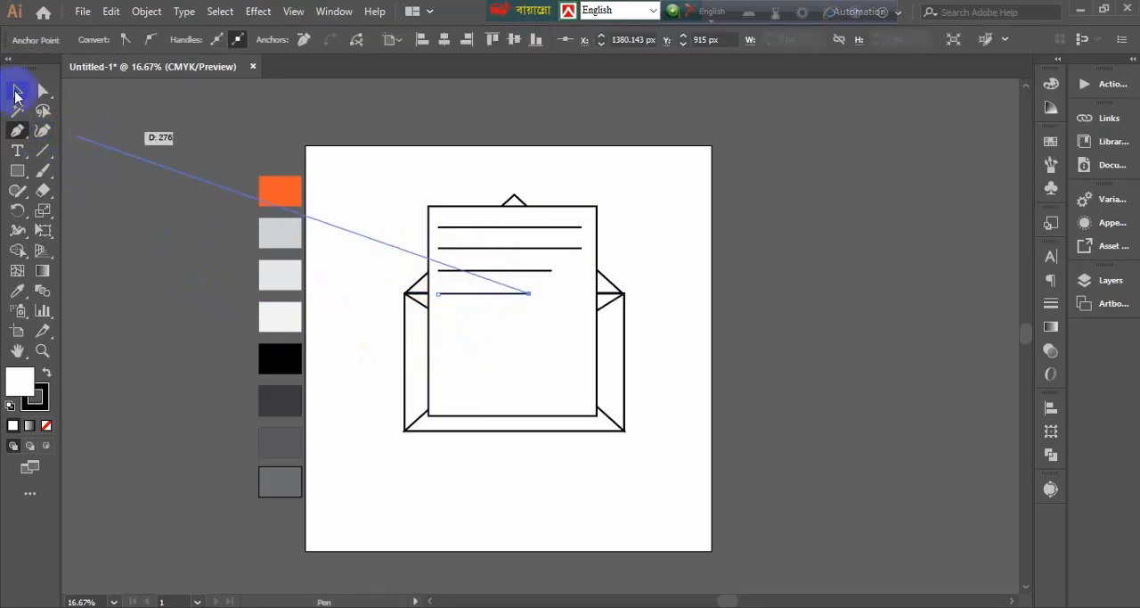
# Left-align the four text lines and move them together back onto the upper part of the letter sheet
pyautogui.click(17, 91)
pyautogui.keyDown('shift'); pyautogui.click(477, 271); pyautogui.keyUp('shift')
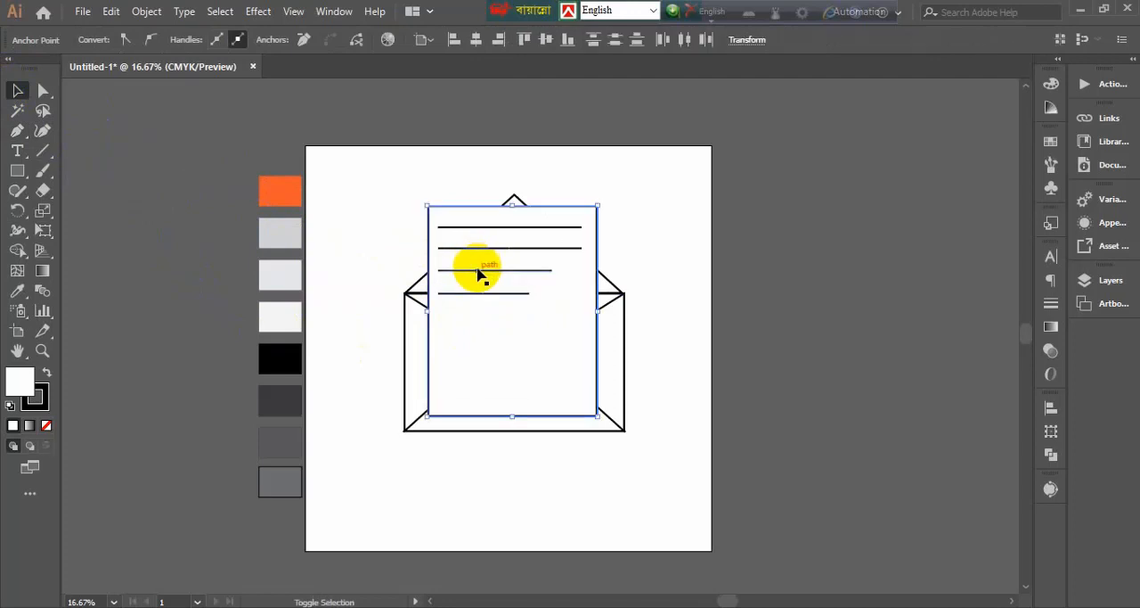
pyautogui.click(487, 300)
pyautogui.keyDown('shift'); pyautogui.click(492, 271); pyautogui.keyUp('shift')
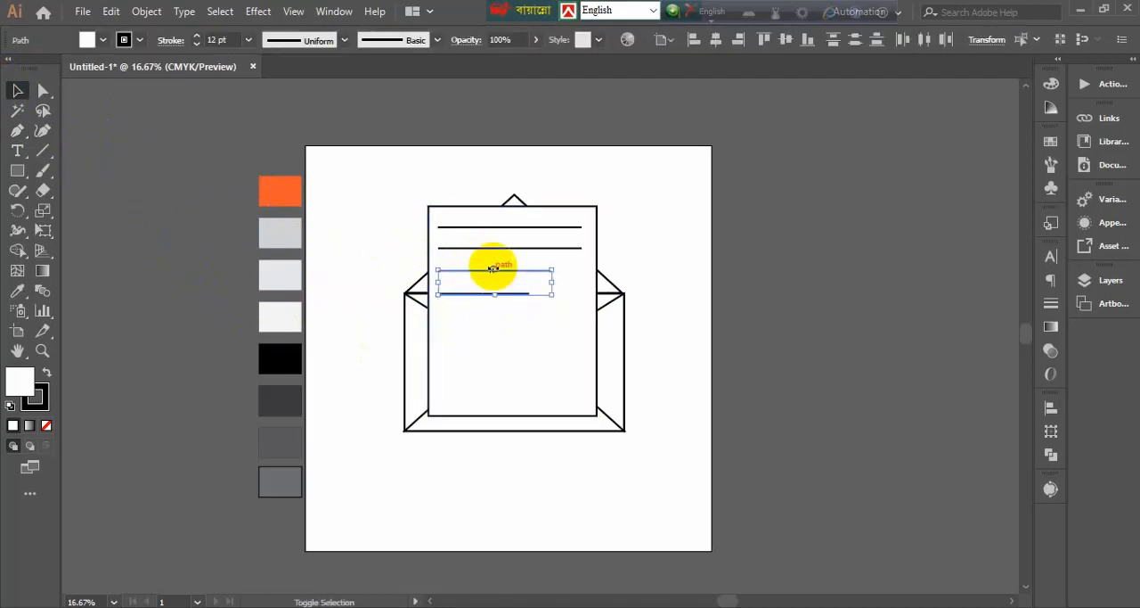
pyautogui.keyDown('shift'); pyautogui.click(497, 247); pyautogui.keyUp('shift')
pyautogui.keyDown('shift'); pyautogui.click(495, 229); pyautogui.keyUp('shift')
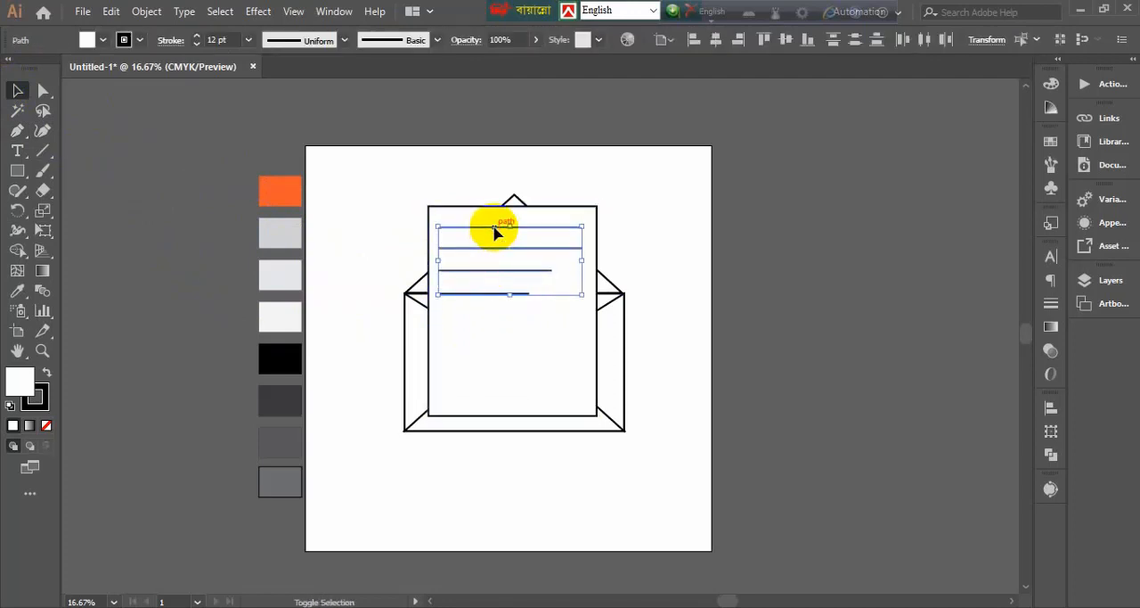
pyautogui.click(693, 40)
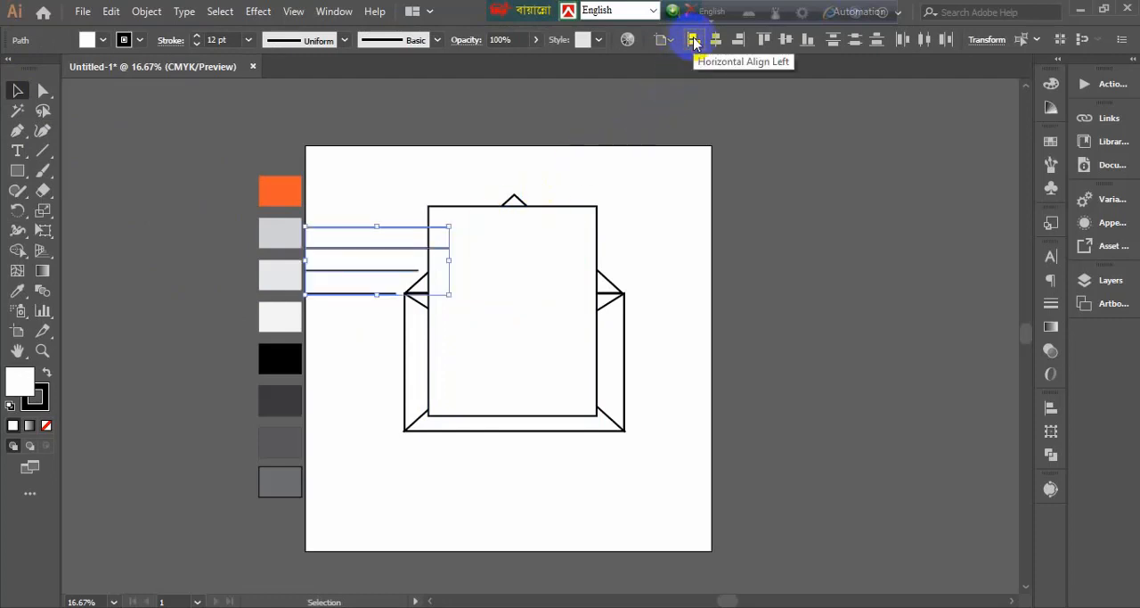
pyautogui.moveTo(348, 252); pyautogui.dragTo(481, 247)
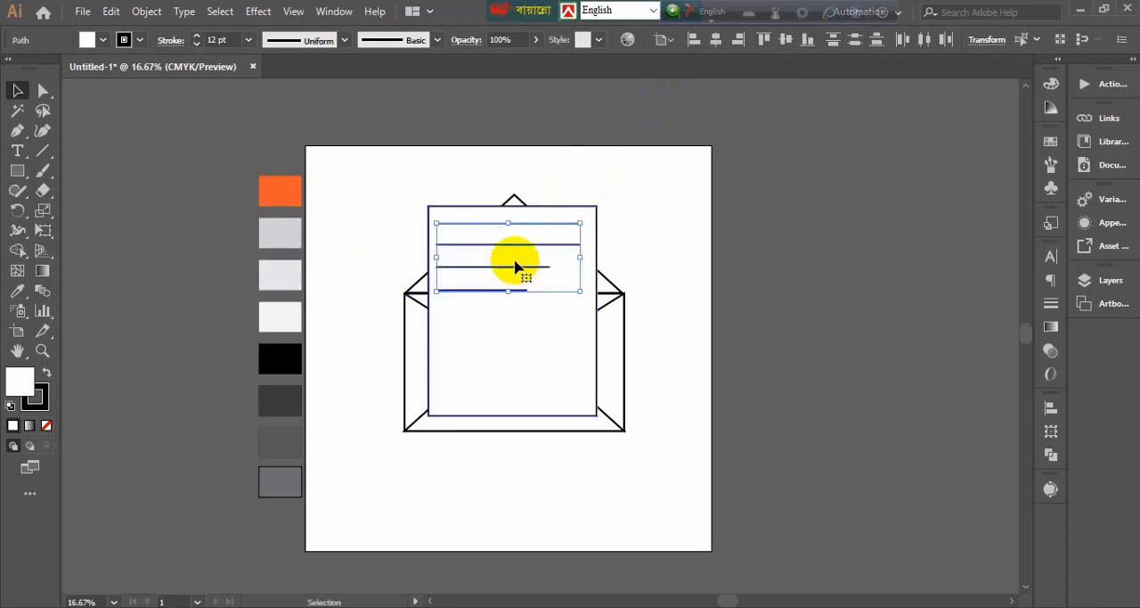
# Group the letter sheet with its text lines
pyautogui.click(827, 297)
pyautogui.click(490, 226)
pyautogui.rightClick(491, 226)
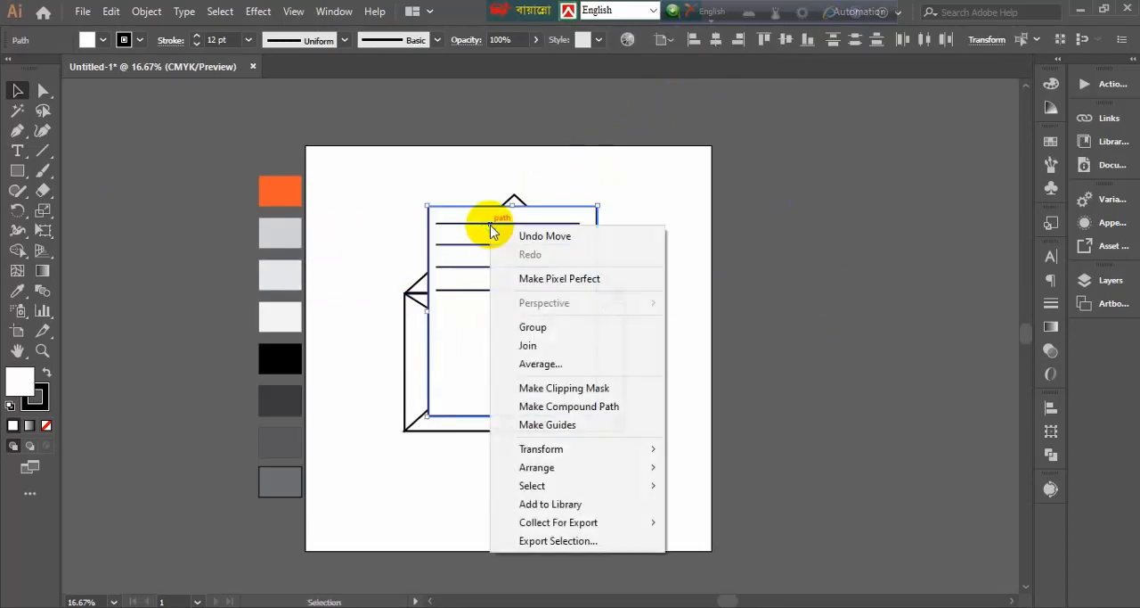
pyautogui.click(537, 327)
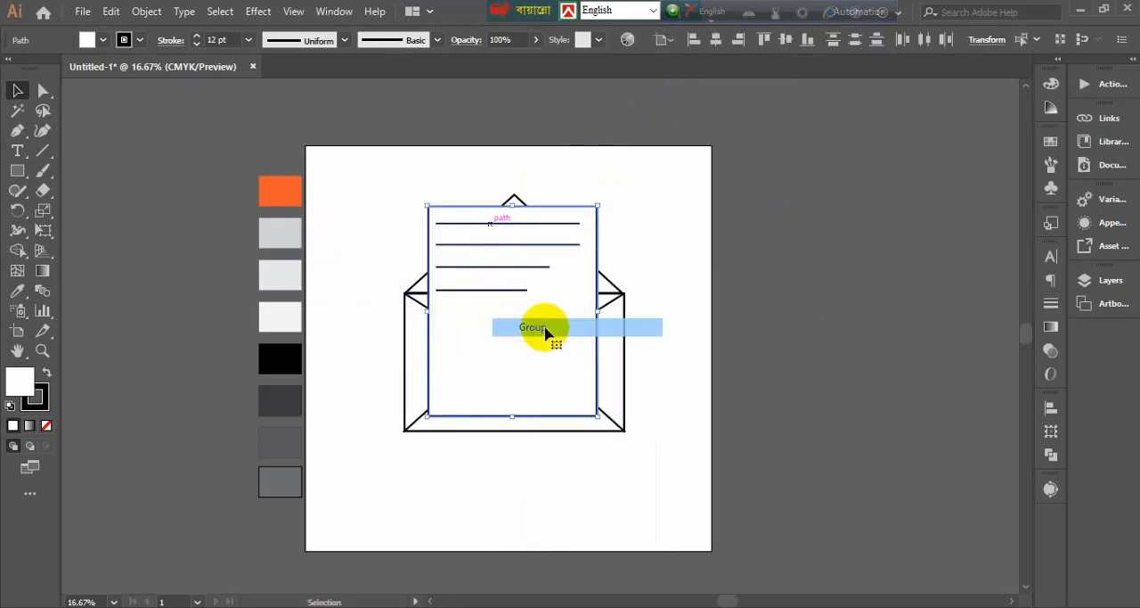
pyautogui.click(703, 373)
pyautogui.click(604, 430)
pyautogui.rightClick(606, 426)
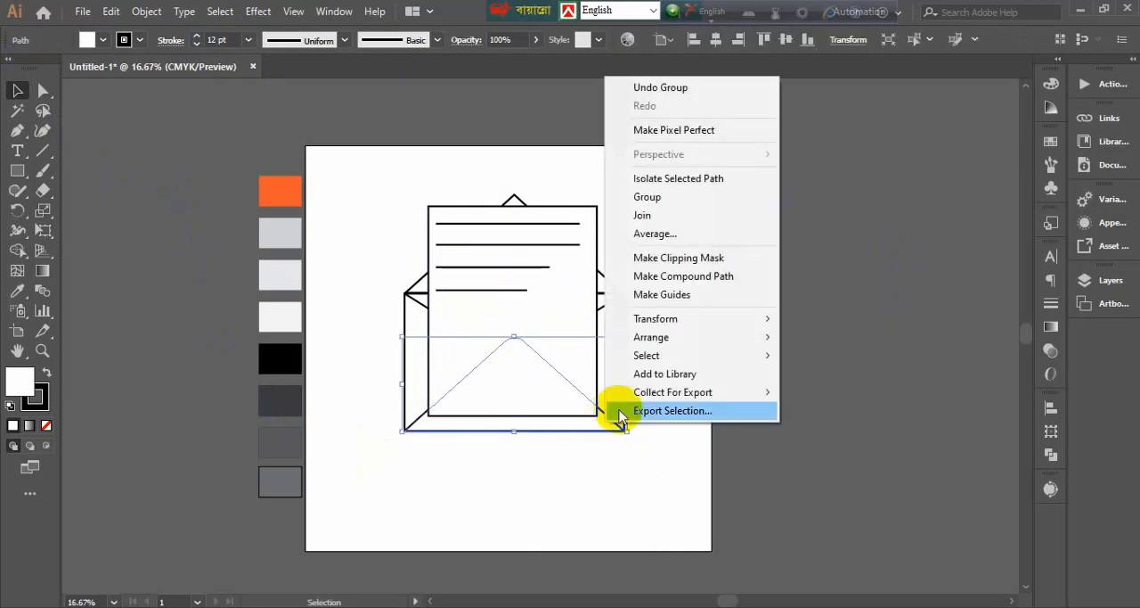
pyautogui.click(611, 486)
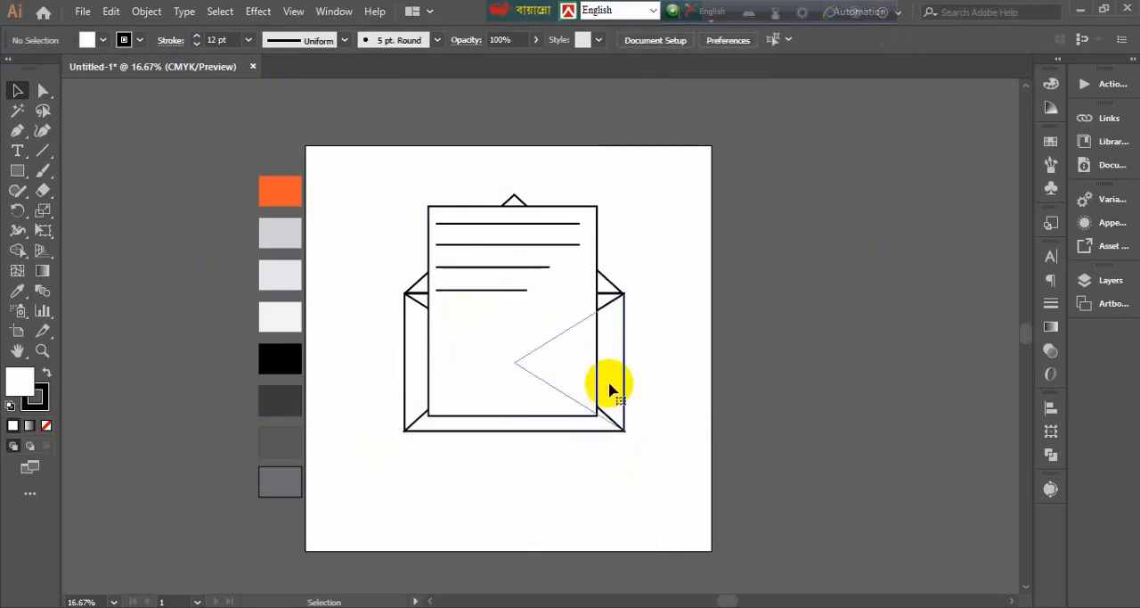
# Bring the envelope's left and right side flaps to the front, over the letter sheet
pyautogui.click(415, 358)
pyautogui.rightClick(415, 359)
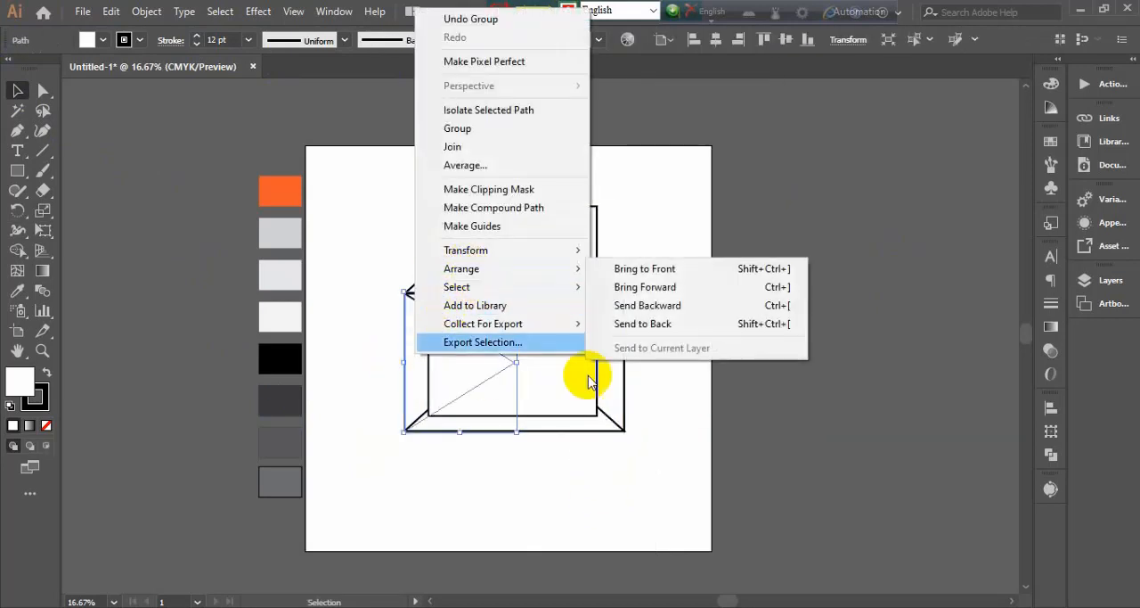
pyautogui.keyDown('shift'); pyautogui.click(605, 387); pyautogui.keyUp('shift')
pyautogui.rightClick(604, 386)
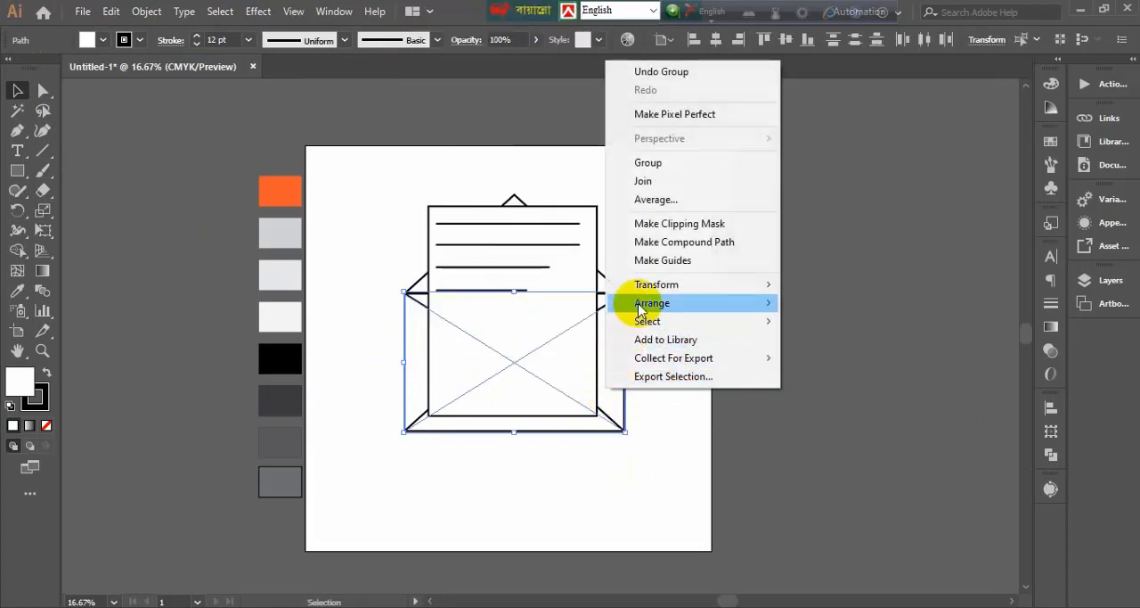
pyautogui.moveTo(636, 305)
pyautogui.click(809, 304)
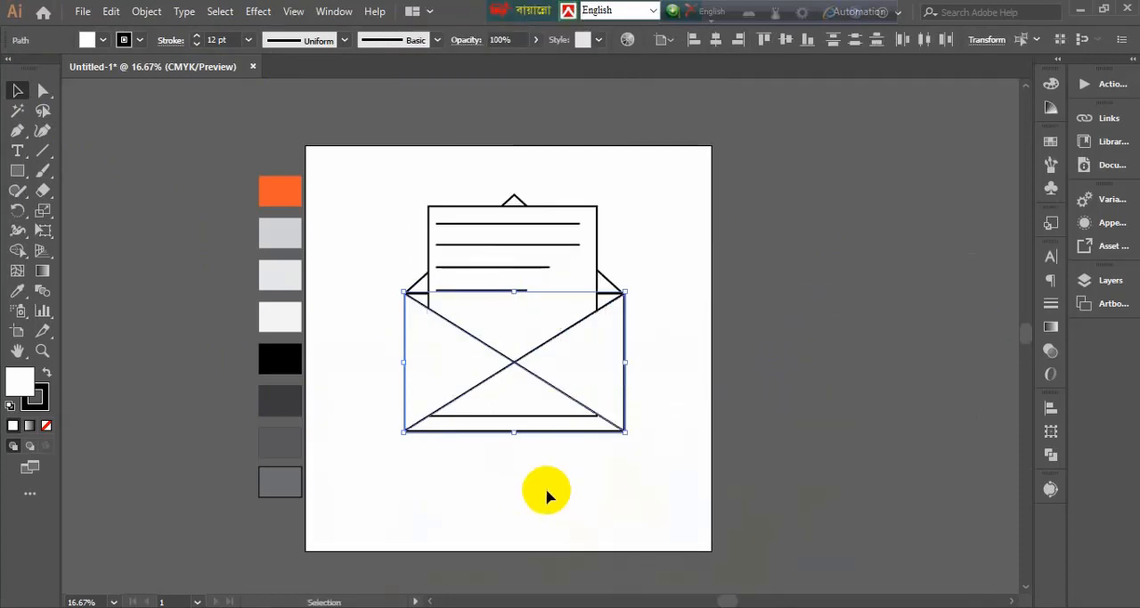
pyautogui.click(530, 393)
pyautogui.rightClick(530, 394)
pyautogui.click(654, 486)
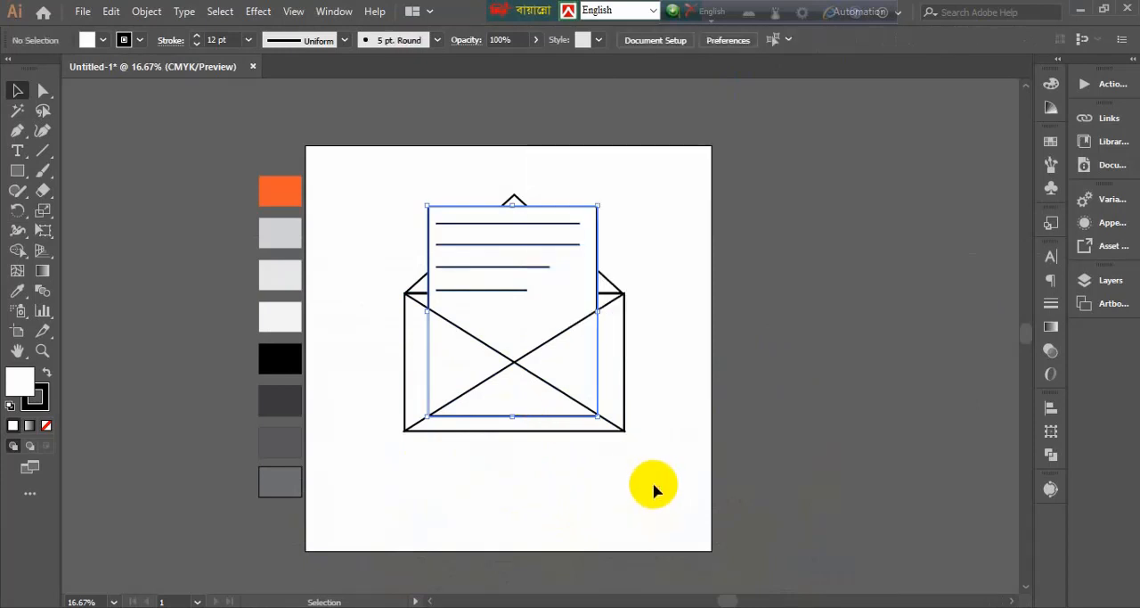
# Bring the envelope's bottom flap to the front, over the side flaps and the letter
pyautogui.rightClick(524, 429)
pyautogui.moveTo(566, 339)
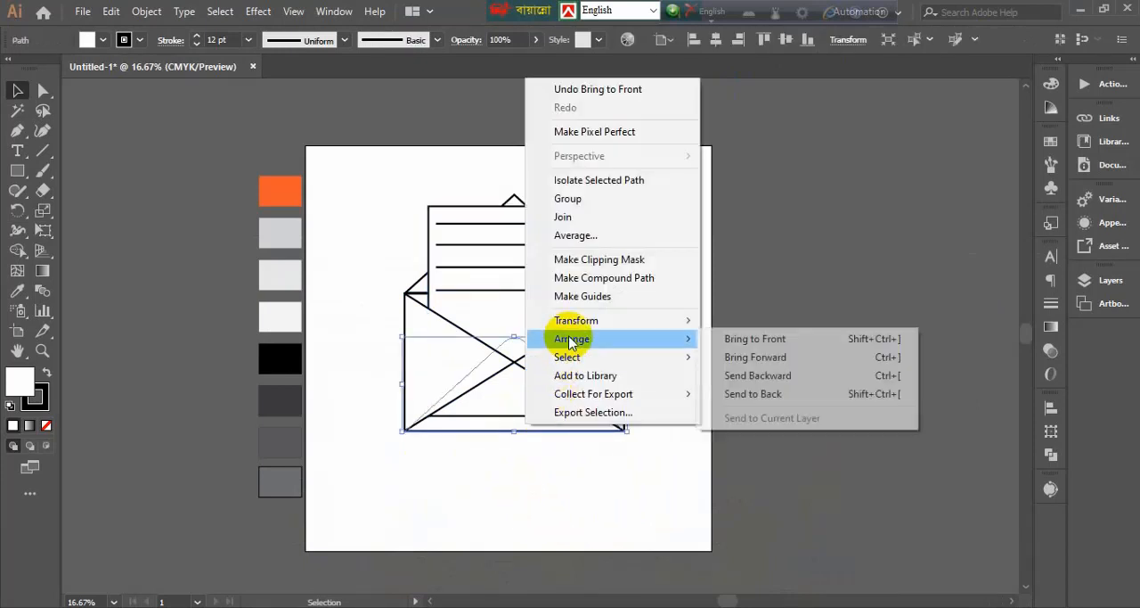
pyautogui.click(751, 347)
pyautogui.click(676, 415)
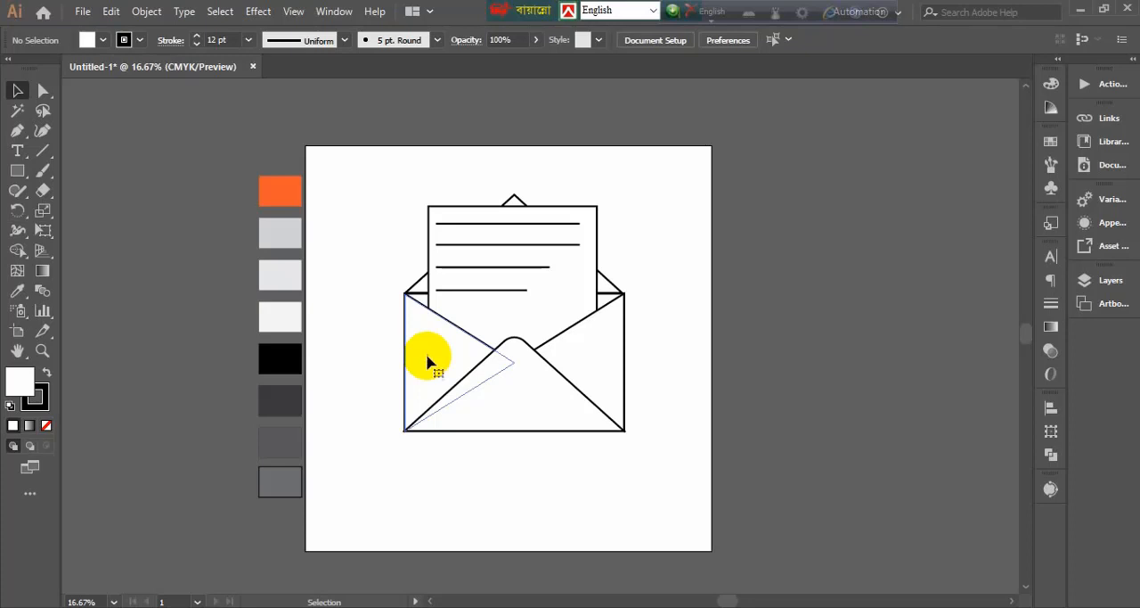
# Move the left and right side flaps slightly inward and upward from the envelope's outer edges
pyautogui.click(427, 360)
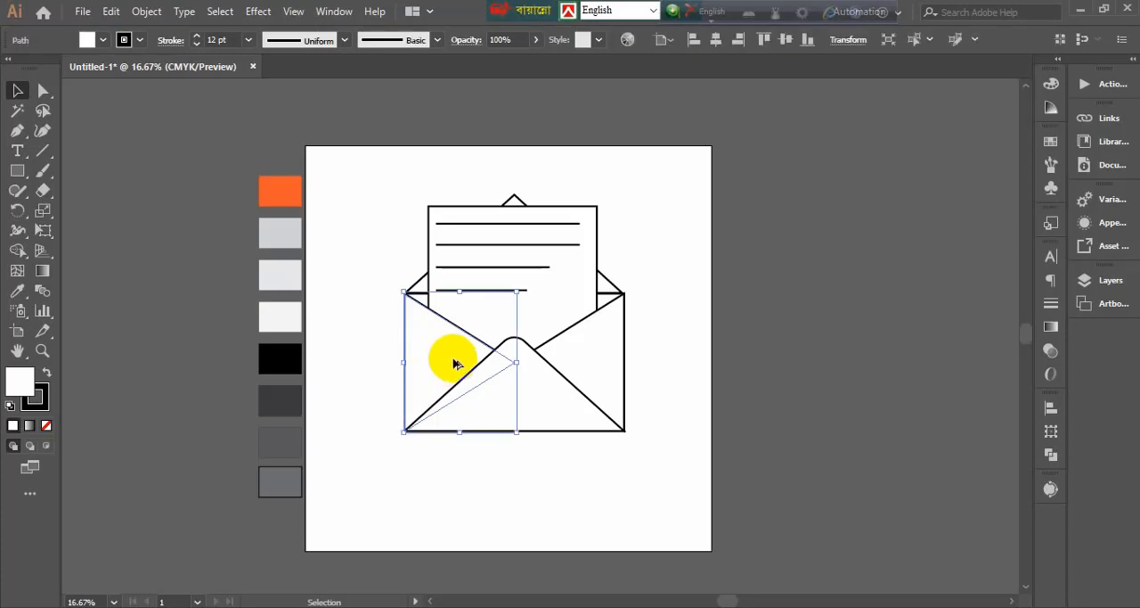
pyautogui.moveTo(453, 362); pyautogui.dragTo(458, 348)
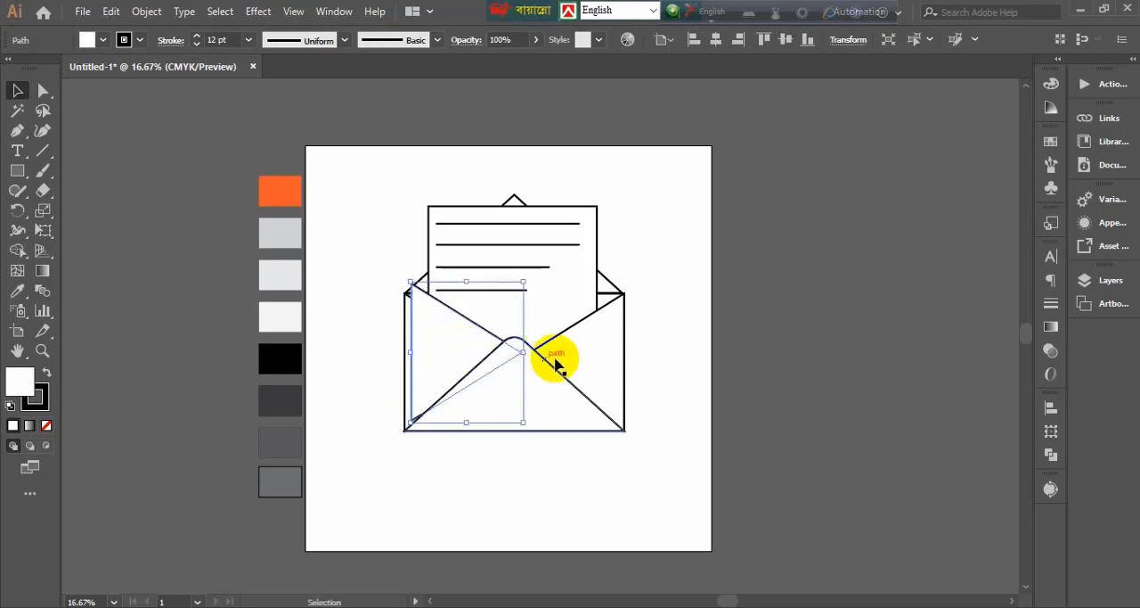
pyautogui.click(596, 358)
pyautogui.moveTo(597, 360); pyautogui.dragTo(594, 341)
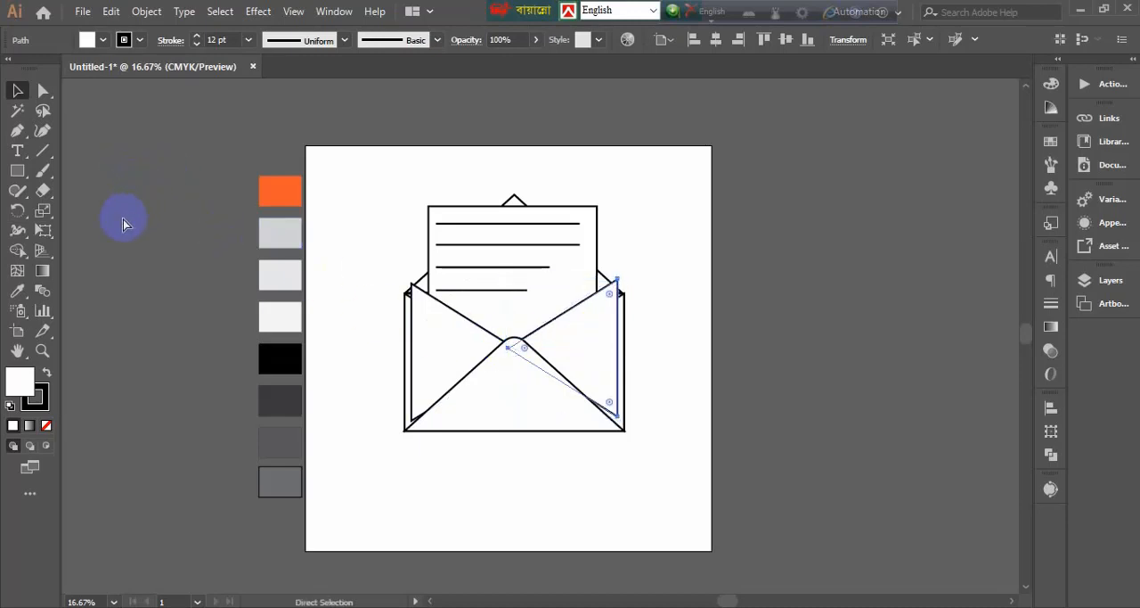
# Show the rulers, place a horizontal guide at the left flap's upper corner and lower the right flap to match it
pyautogui.hotkey('ctrl', 'r')
pyautogui.moveTo(191, 87); pyautogui.dragTo(216, 283)
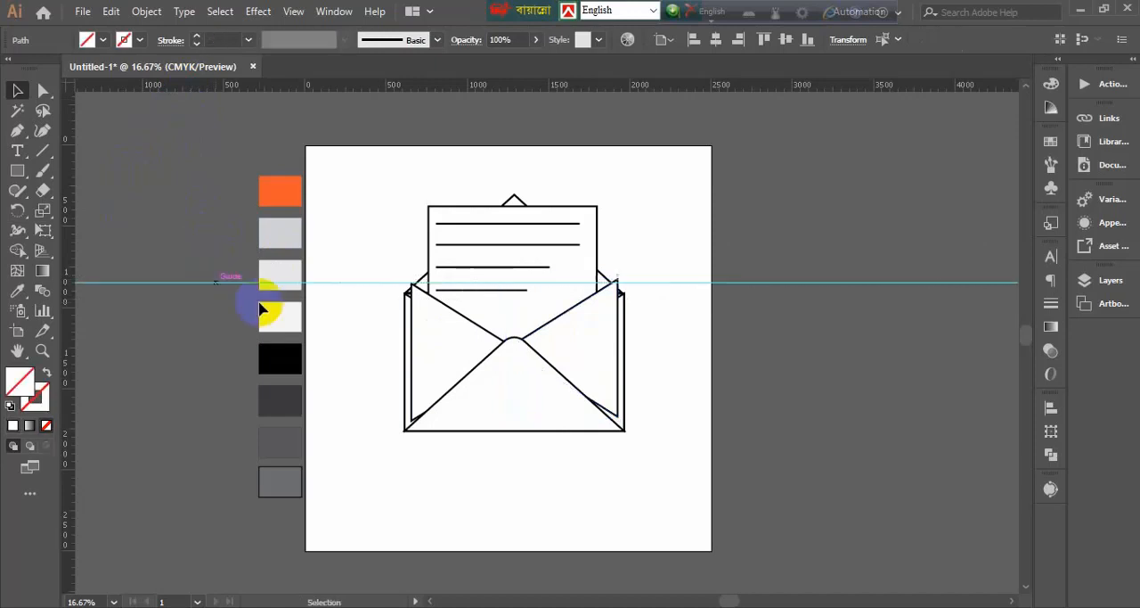
pyautogui.moveTo(579, 348); pyautogui.dragTo(580, 356)
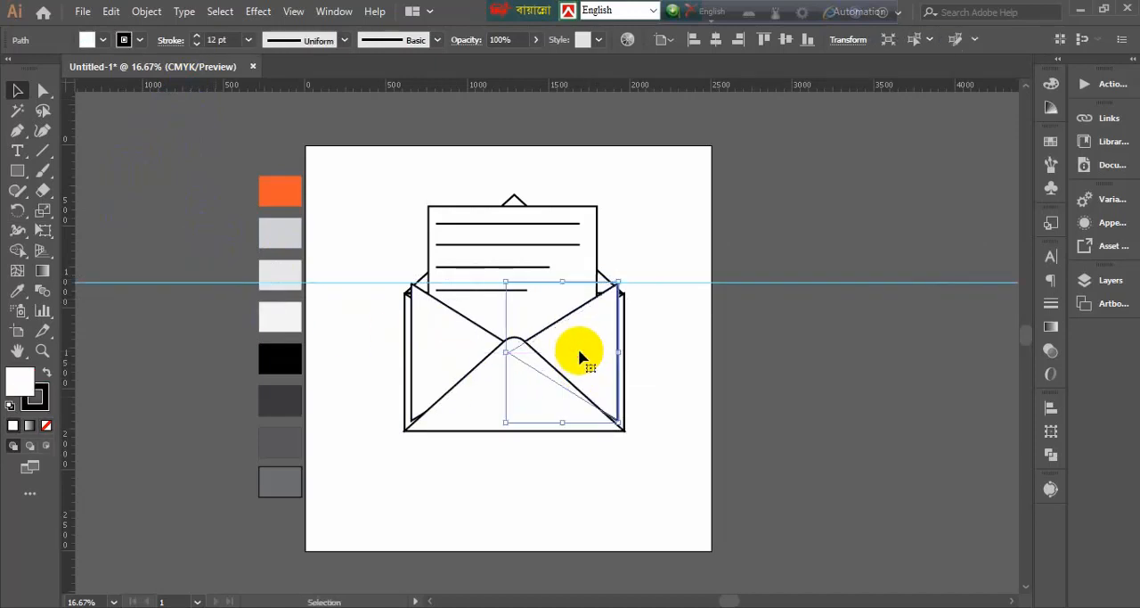
# Select both side flaps and scale them down together about their common centre
pyautogui.keyDown('shift'); pyautogui.click(454, 343); pyautogui.keyUp('shift')
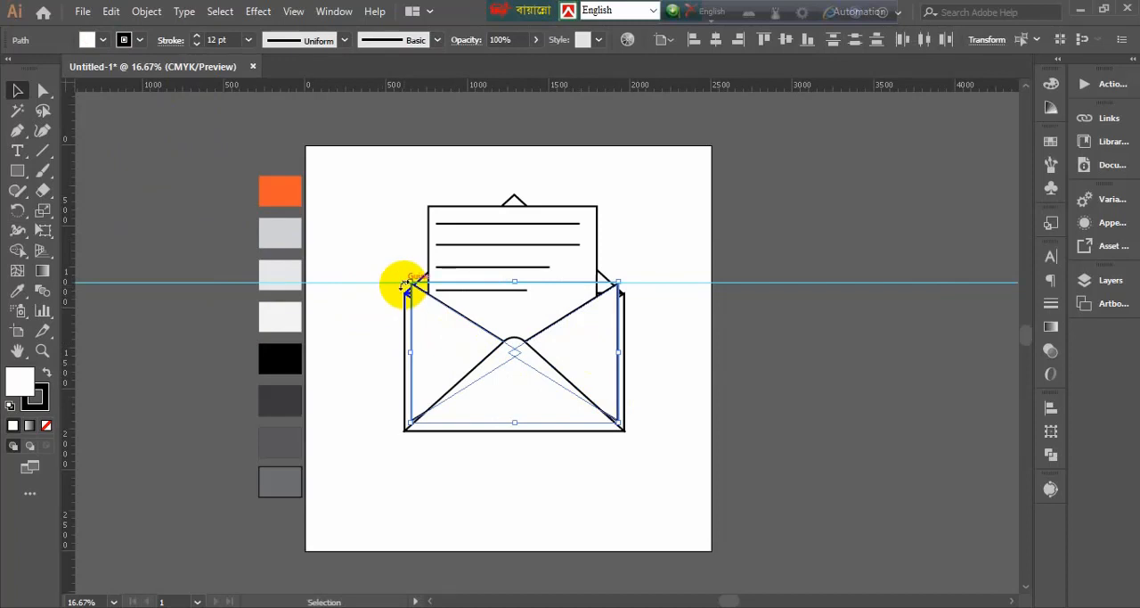
pyautogui.moveTo(405, 283); pyautogui.dragTo(416, 286)
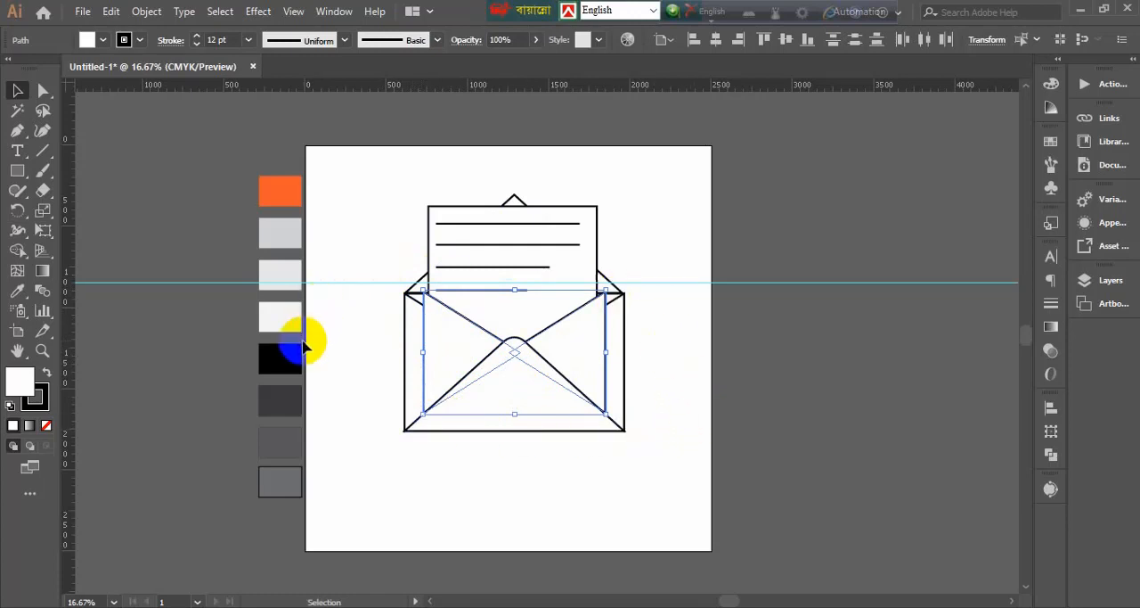
# Apply the light grey third palette square's fill and 1 pt stroke setting to both side flaps with the Eyedropper
pyautogui.click(17, 290)
pyautogui.click(290, 439)
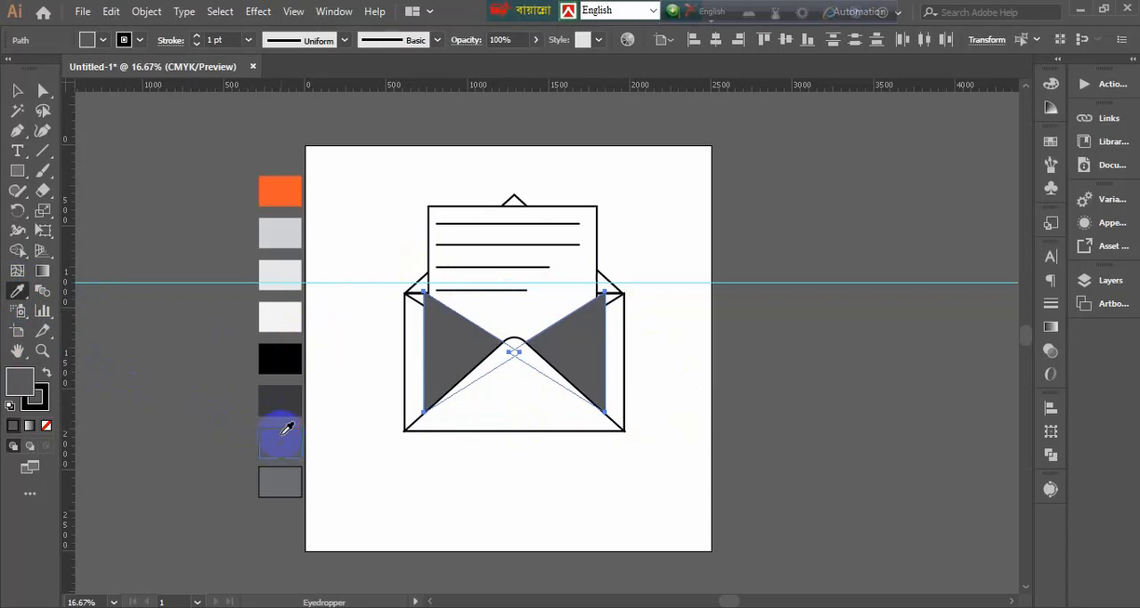
pyautogui.click(285, 402)
pyautogui.click(283, 267)
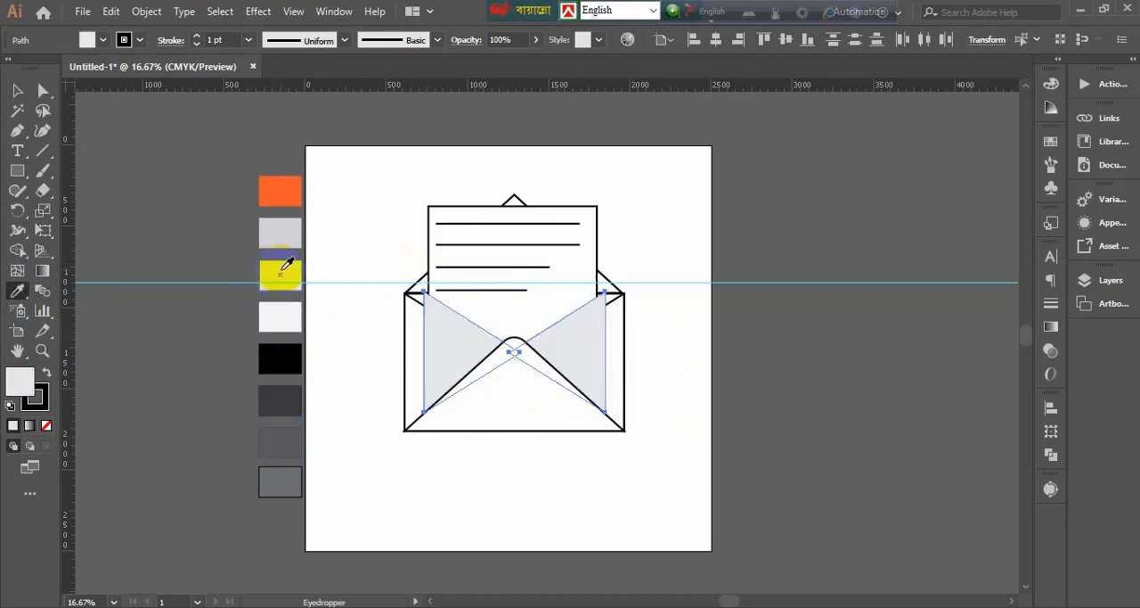
# Fill both side flaps with a medium grey swatch
pyautogui.click(89, 39)
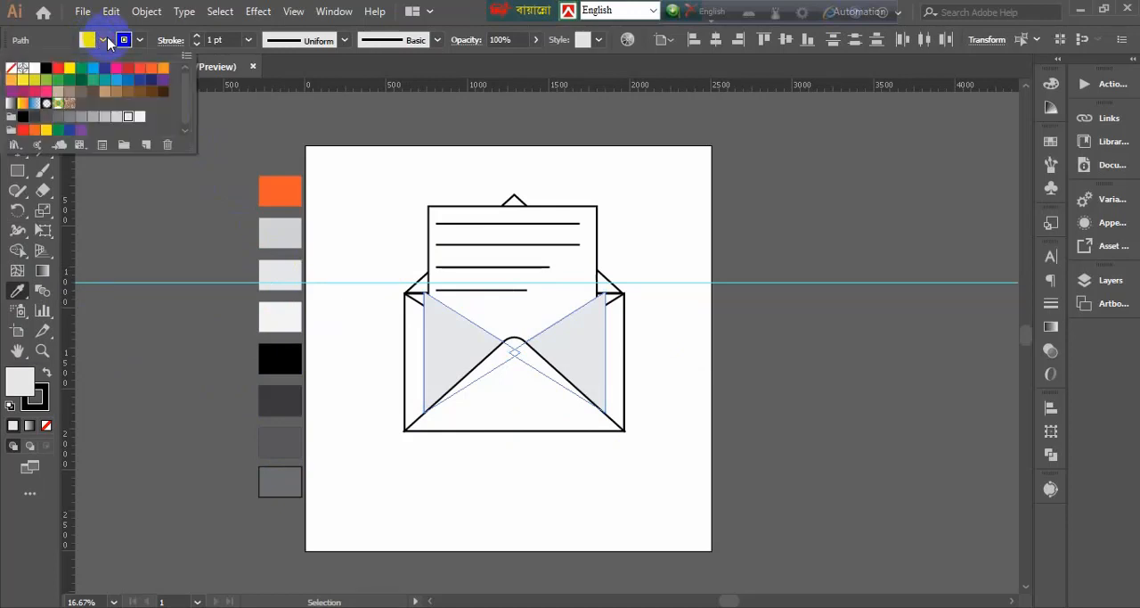
pyautogui.click(105, 117)
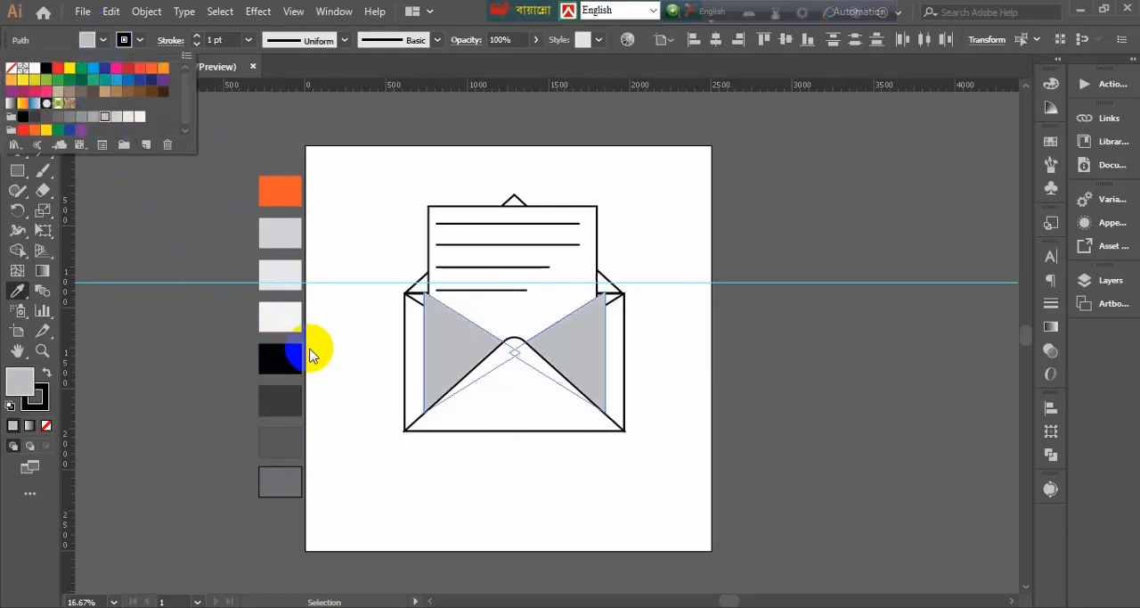
pyautogui.click(286, 318)
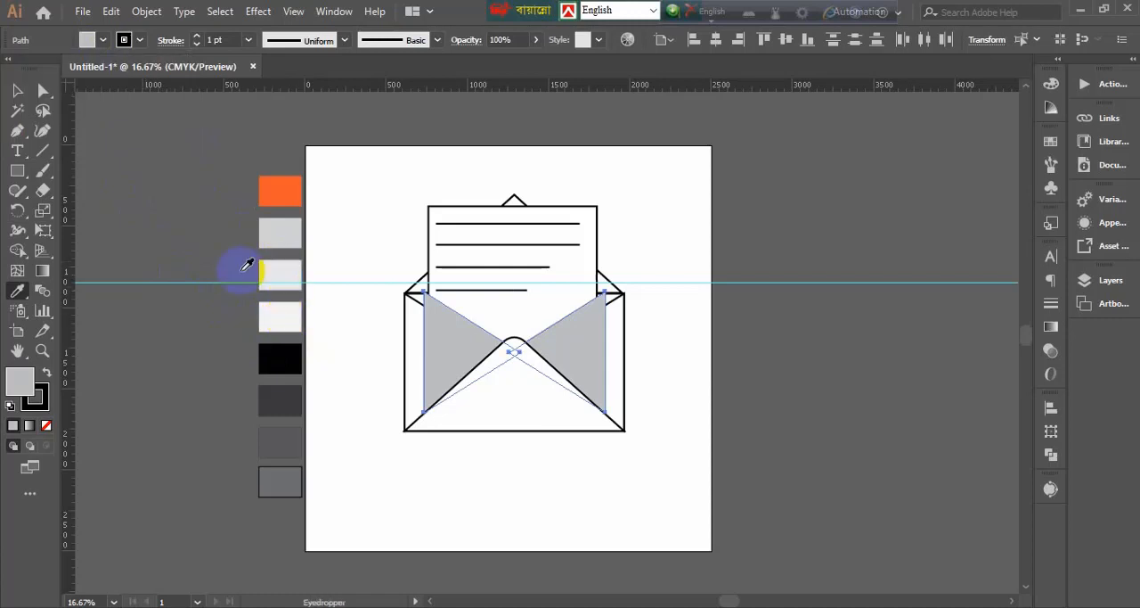
# Apply the side flaps' medium grey fill to the third palette square with the Eyedropper
pyautogui.click(17, 90)
pyautogui.click(260, 272)
pyautogui.click(17, 289)
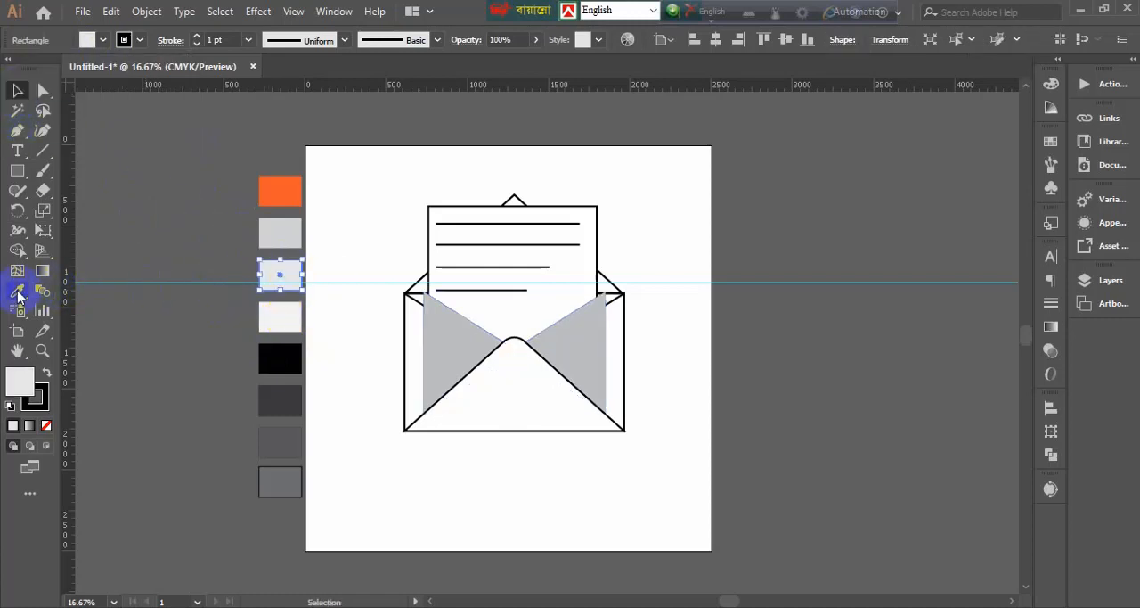
pyautogui.click(443, 343)
pyautogui.click(17, 90)
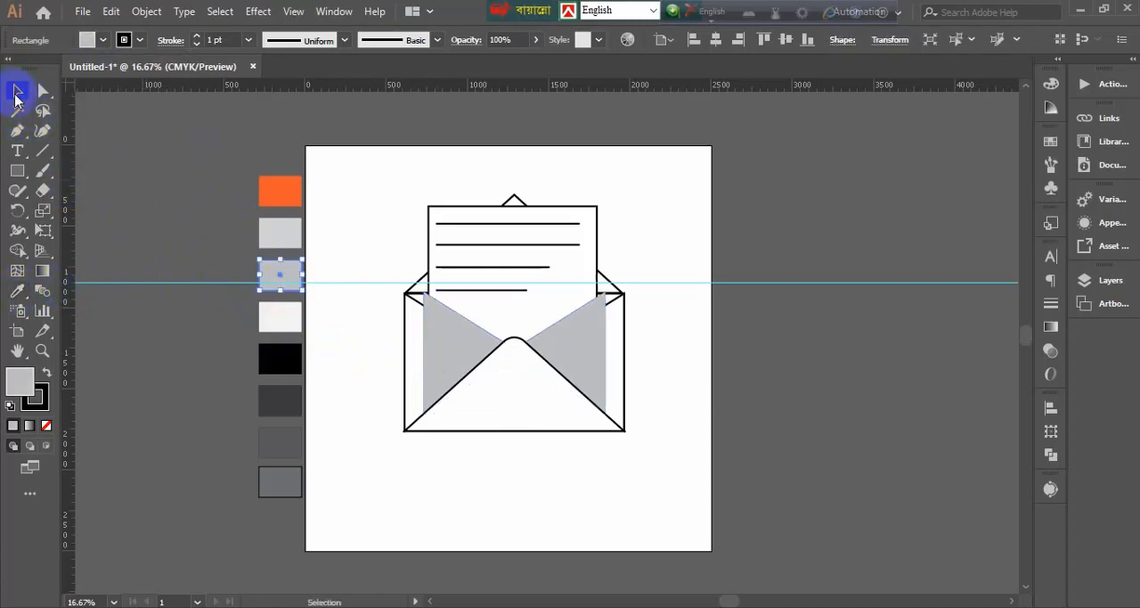
pyautogui.click(737, 431)
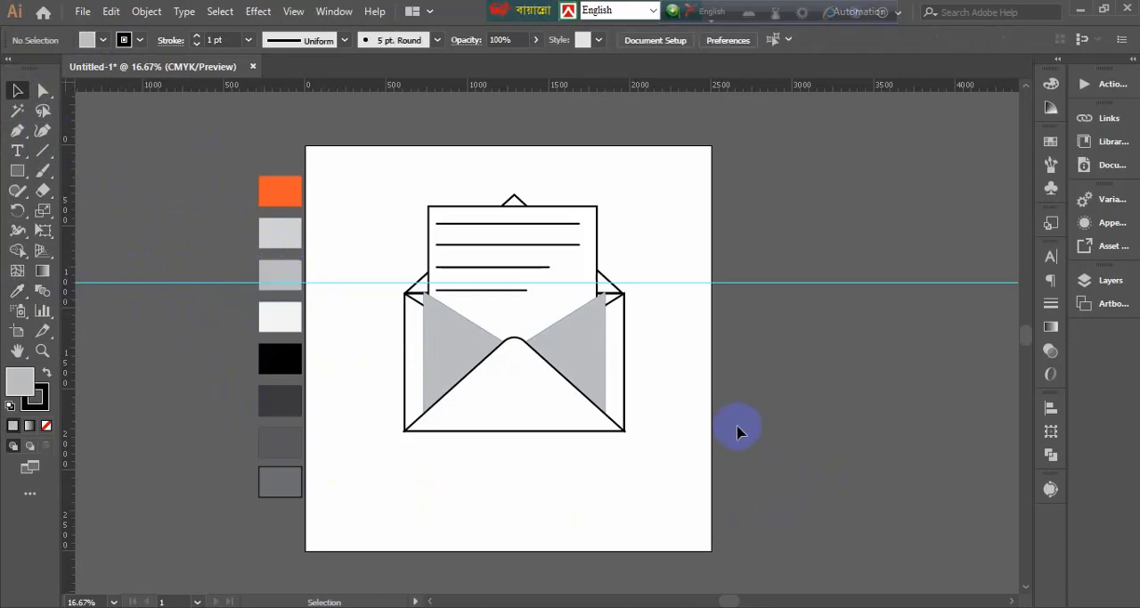
# Bring the two outlined outer side flaps forward, in front of the grey inner side flaps
pyautogui.click(516, 389)
pyautogui.rightClick(512, 425)
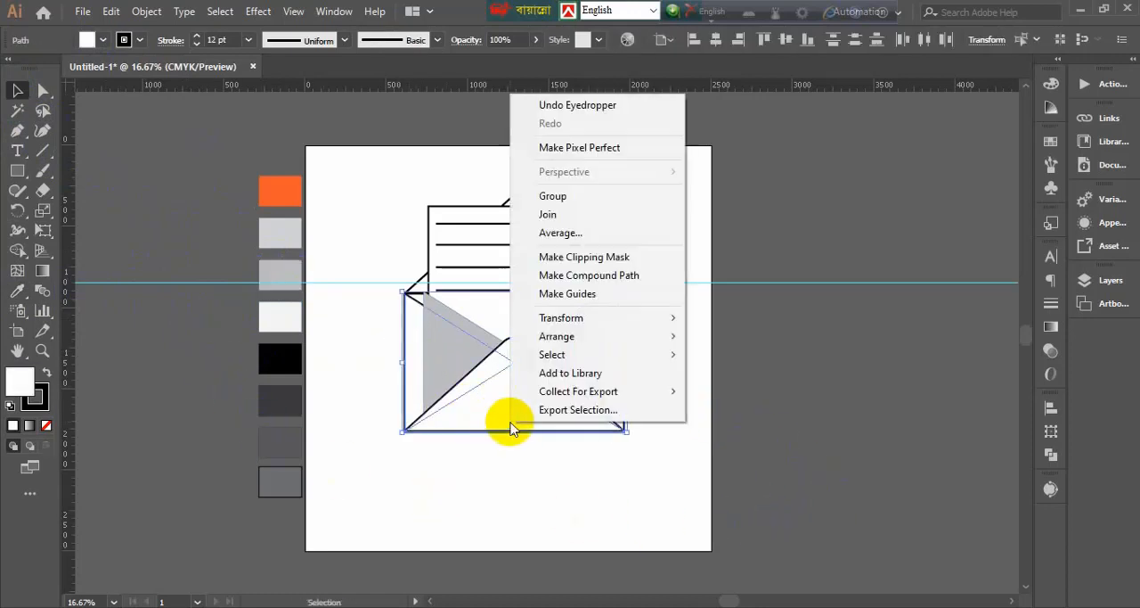
pyautogui.moveTo(606, 336)
pyautogui.click(714, 354)
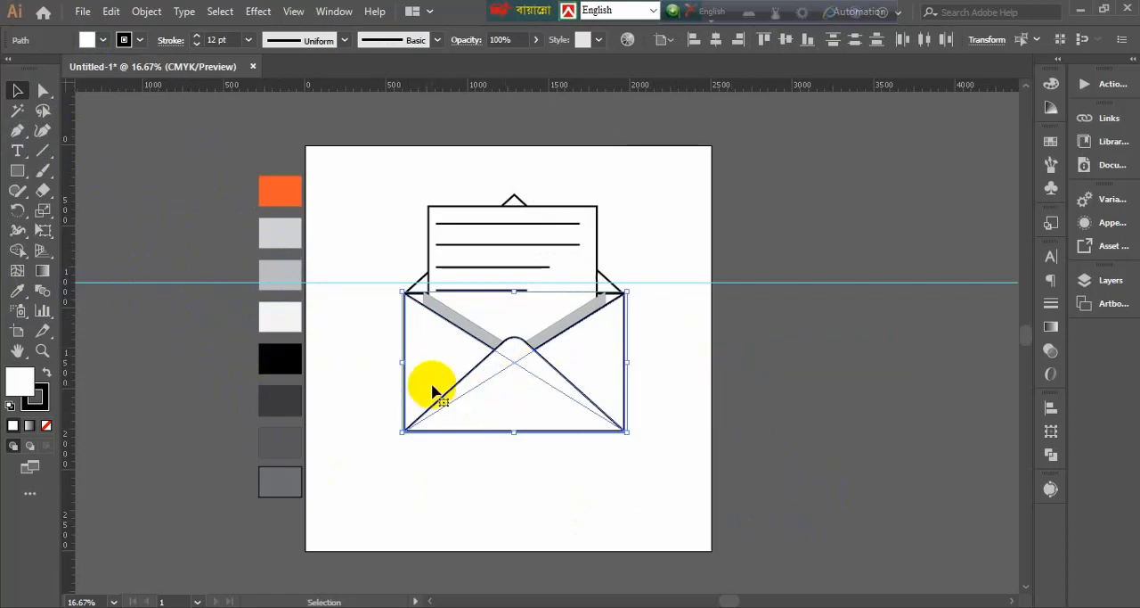
pyautogui.click(392, 463)
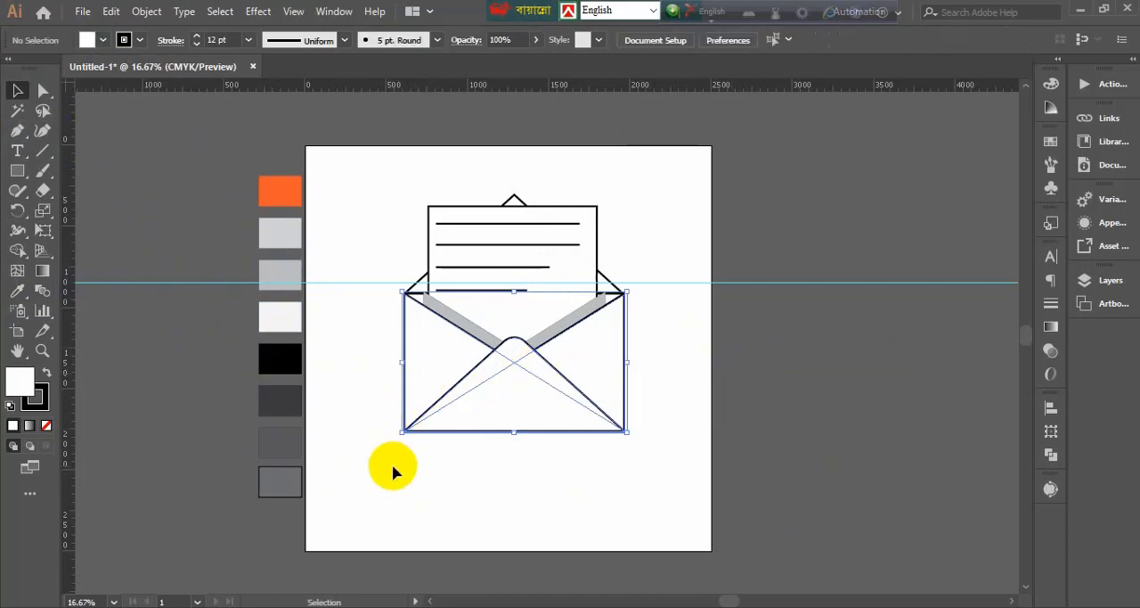
# Apply the third palette square's medium grey fill and 1 pt stroke setting to both inner side flaps with the Eyedropper
pyautogui.click(450, 316)
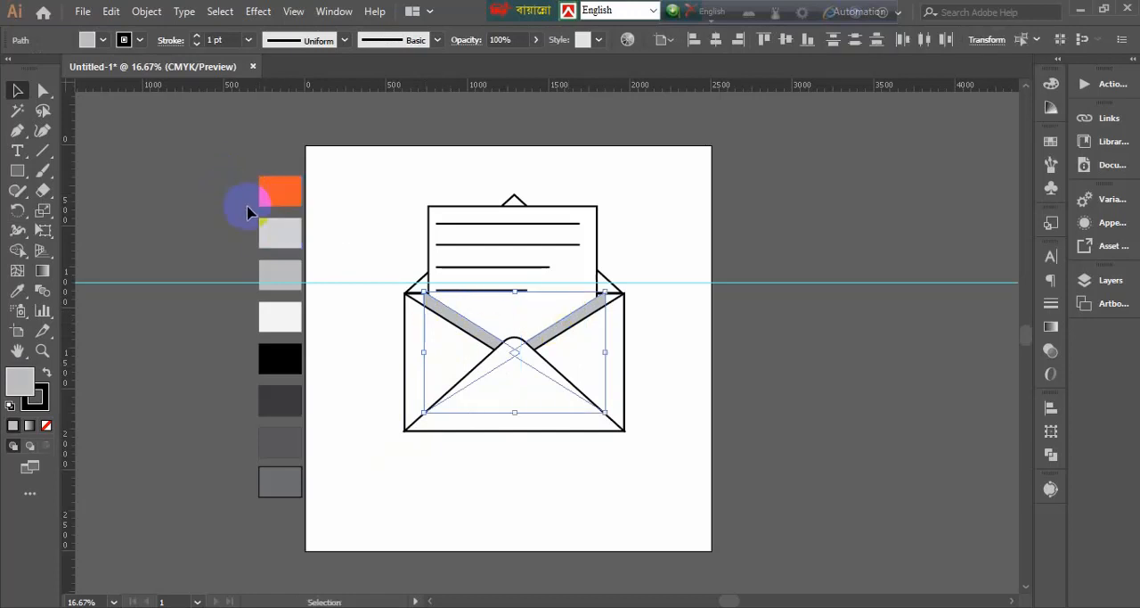
pyautogui.click(17, 290)
pyautogui.click(290, 269)
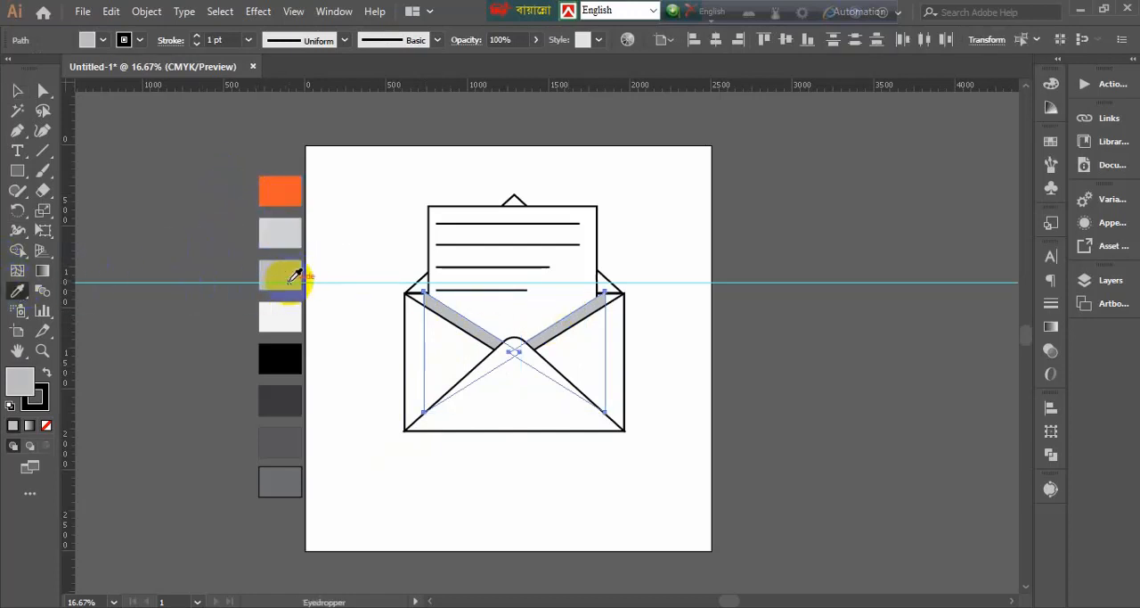
pyautogui.click(17, 90)
pyautogui.click(154, 250)
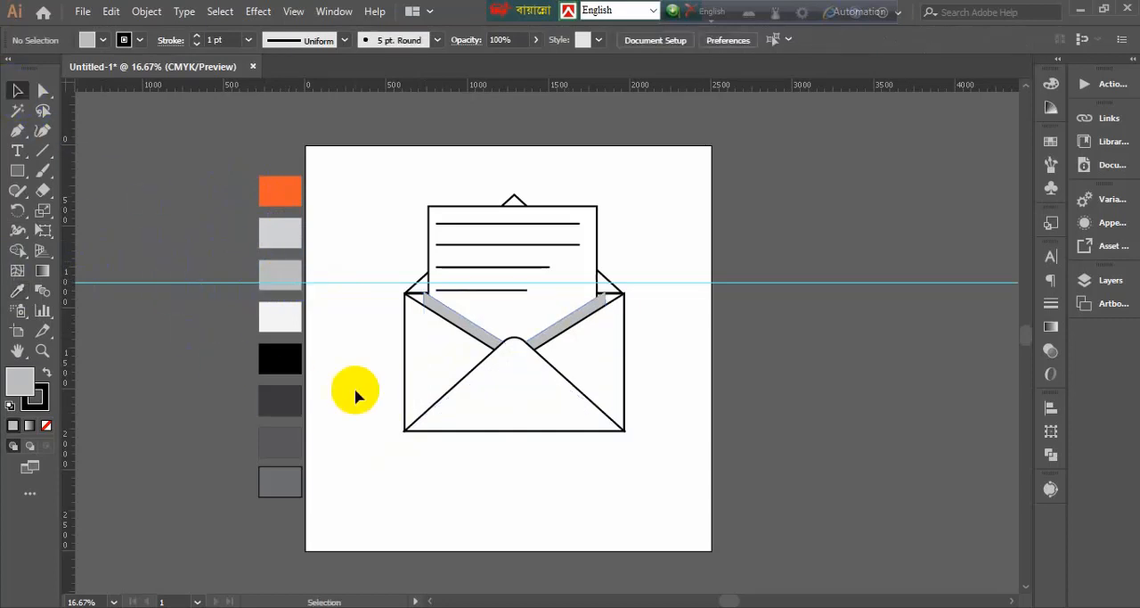
# Apply the light grey second palette square's fill and 1 pt stroke setting to both outer side flaps
pyautogui.click(555, 372)
pyautogui.click(25, 292)
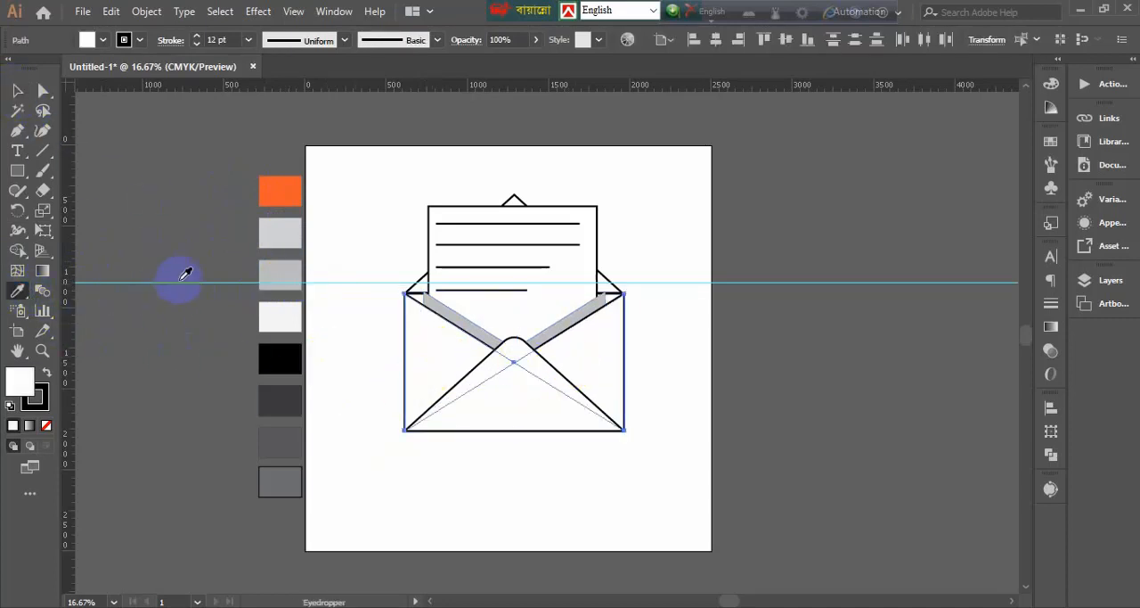
pyautogui.click(281, 232)
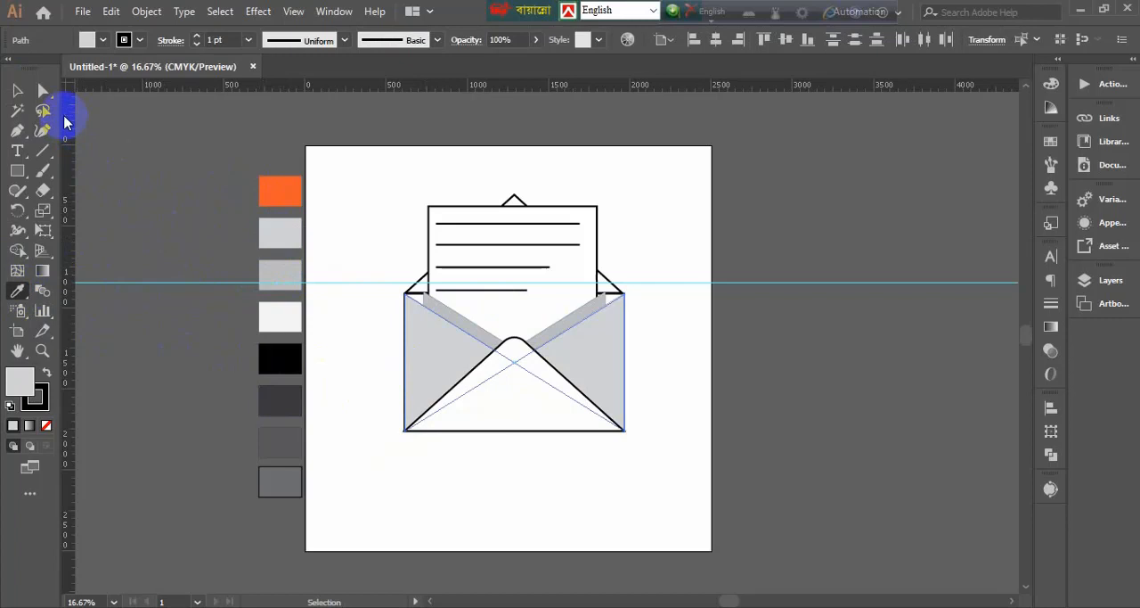
pyautogui.click(17, 90)
pyautogui.click(222, 229)
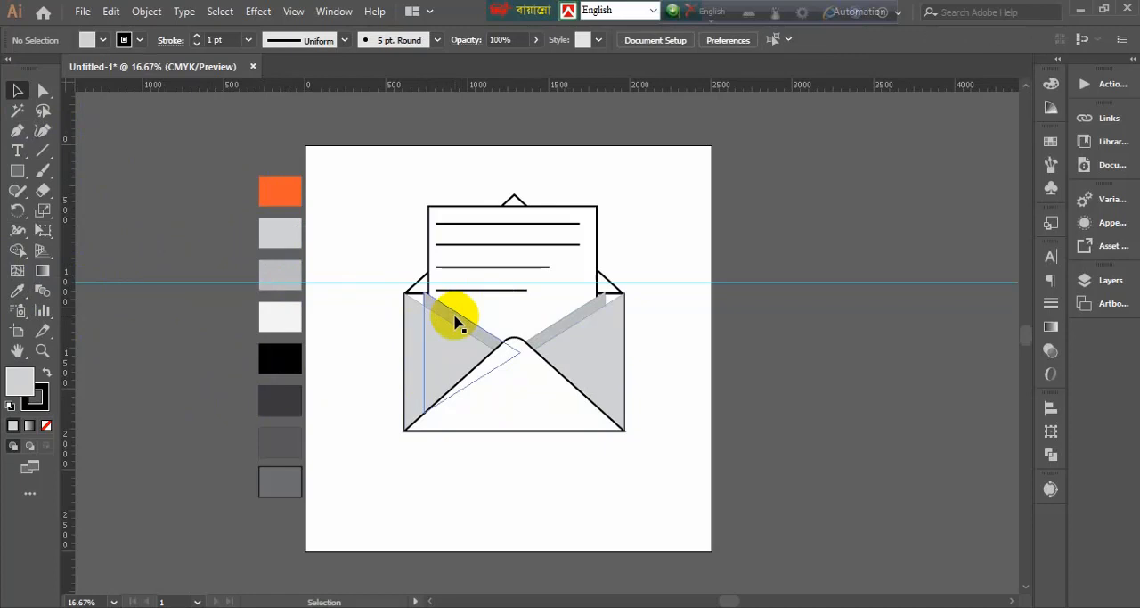
# Recolour both outer side flaps with the medium grey of the third palette square using the Eyedropper
pyautogui.click(455, 323)
pyautogui.press('i')
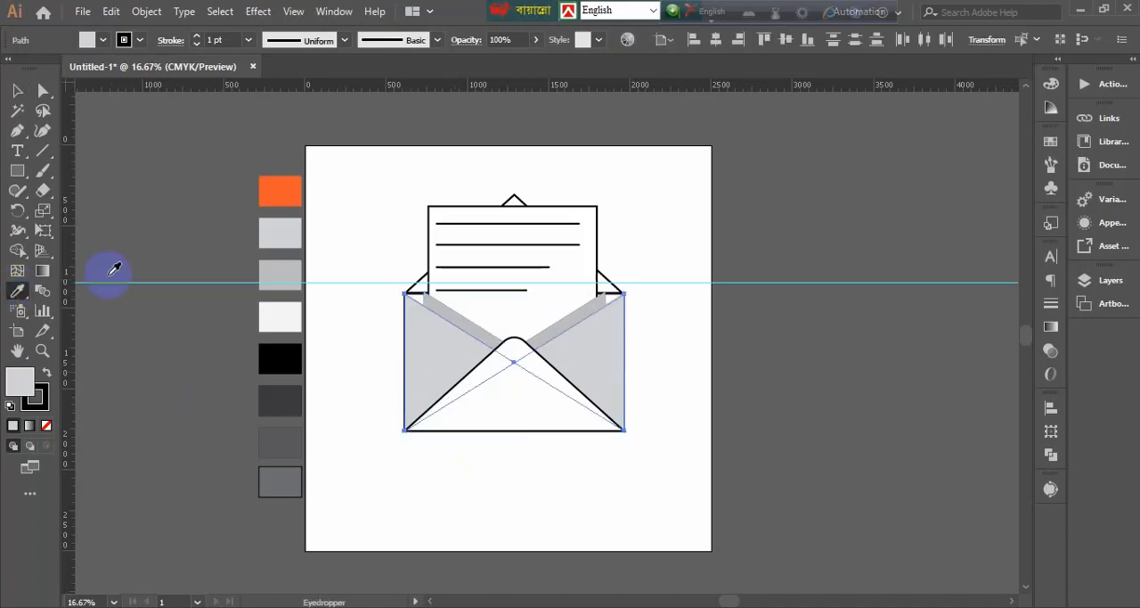
pyautogui.click(288, 269)
pyautogui.click(12, 95)
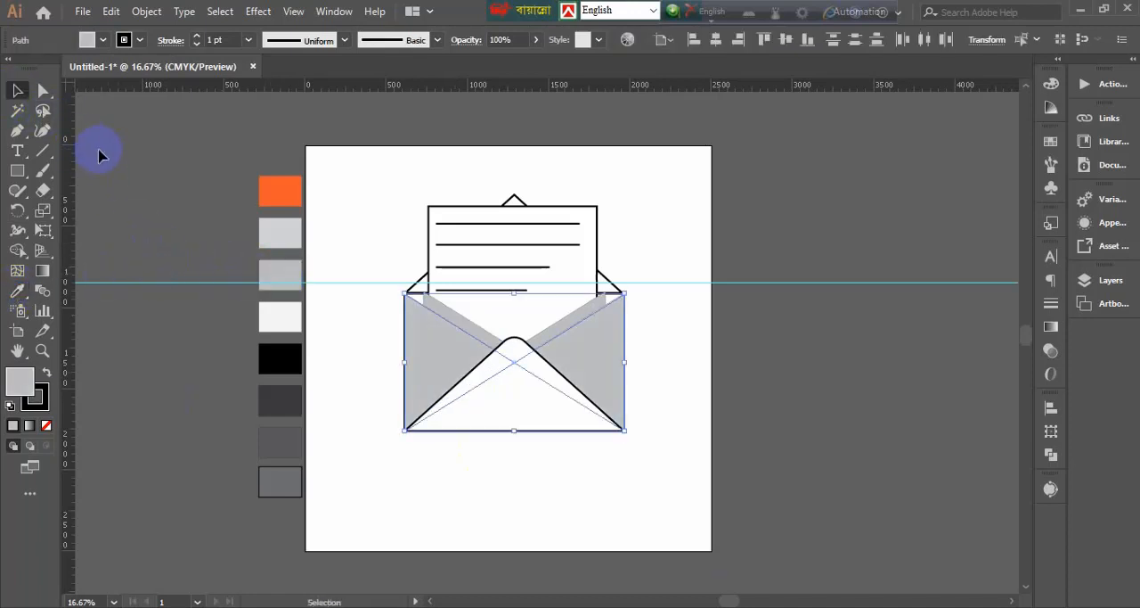
pyautogui.click(663, 264)
# Apply the black palette square's fill and 1 pt stroke setting to the triangular back flap behind the letter
pyautogui.click(606, 294)
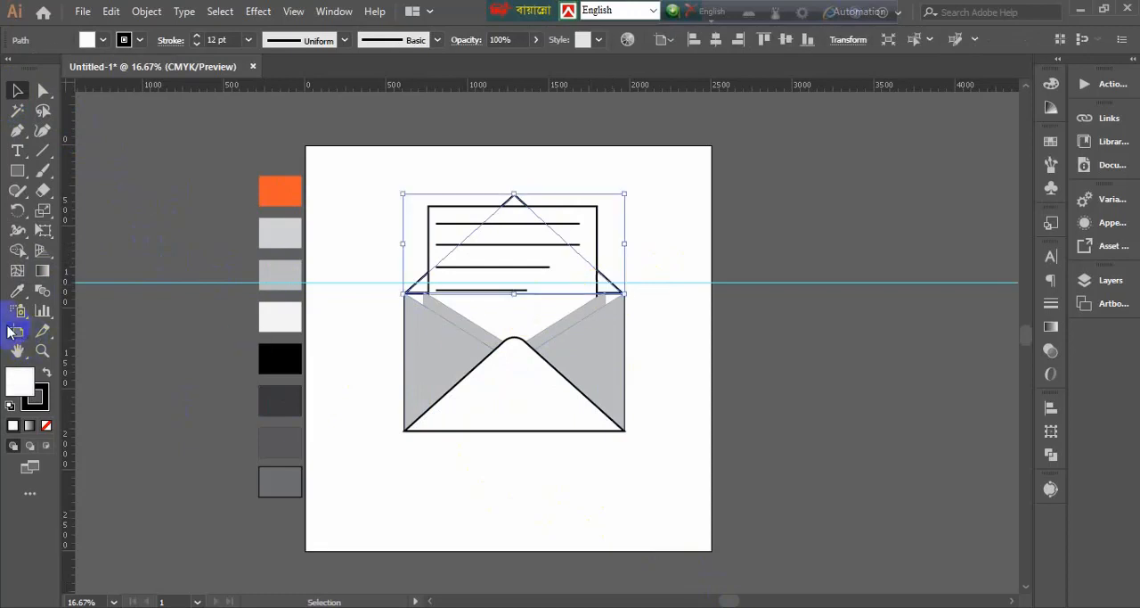
pyautogui.click(17, 291)
pyautogui.click(17, 90)
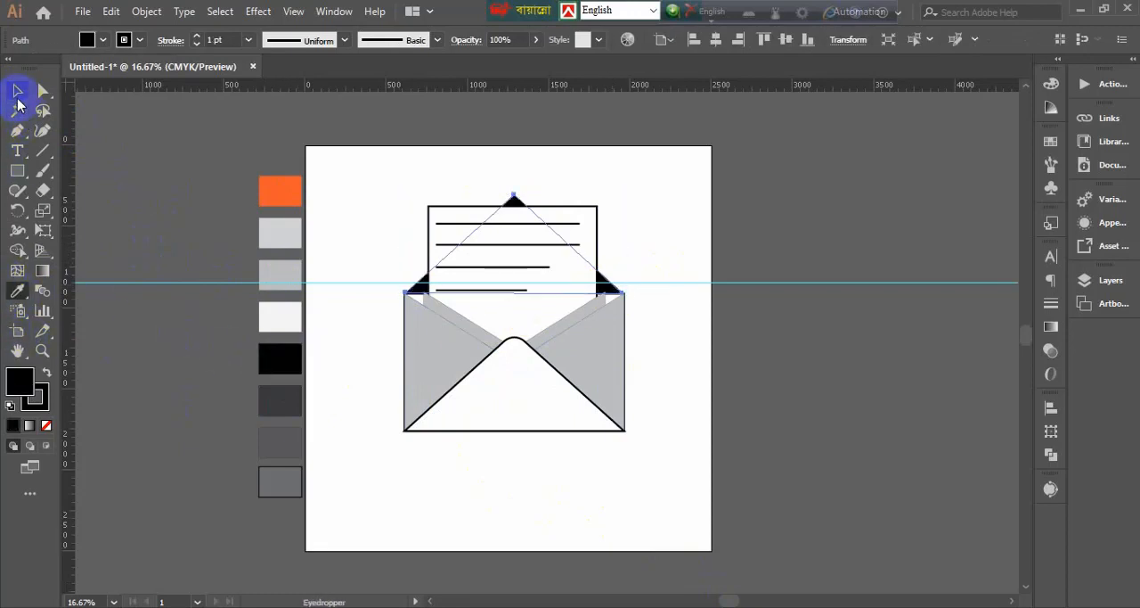
pyautogui.click(171, 160)
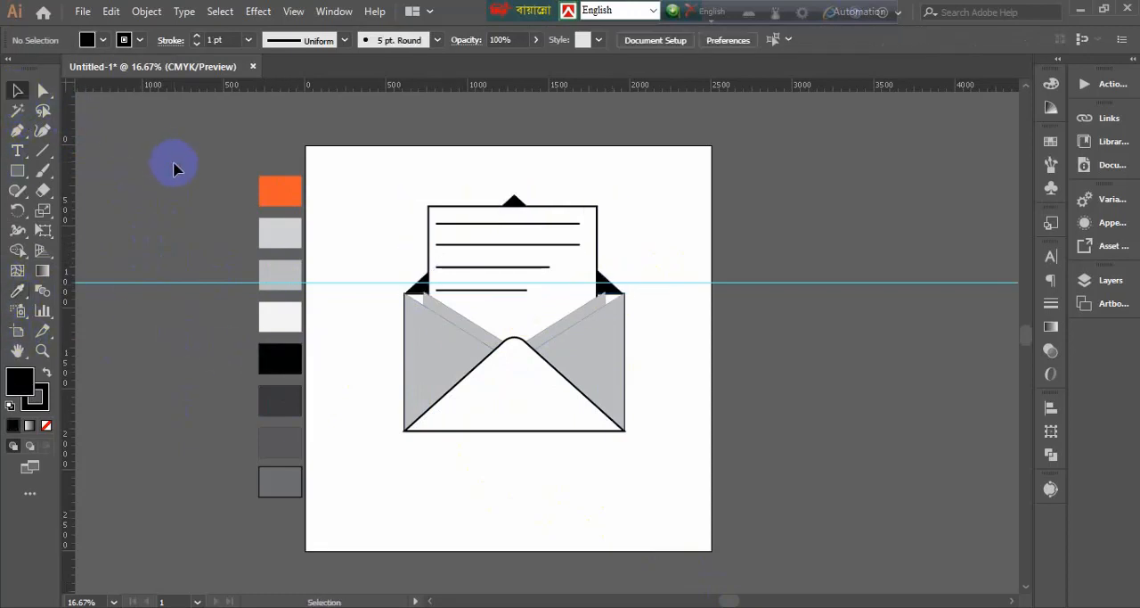
# Shrink the lined letter group in width and height and shift it to the envelope's horizontal centre
pyautogui.click(581, 234)
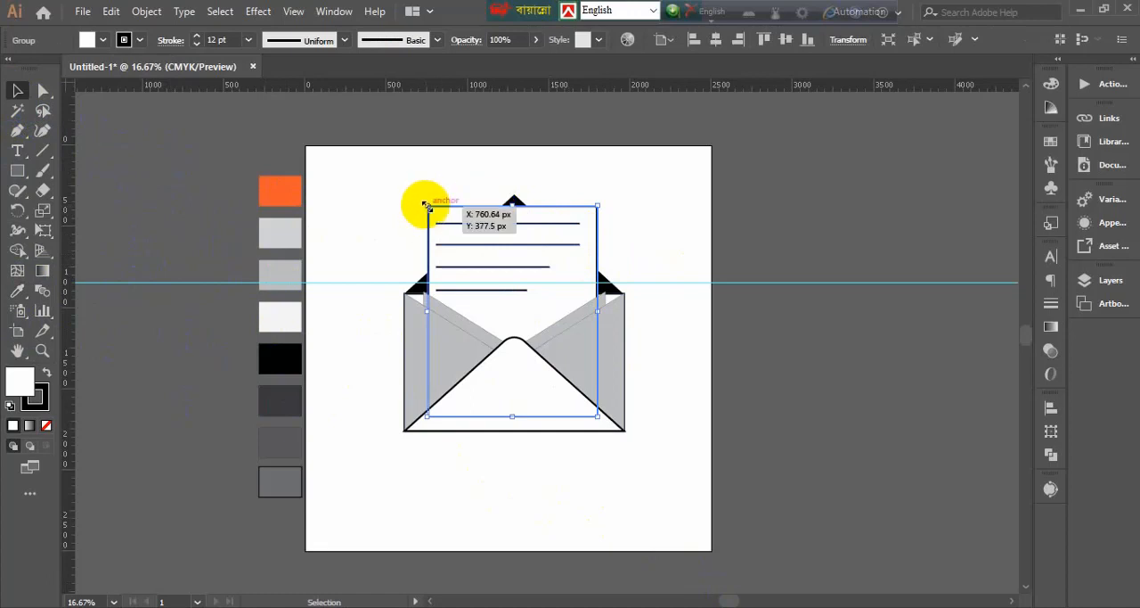
pyautogui.moveTo(425, 205); pyautogui.dragTo(442, 206)
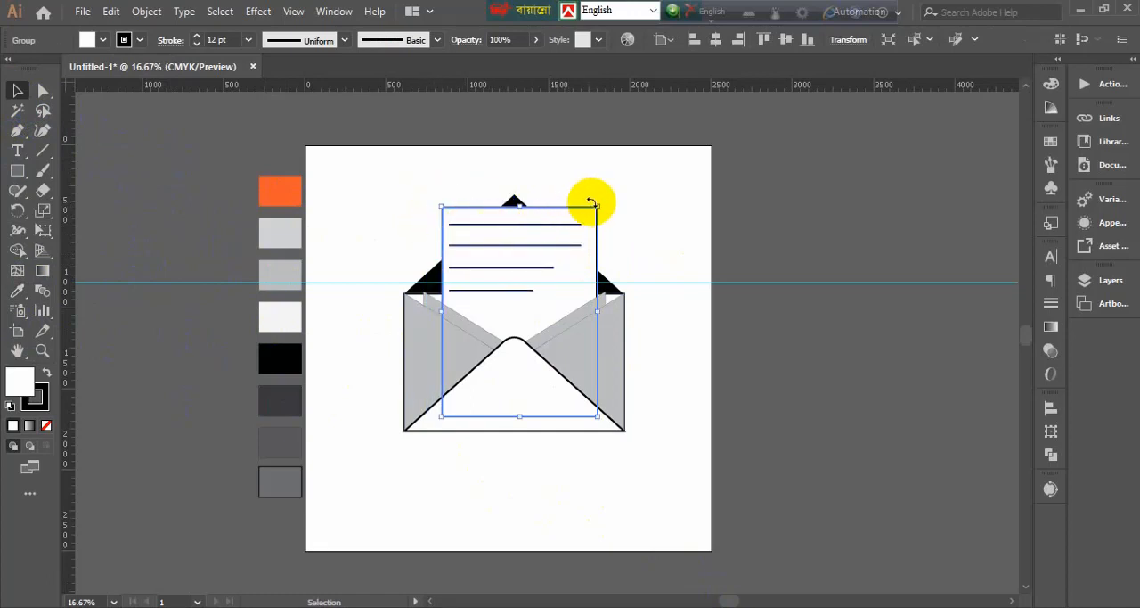
pyautogui.moveTo(595, 206); pyautogui.dragTo(509, 231)
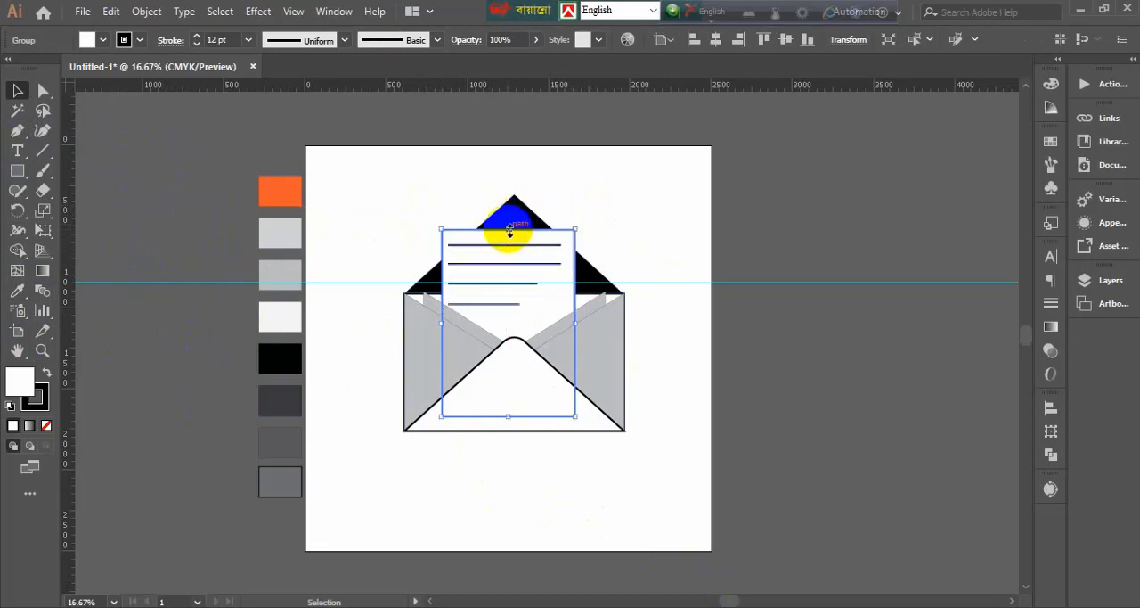
pyautogui.click(638, 245)
pyautogui.moveTo(524, 309); pyautogui.dragTo(530, 312)
# Apply the last palette square's dark grey fill and 7 pt stroke setting to both inner side flaps with the Eyedropper
pyautogui.click(440, 313)
pyautogui.keyDown('shift'); pyautogui.click(579, 323); pyautogui.keyUp('shift')
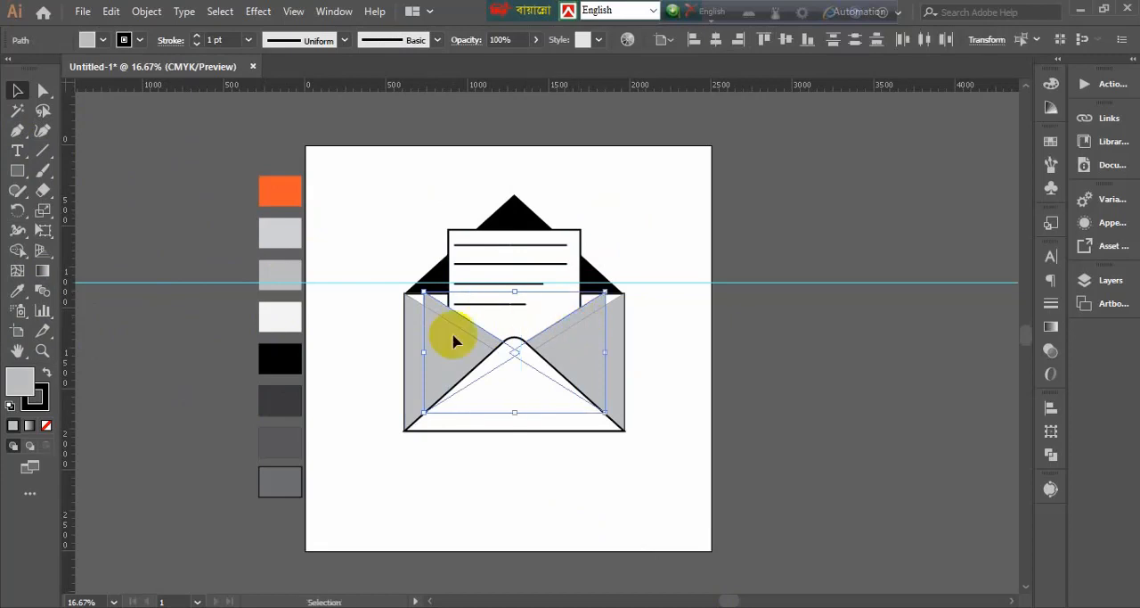
pyautogui.click(18, 292)
pyautogui.click(287, 439)
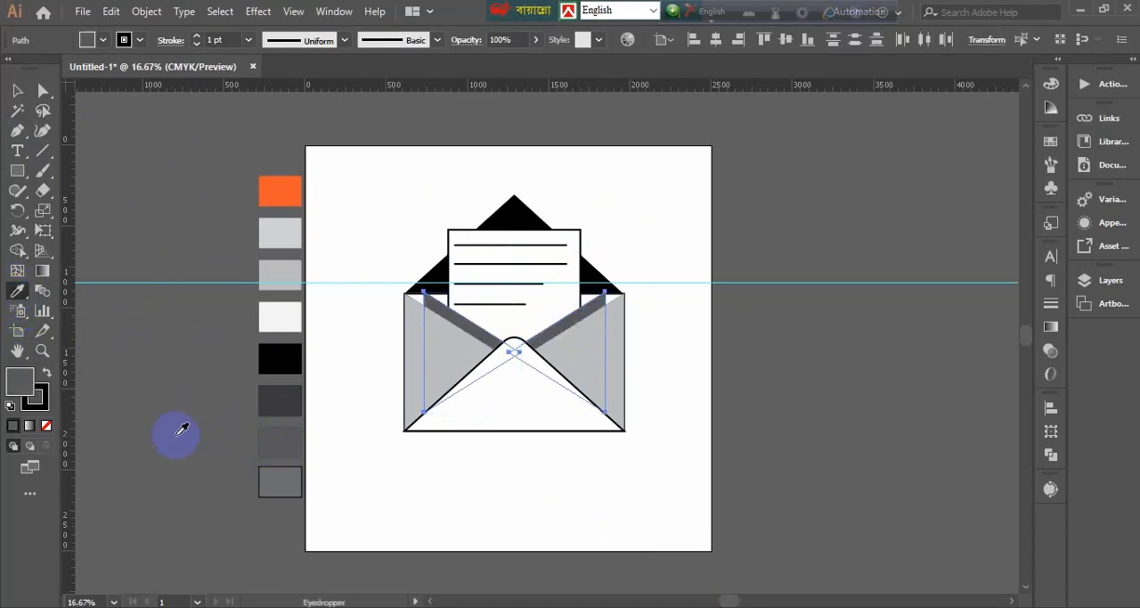
pyautogui.click(279, 473)
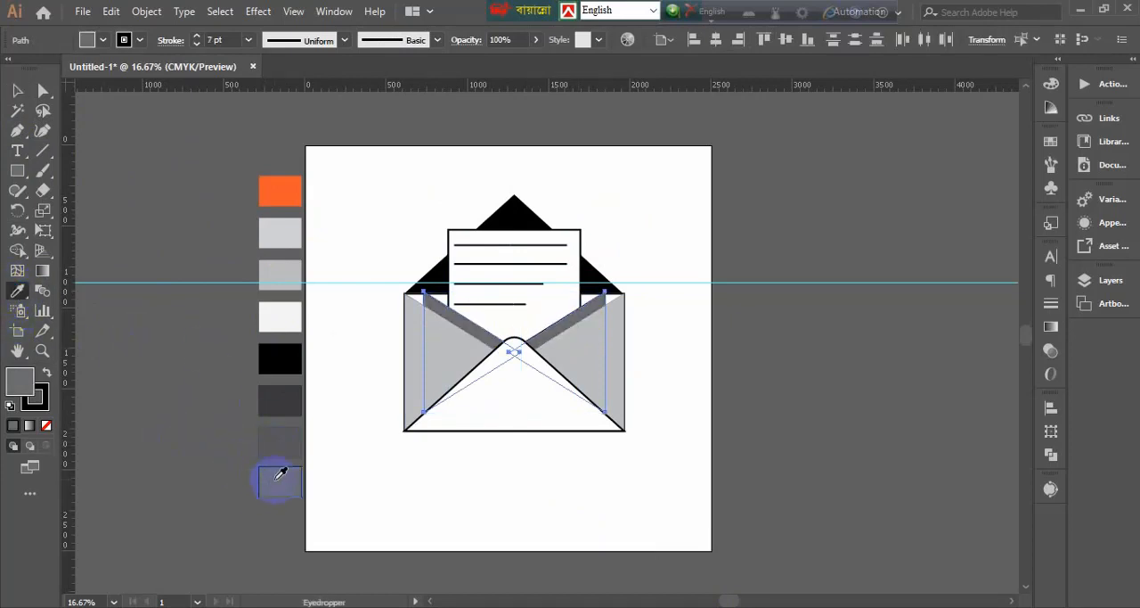
pyautogui.press('v')
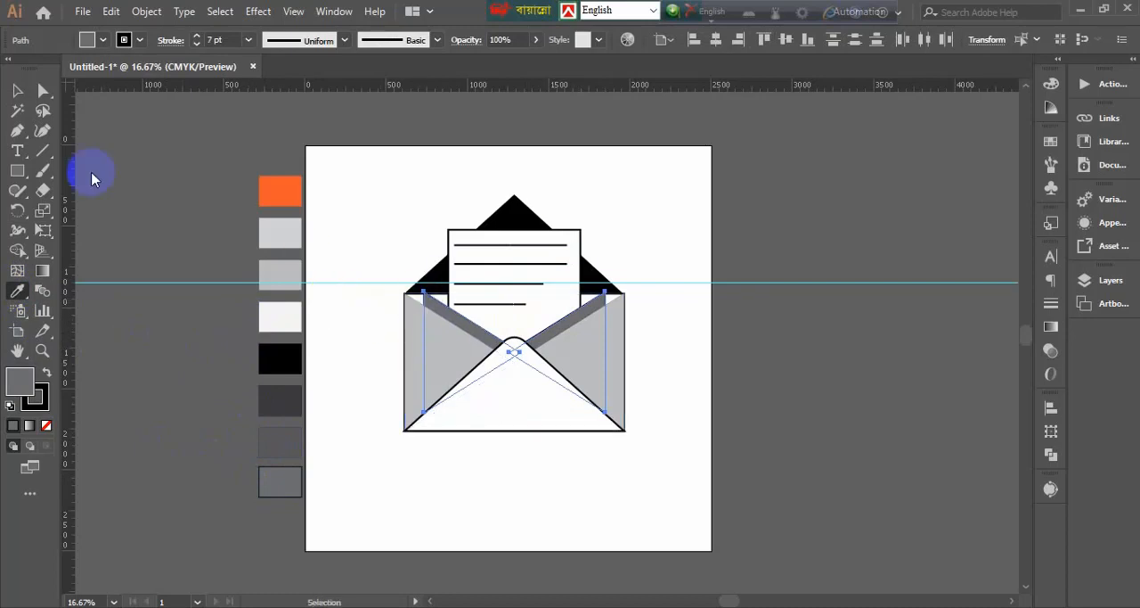
pyautogui.click(17, 90)
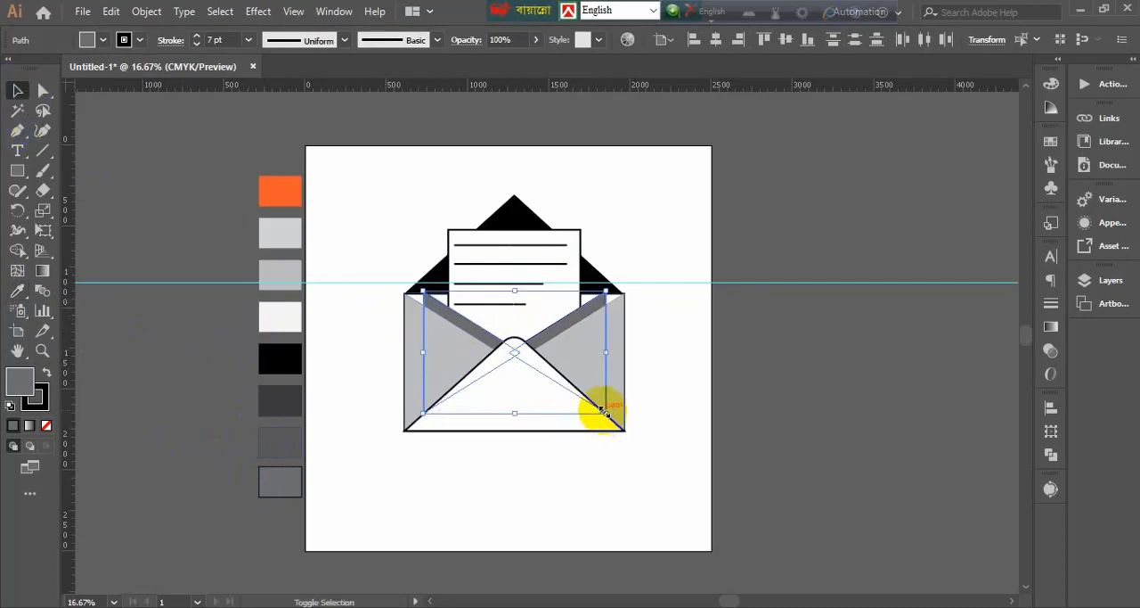
# Scale both inner side flaps up slightly about their common centre and nudge them down to leave thin dark strips along the outer flaps' edges
pyautogui.moveTo(603, 410); pyautogui.dragTo(615, 420)
pyautogui.moveTo(522, 401); pyautogui.dragTo(526, 412)
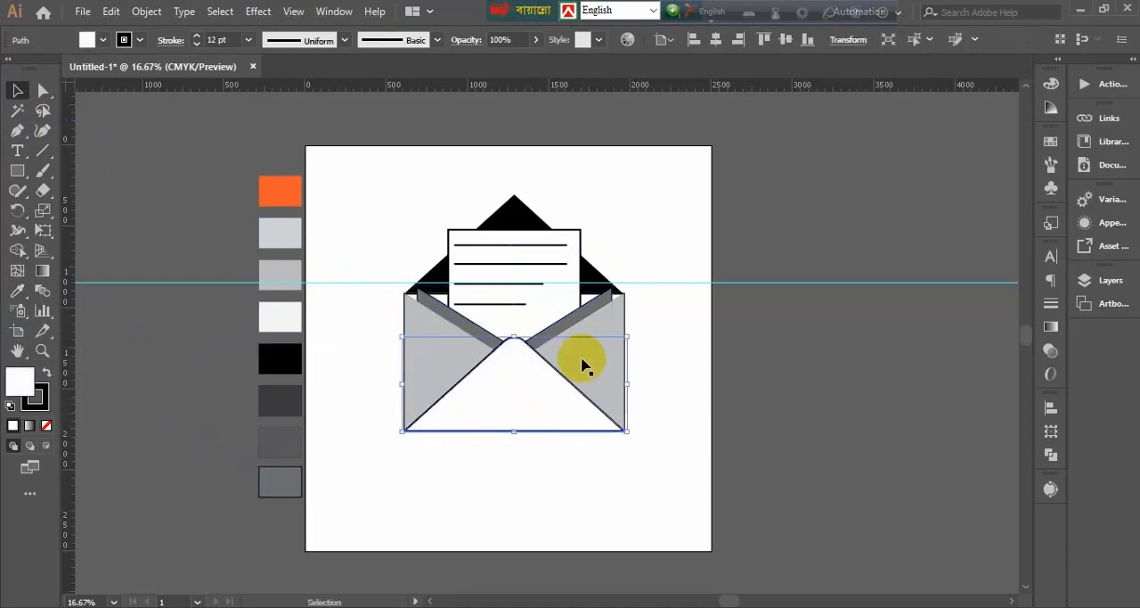
pyautogui.click(565, 323)
pyautogui.keyDown('shift'); pyautogui.click(467, 325); pyautogui.keyUp('shift')
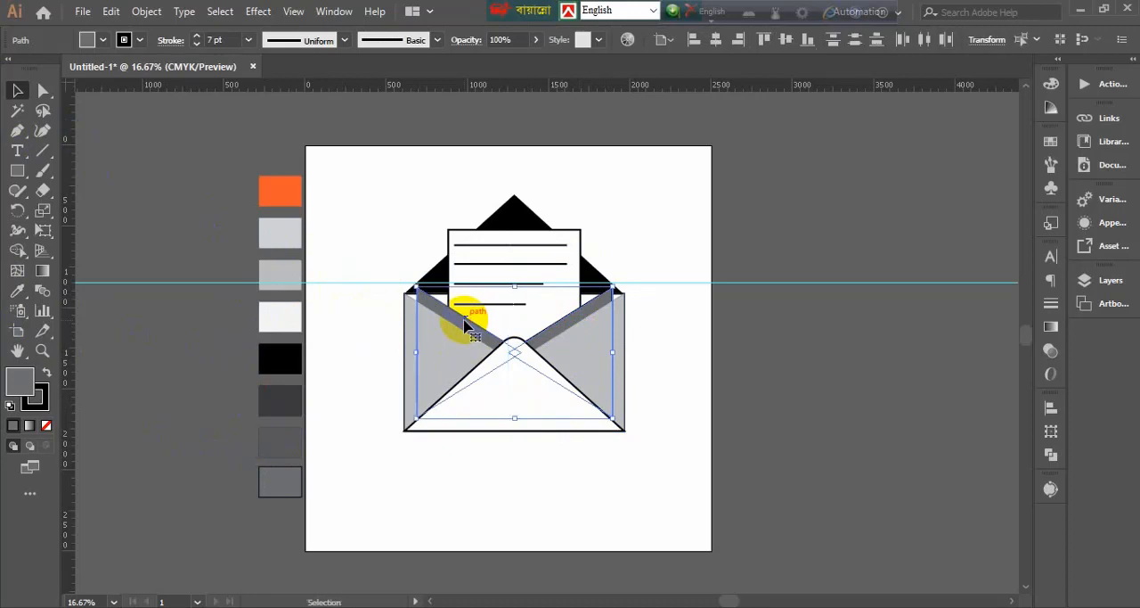
pyautogui.press('Down')
pyautogui.press('Down')
pyautogui.press('Down')
pyautogui.press('Down')
pyautogui.press('Down')
pyautogui.press('Down')
pyautogui.press('Down')
pyautogui.press('Down')
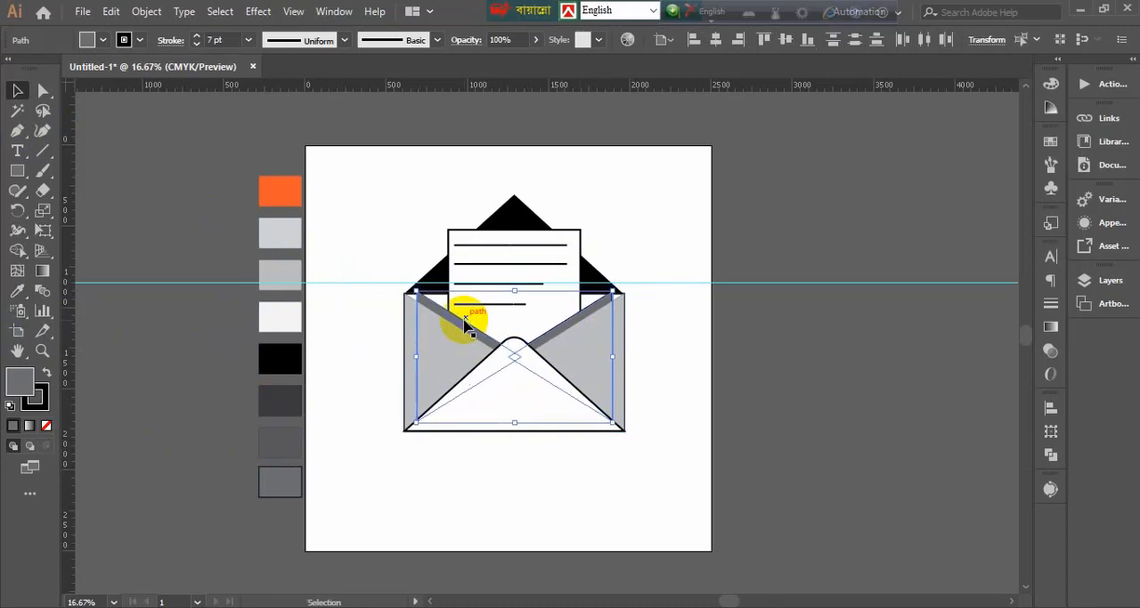
pyautogui.press('Down')
pyautogui.press('Down')
pyautogui.press('Down')
pyautogui.press('Down')
pyautogui.press('Down')
pyautogui.press('Down')
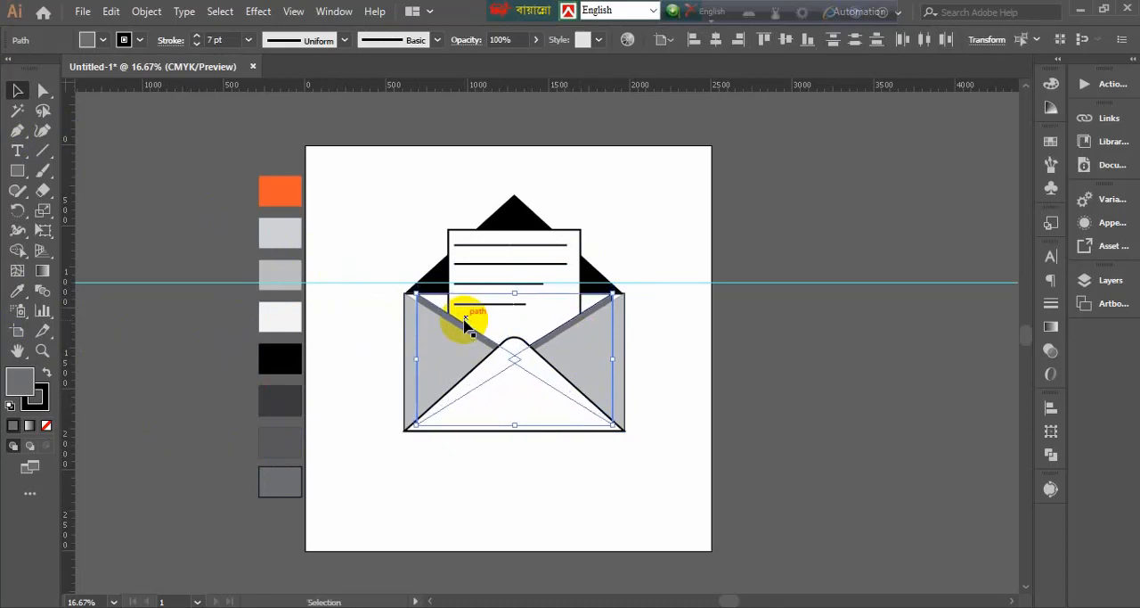
pyautogui.click(804, 399)
pyautogui.scroll(-1, 551, 537)
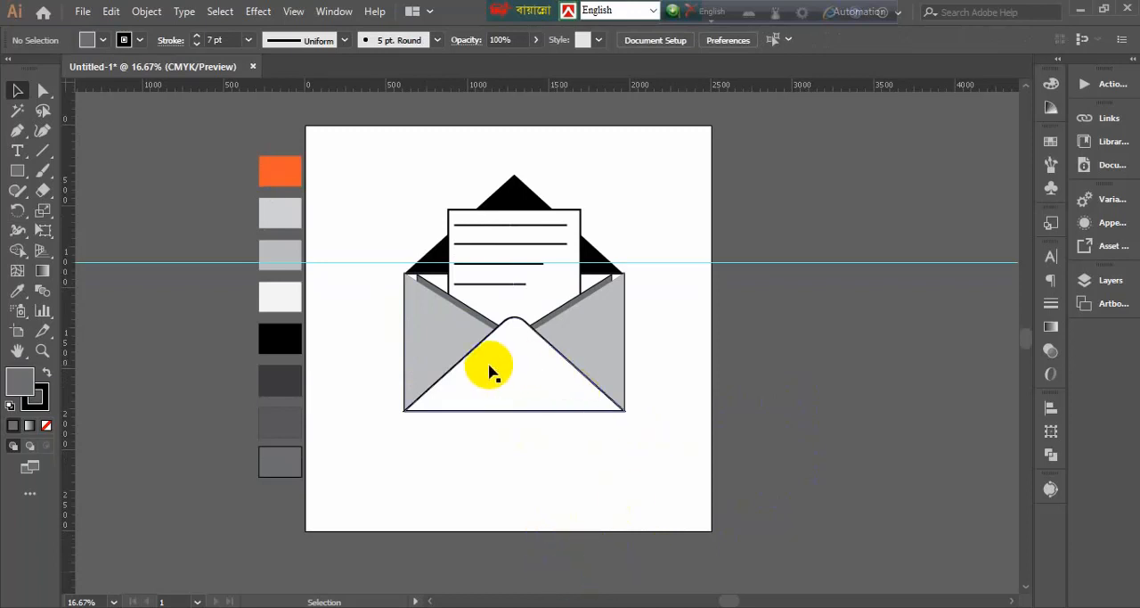
pyautogui.click(432, 359)
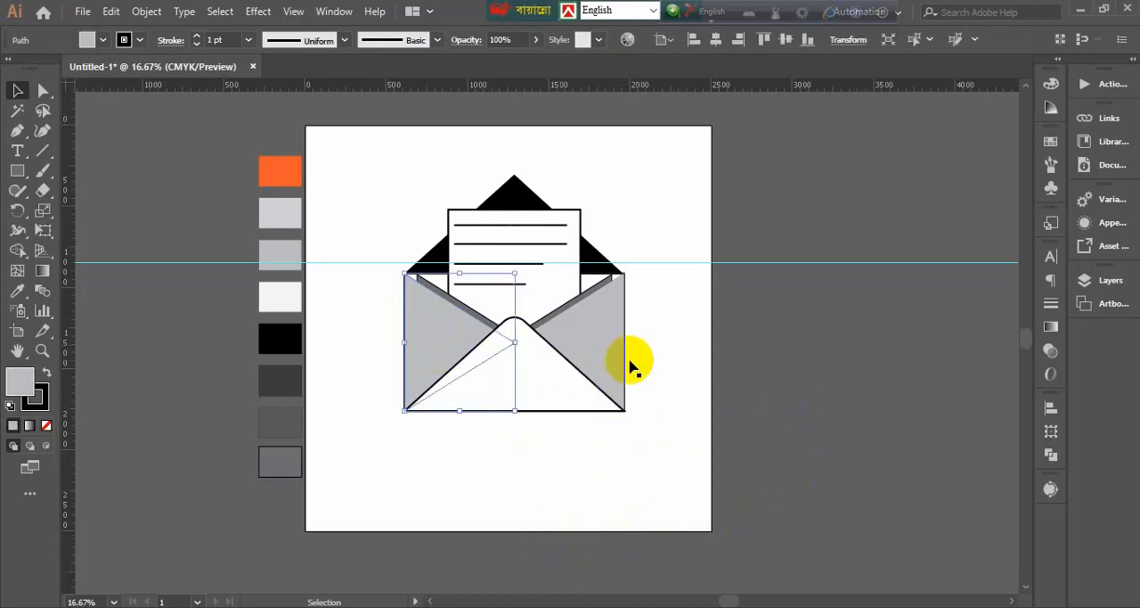
pyautogui.click(648, 493)
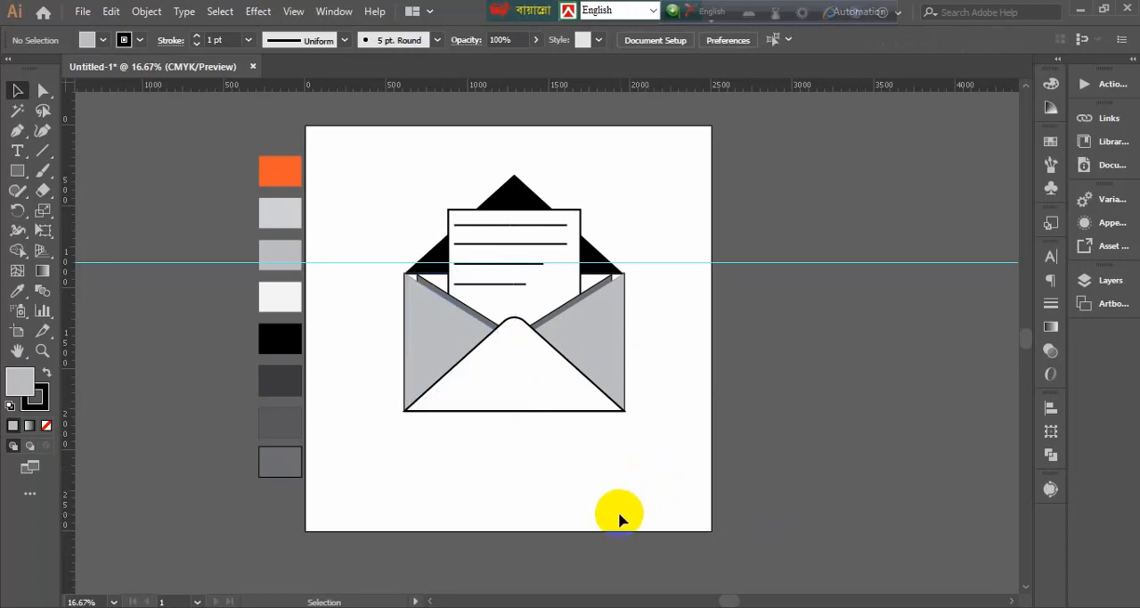
# Apply the black palette square's fill and 1 pt stroke setting to the envelope's body rectangle with the Eyedropper
pyautogui.click(591, 281)
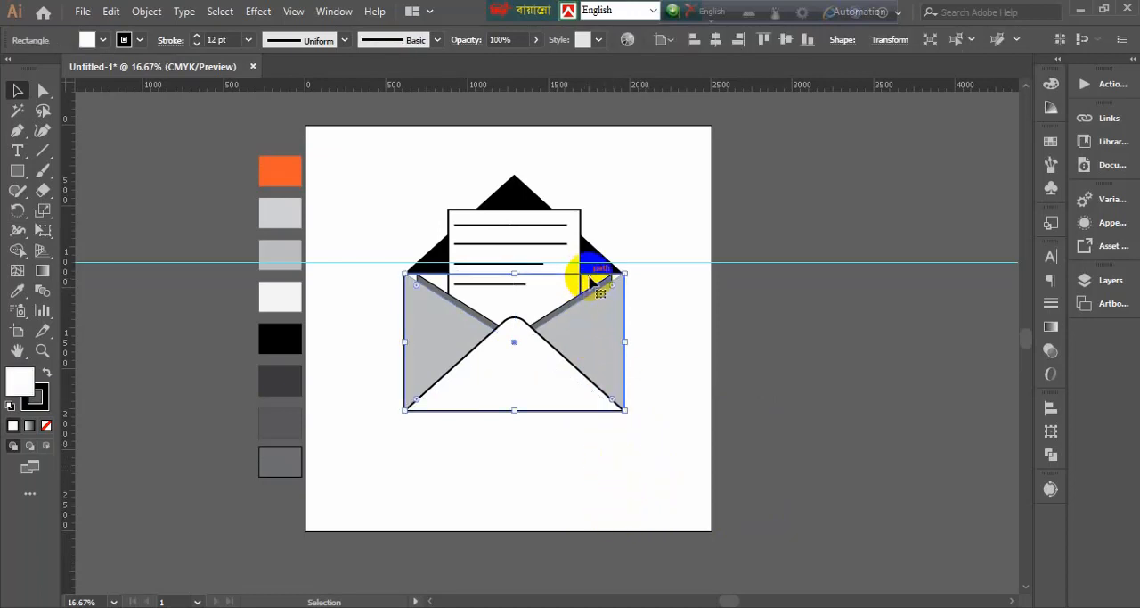
pyautogui.click(17, 290)
pyautogui.click(303, 333)
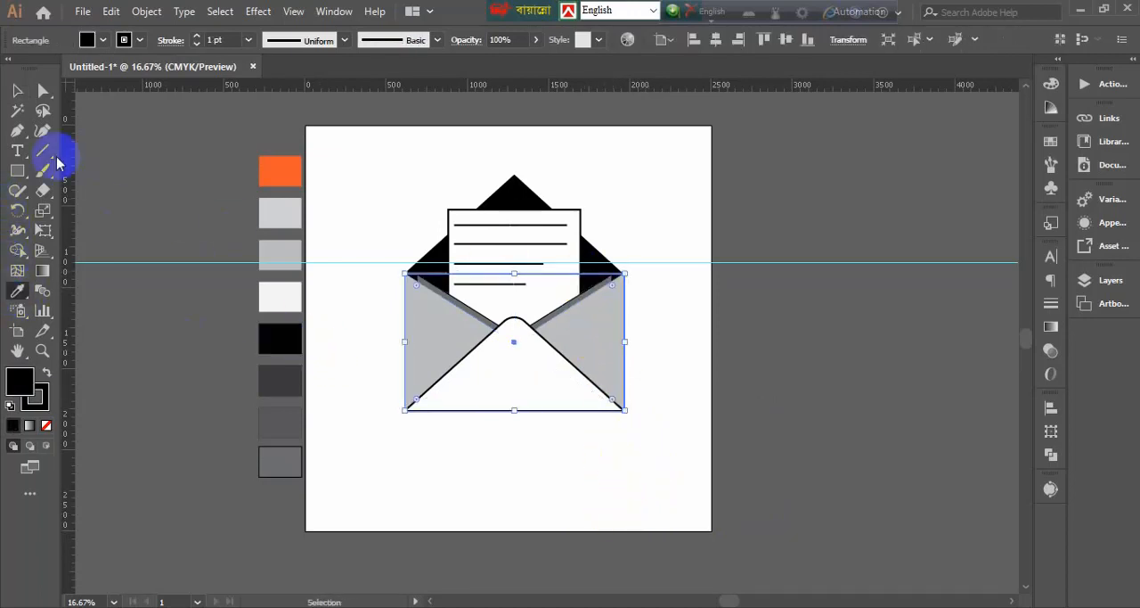
pyautogui.click(17, 90)
pyautogui.click(119, 147)
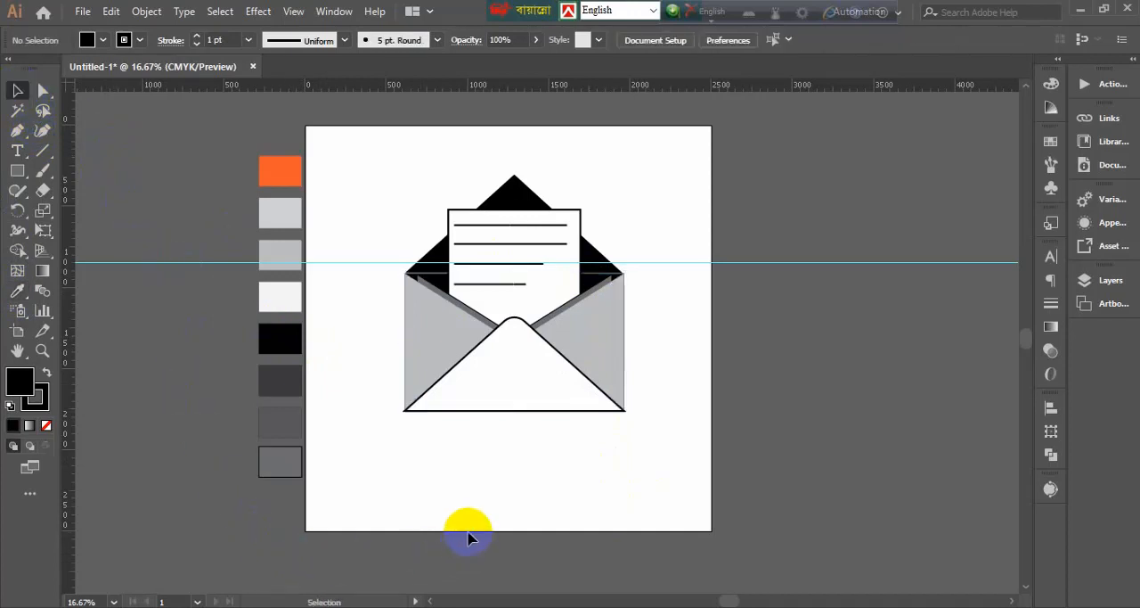
# Remove the stroke from both inner side flaps and lower their opacity to 60%
pyautogui.click(473, 314)
pyautogui.keyDown('shift'); pyautogui.click(569, 305); pyautogui.keyUp('shift')
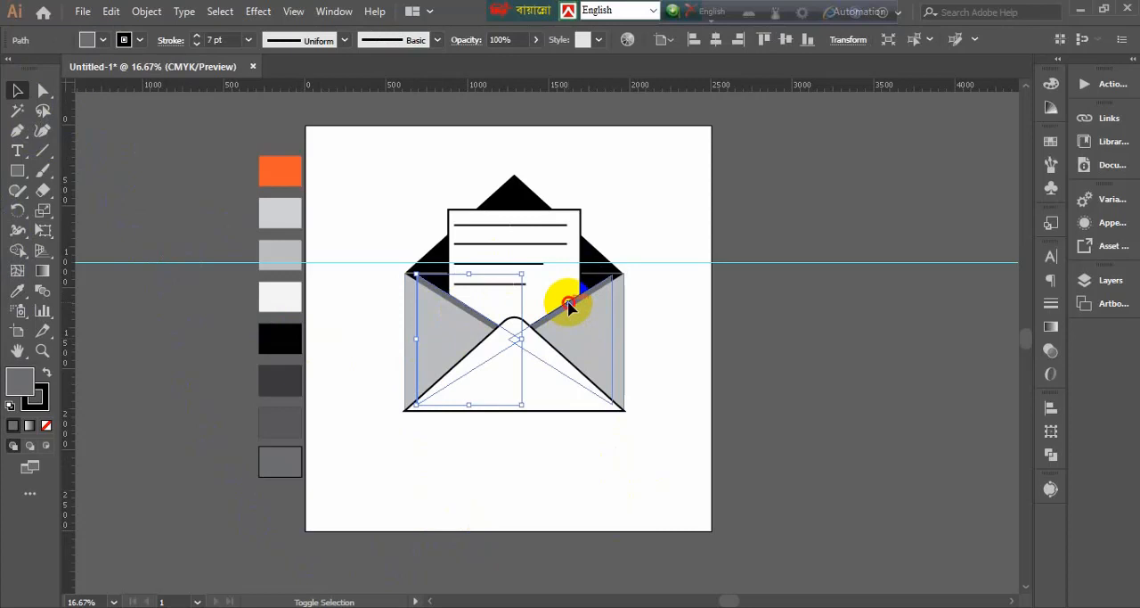
pyautogui.click(140, 41)
pyautogui.click(12, 75)
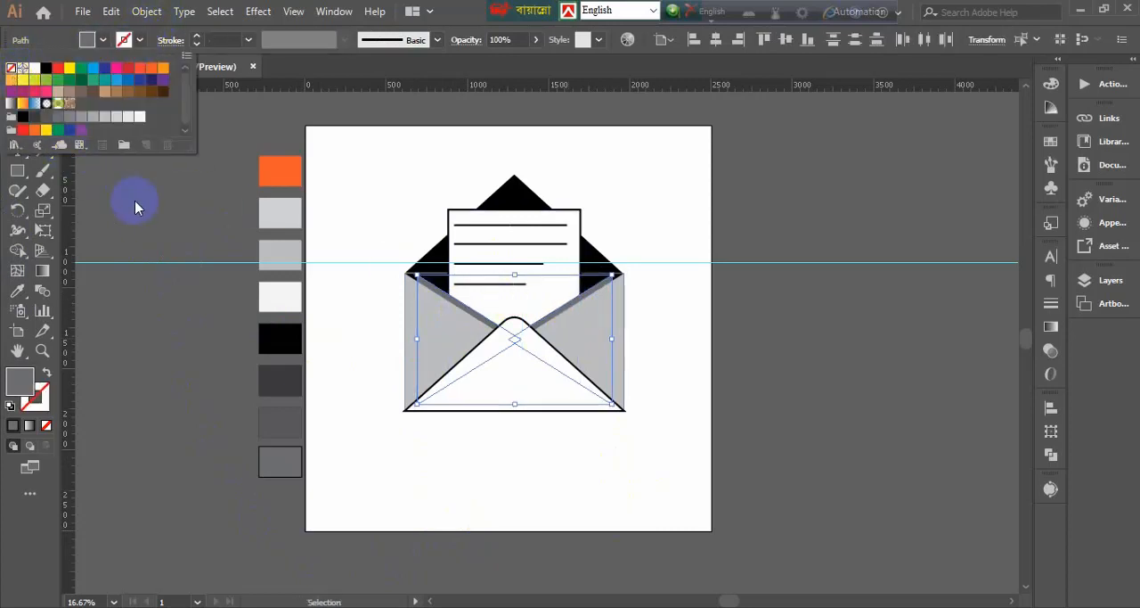
pyautogui.click(535, 40)
pyautogui.moveTo(533, 61); pyautogui.dragTo(497, 64)
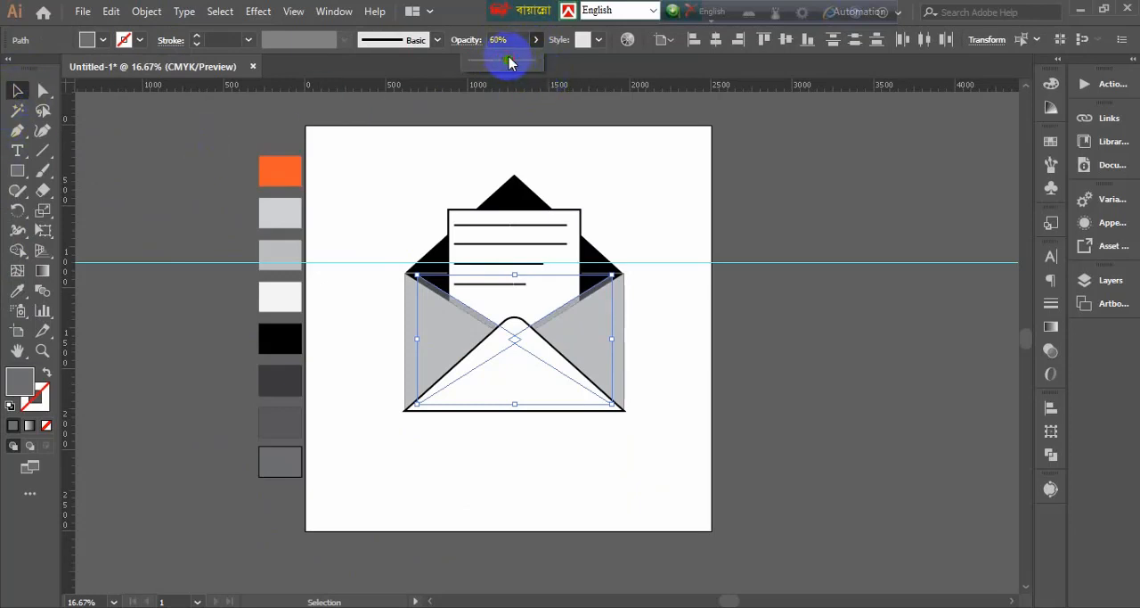
pyautogui.click(16, 89)
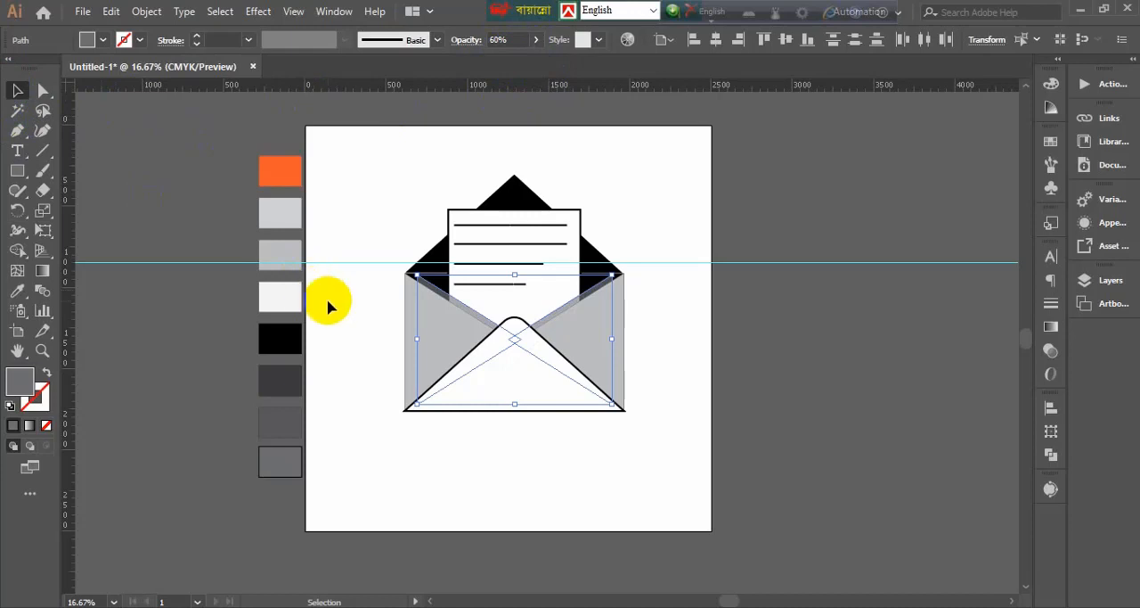
pyautogui.click(199, 205)
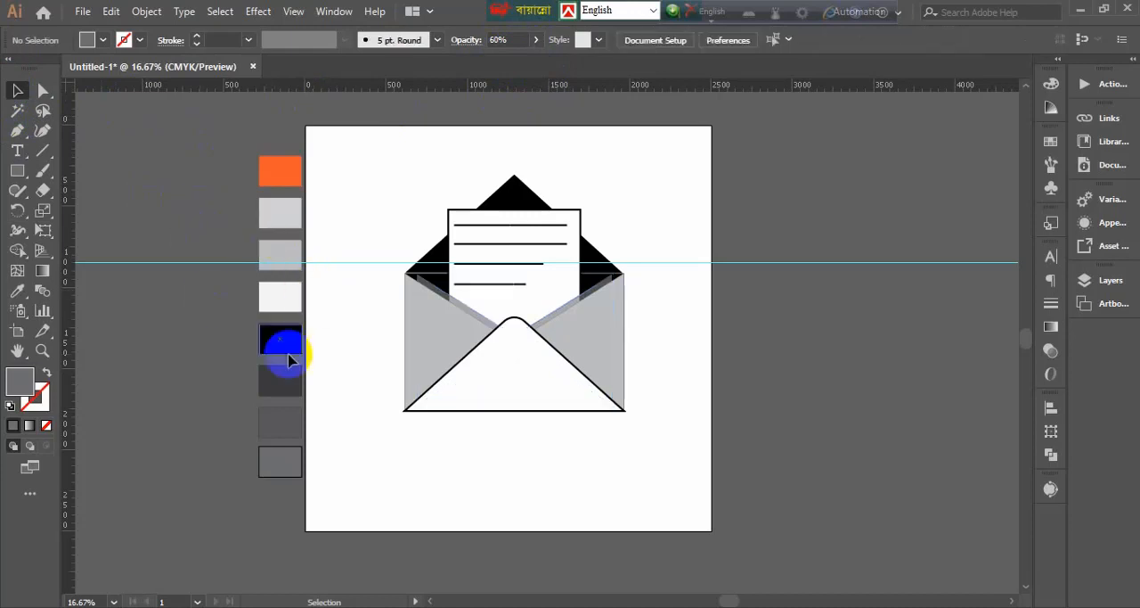
# Fine-tune the size of the black back flap so it fits the envelope's upper edge
pyautogui.click(619, 269)
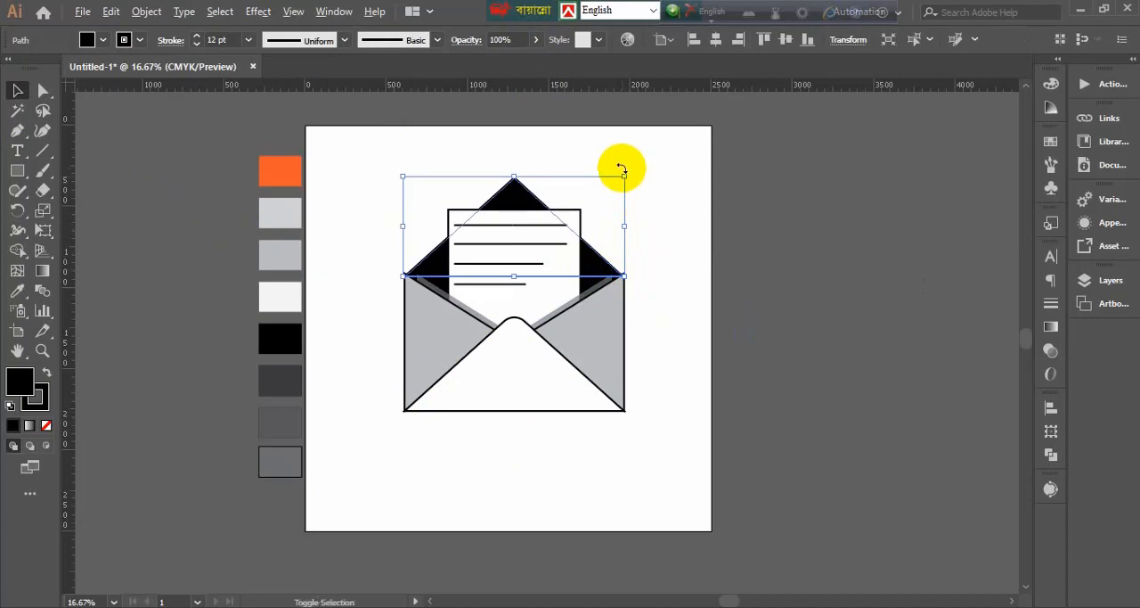
pyautogui.moveTo(623, 174); pyautogui.dragTo(624, 175)
pyautogui.click(651, 333)
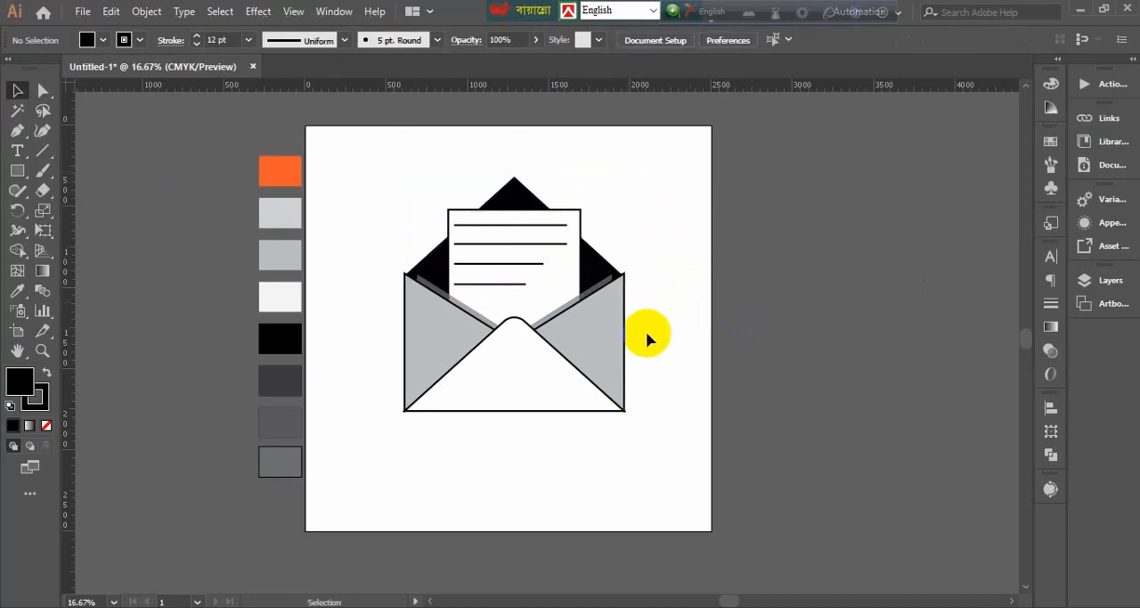
# Duplicate the whole envelope drawing to the empty area beside the artboard and remove the copy's strokes
pyautogui.moveTo(383, 206); pyautogui.dragTo(648, 417)
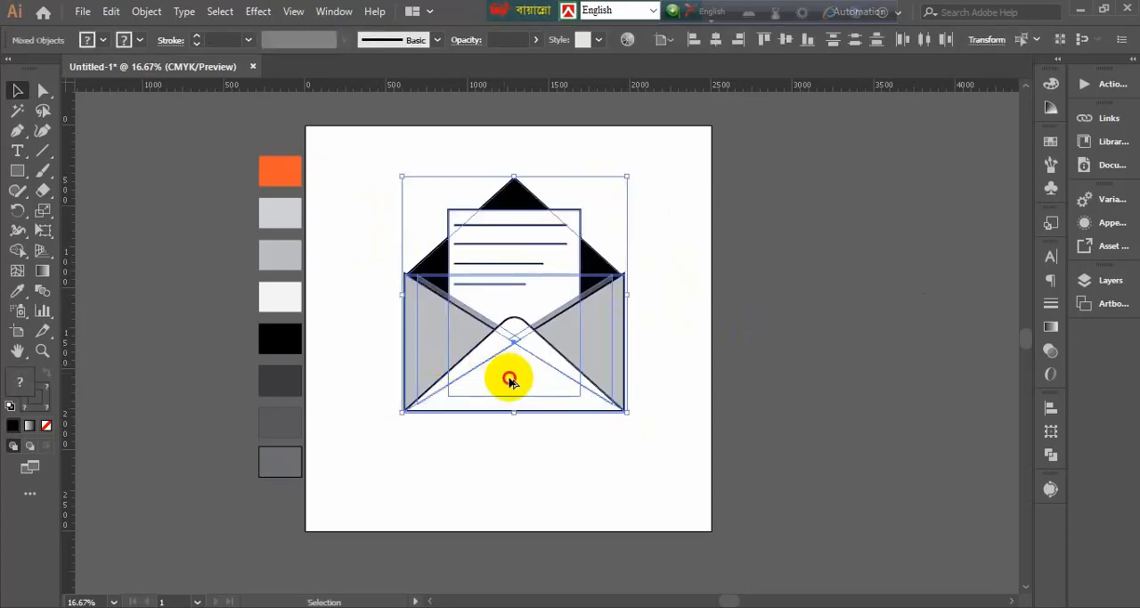
pyautogui.moveTo(509, 377); pyautogui.dragTo(836, 374)
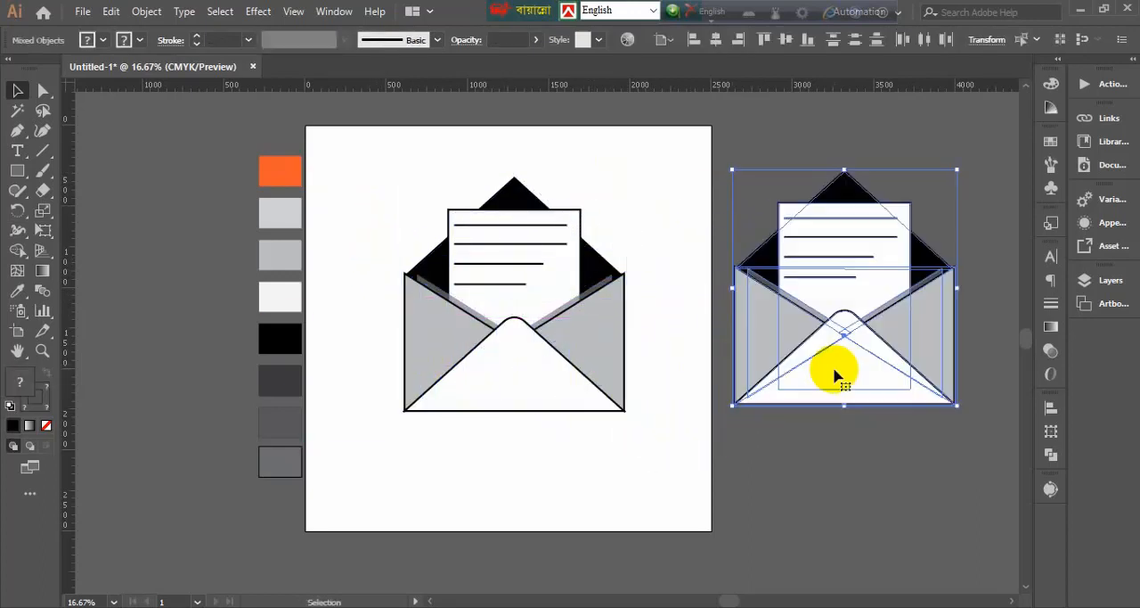
pyautogui.click(1052, 453)
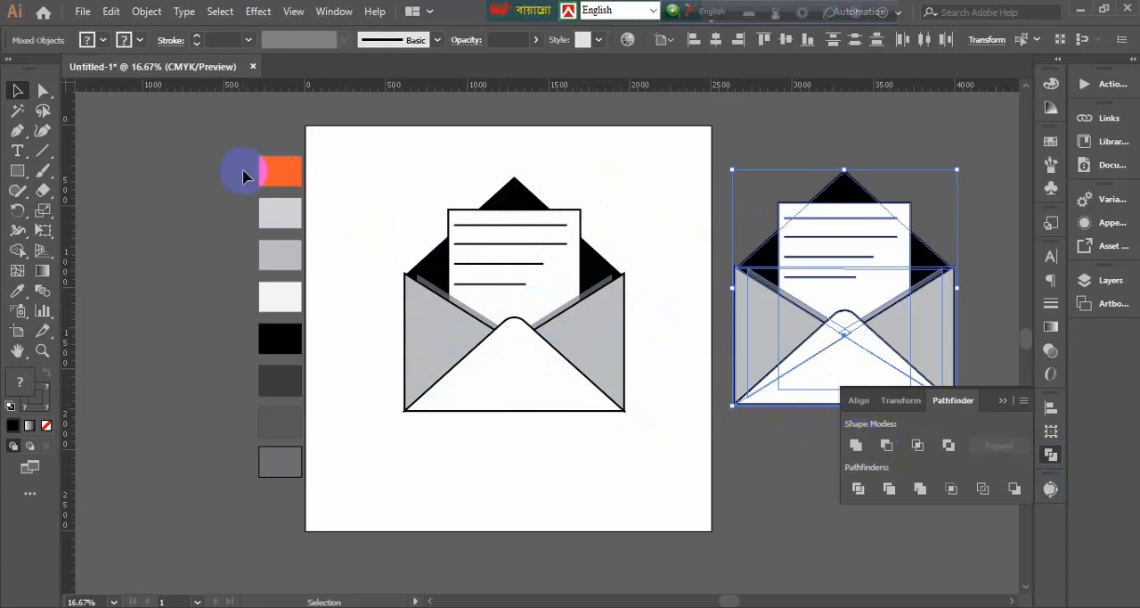
pyautogui.click(140, 40)
pyautogui.click(140, 40)
pyautogui.click(139, 40)
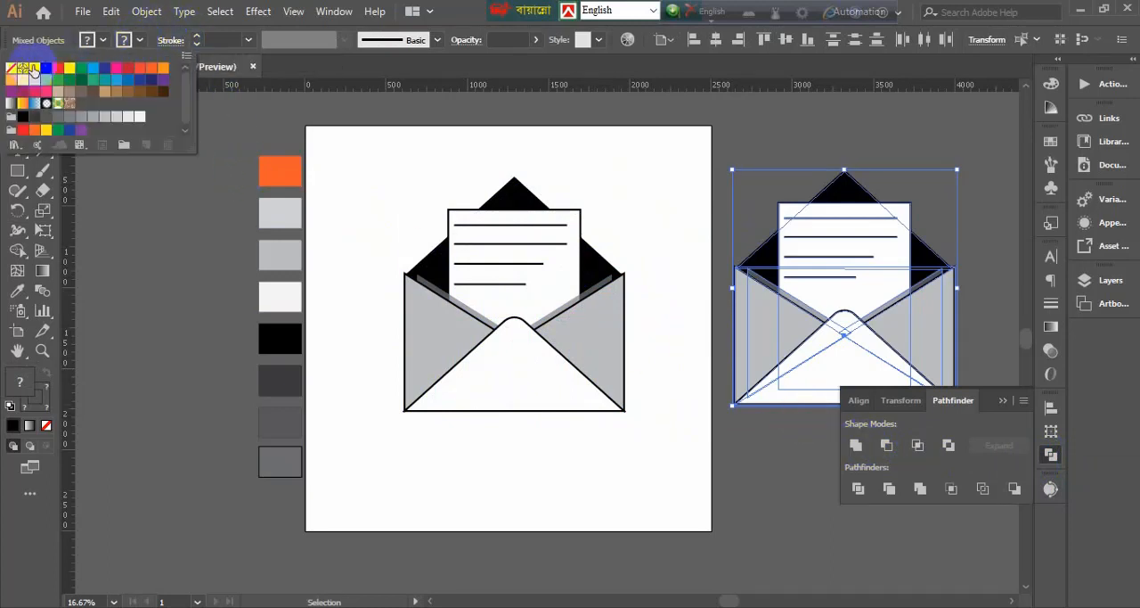
pyautogui.click(11, 68)
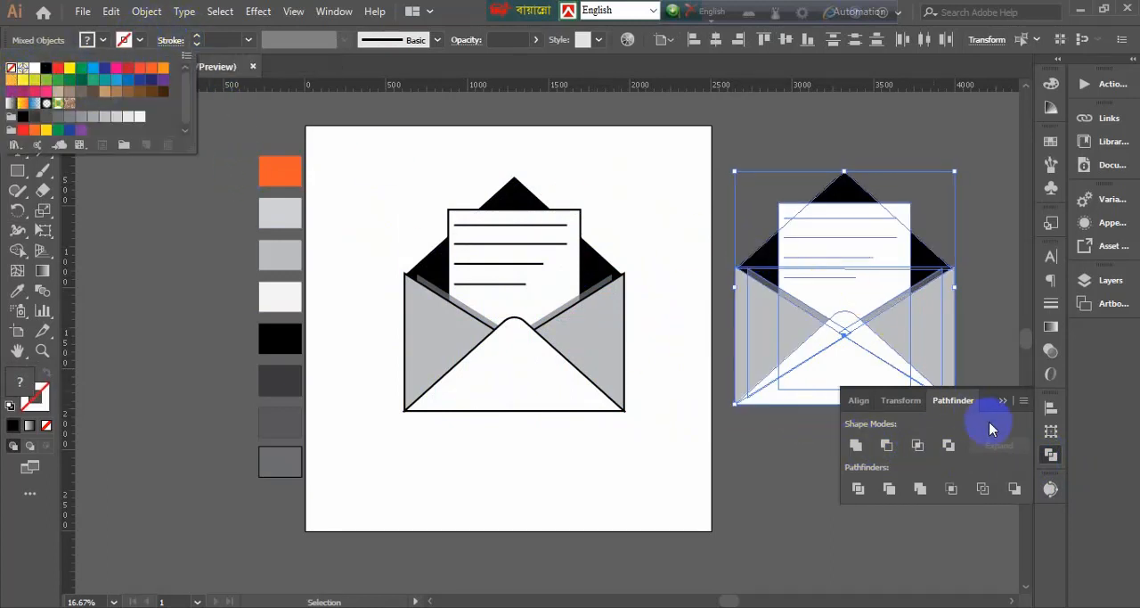
# Unite all shapes of the envelope copy into a single silhouette with Pathfinder
pyautogui.click(858, 489)
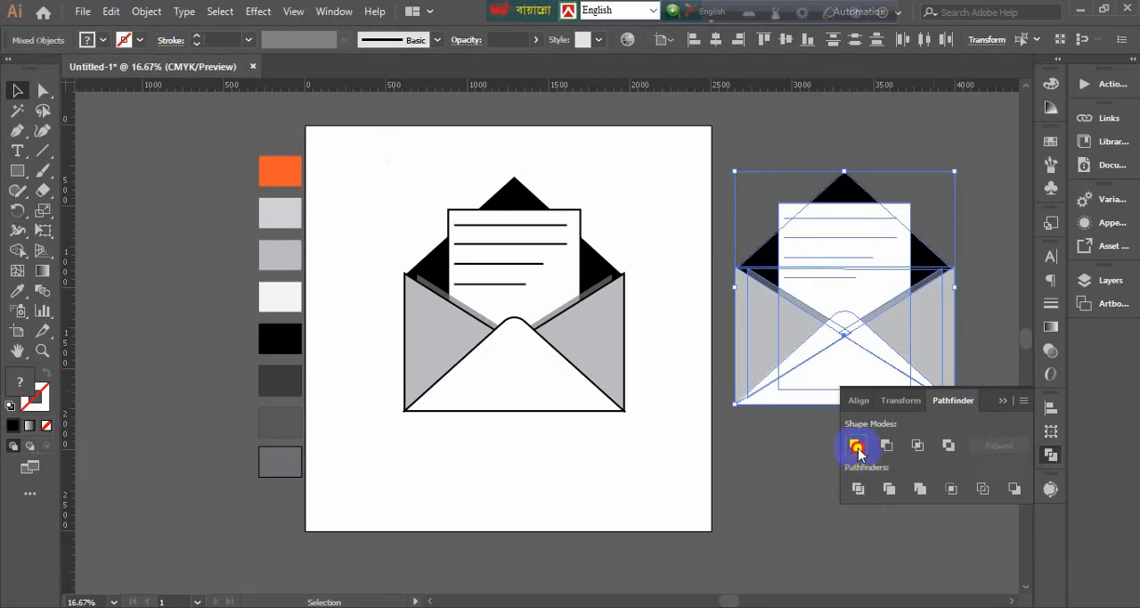
pyautogui.click(812, 481)
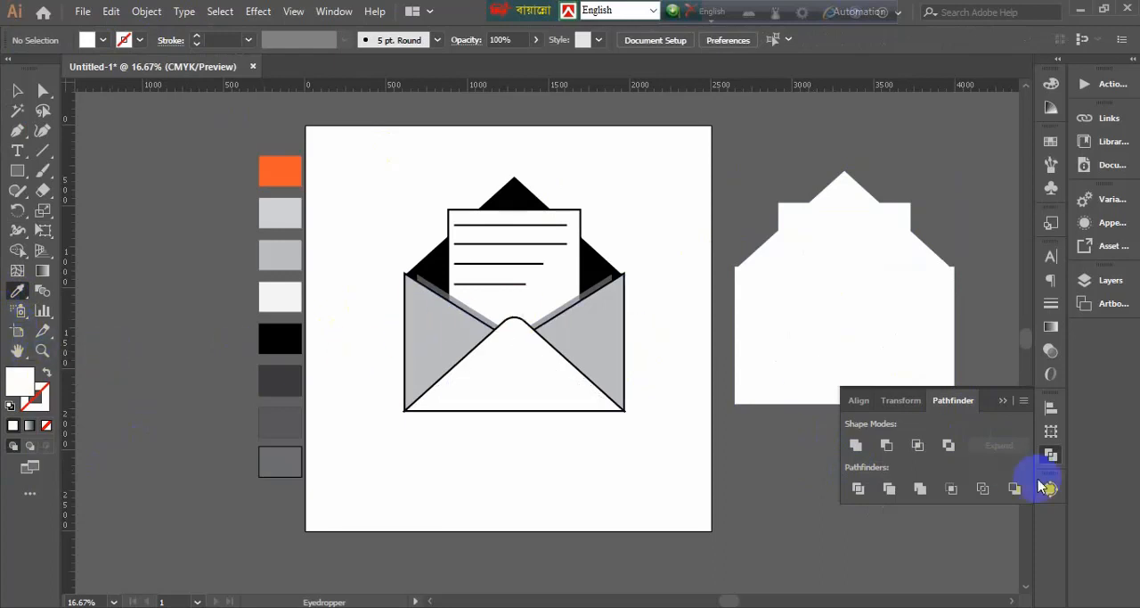
pyautogui.click(1003, 402)
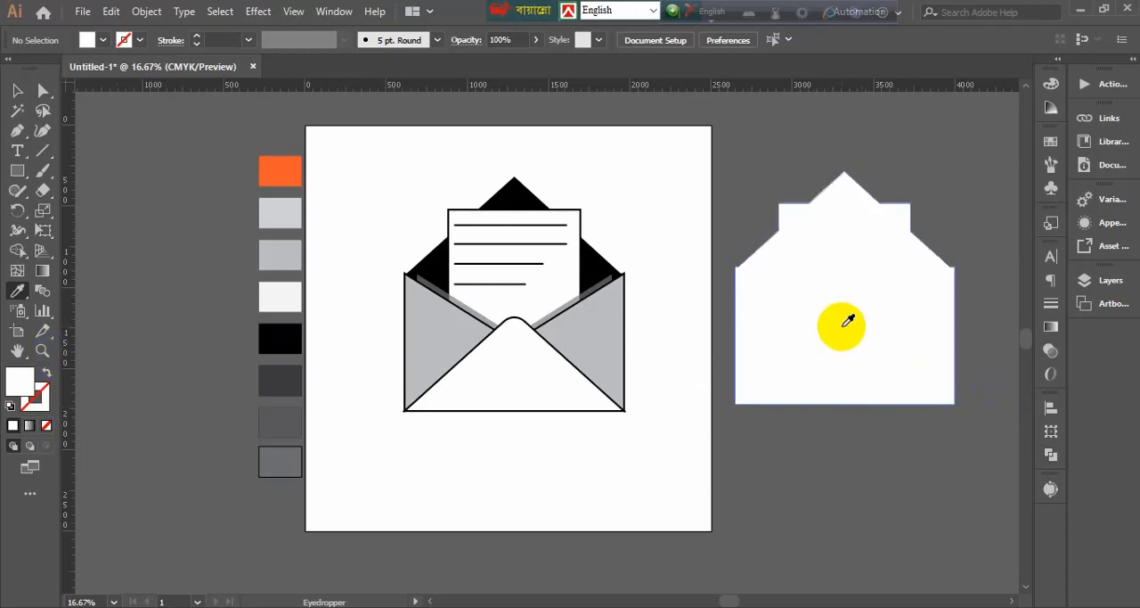
# Apply the last palette square's grey fill and 7 pt stroke setting to the envelope silhouette with the Eyedropper
pyautogui.click(17, 90)
pyautogui.click(919, 302)
pyautogui.click(17, 291)
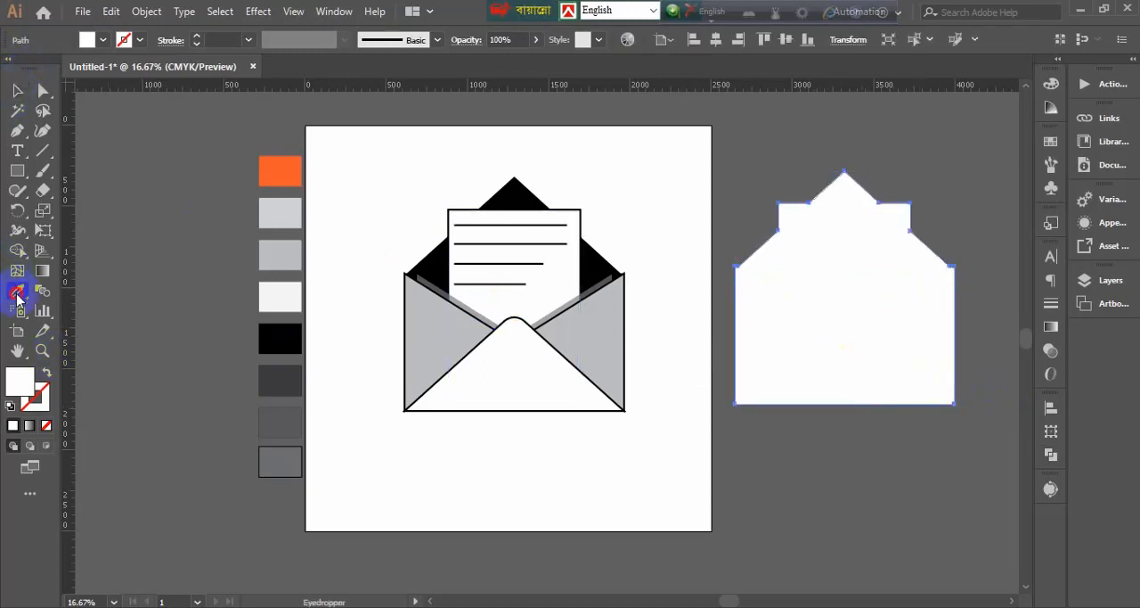
pyautogui.click(285, 420)
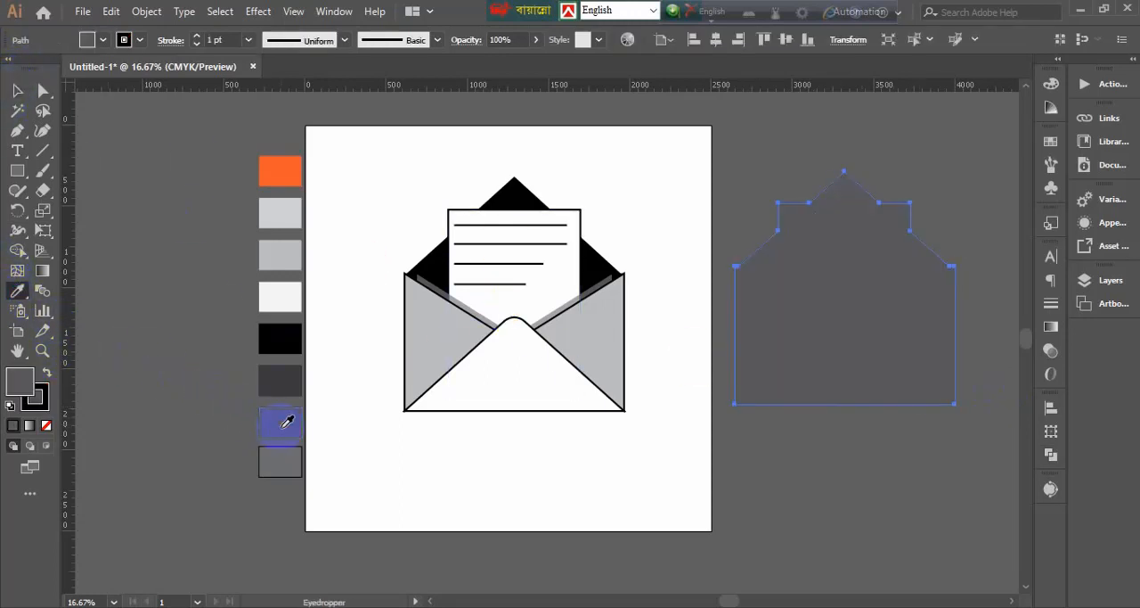
pyautogui.click(297, 458)
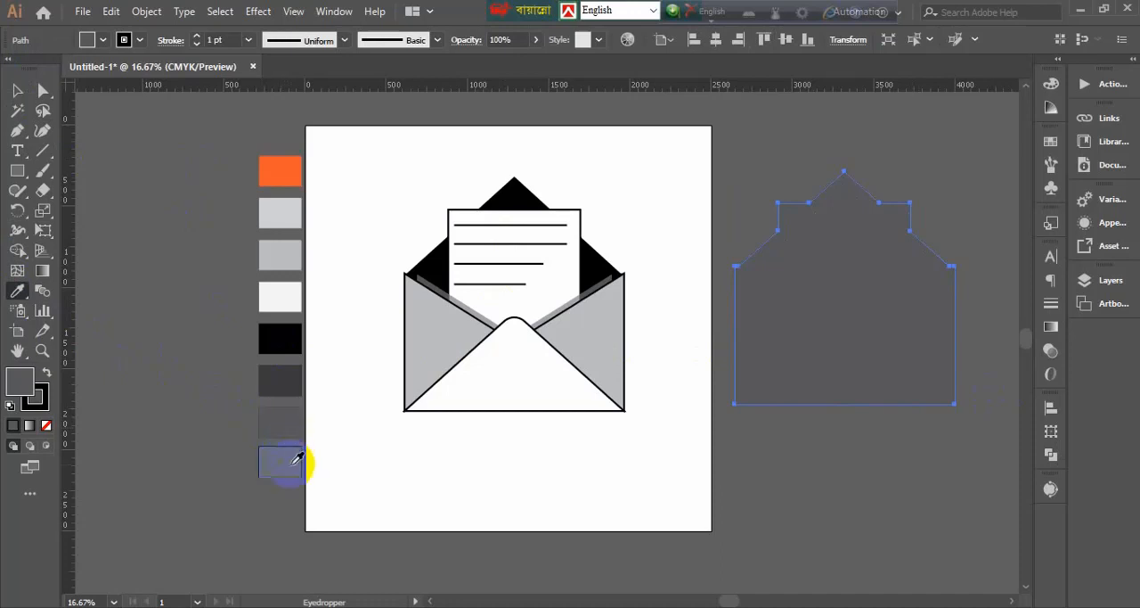
pyautogui.click(16, 90)
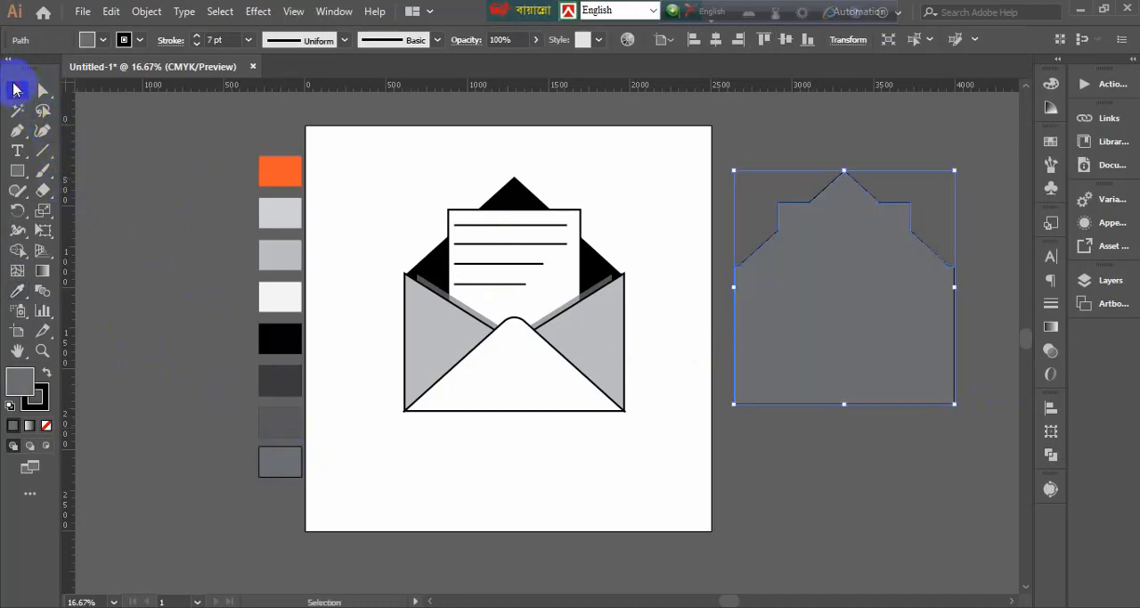
# Move the grey silhouette over the envelope on the artboard and remove its stroke
pyautogui.moveTo(921, 364)
pyautogui.mouseDown()
pyautogui.moveTo(828, 415)
pyautogui.moveTo(651, 433)
pyautogui.moveTo(601, 367)
pyautogui.mouseUp()
pyautogui.click(125, 40)
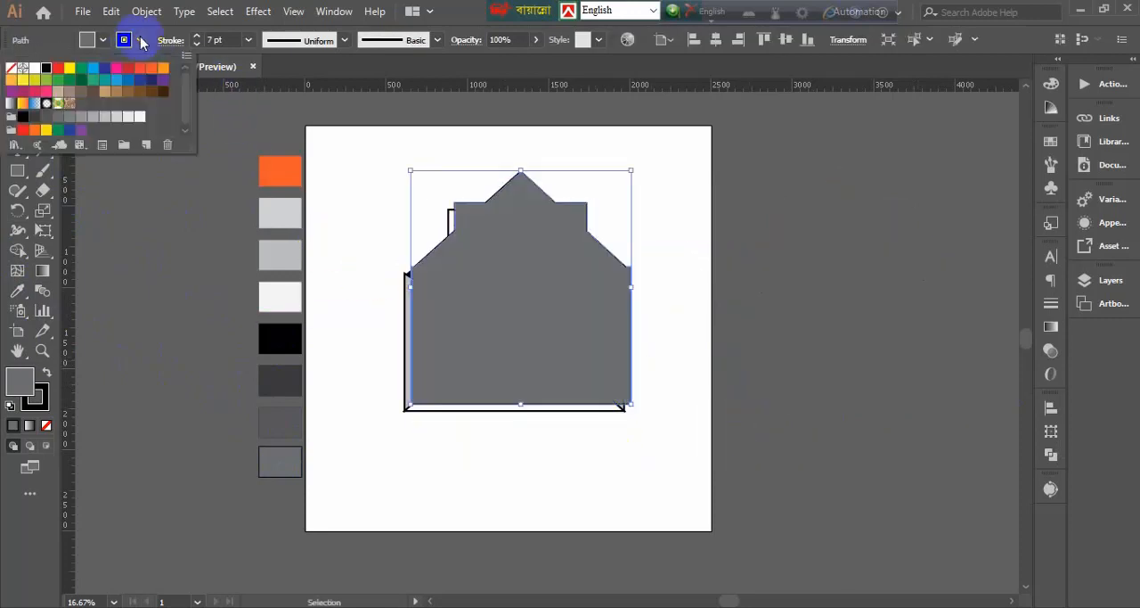
pyautogui.click(10, 68)
# Send the grey silhouette behind the envelope and offset it down to the right as a shadow
pyautogui.click(556, 365)
pyautogui.rightClick(556, 364)
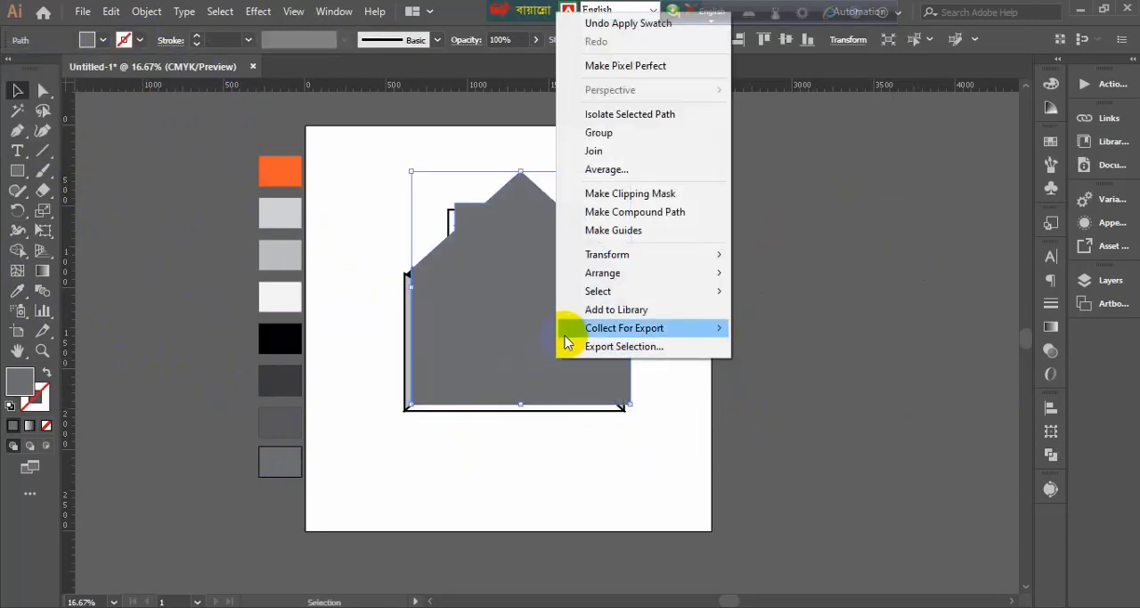
pyautogui.moveTo(603, 273)
pyautogui.click(792, 330)
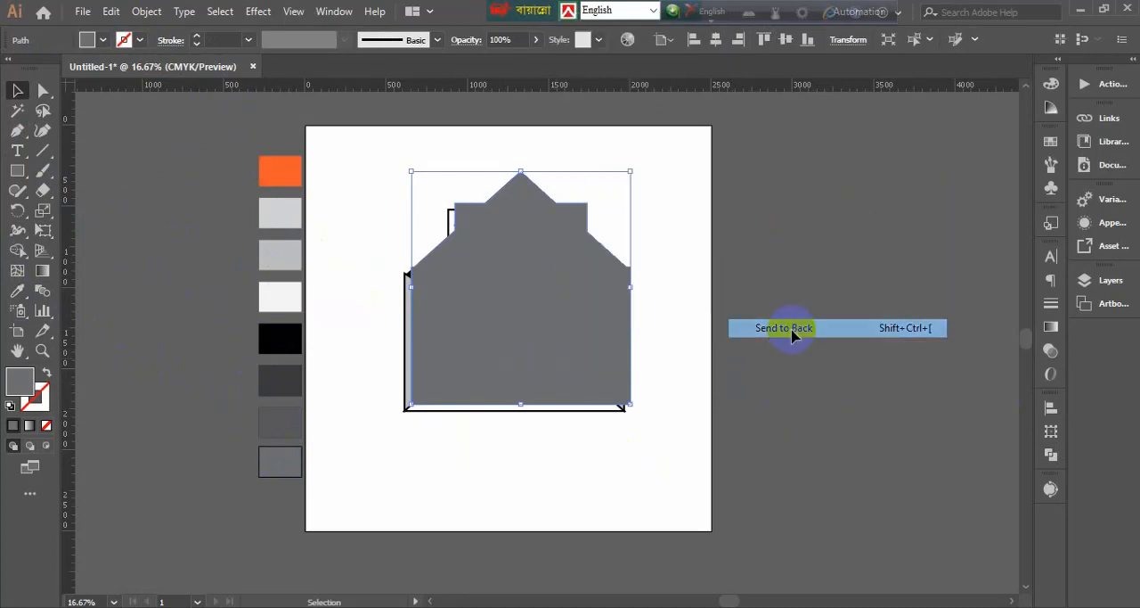
pyautogui.click(611, 471)
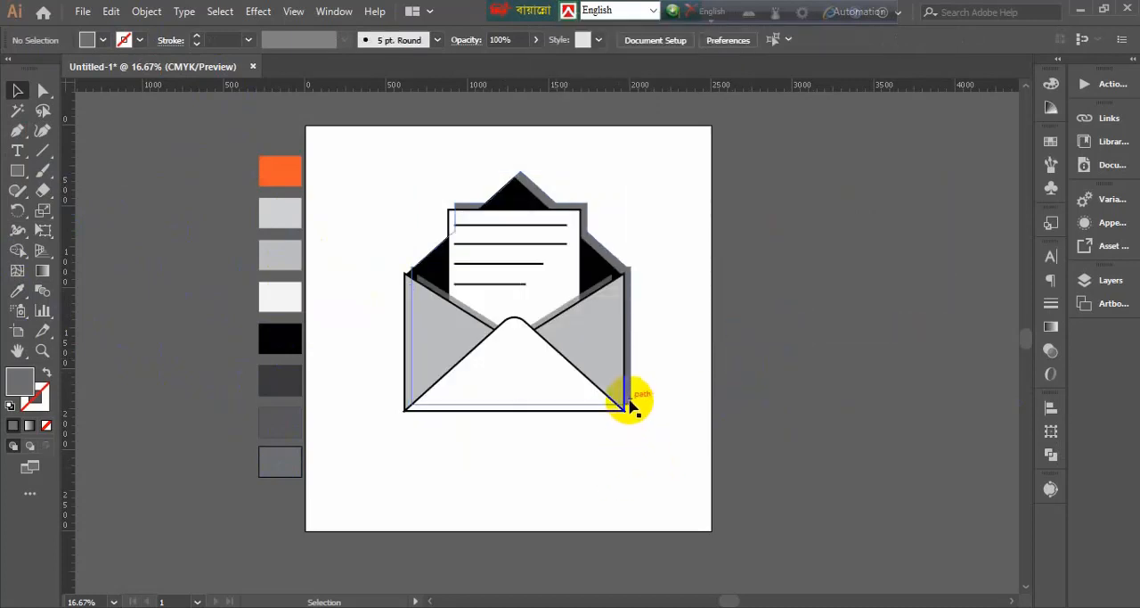
pyautogui.moveTo(630, 405); pyautogui.dragTo(639, 426)
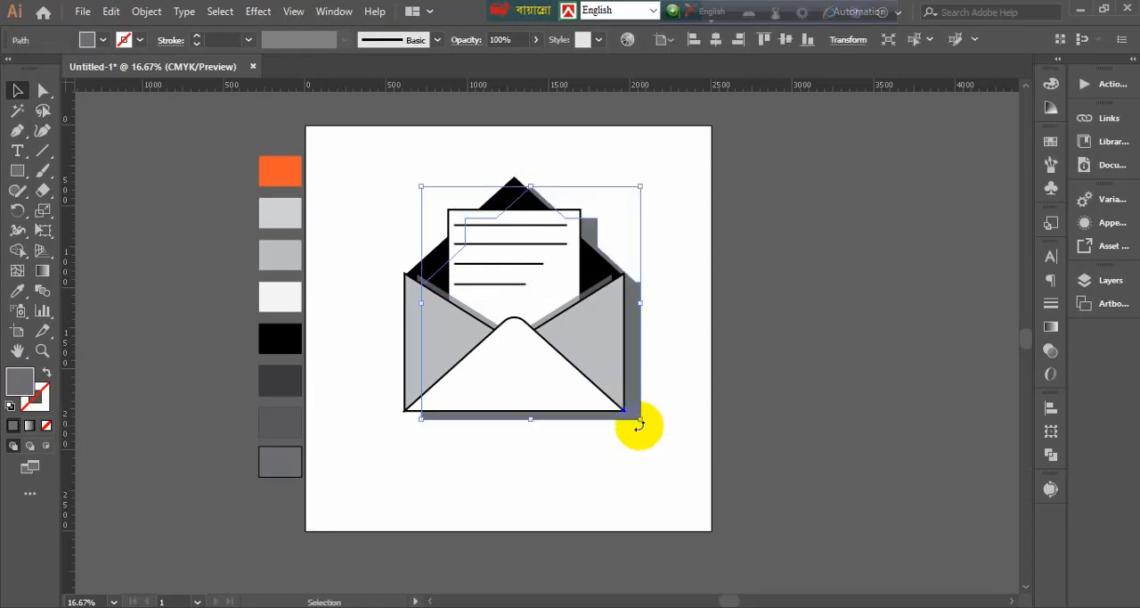
pyautogui.click(655, 470)
# Try to send the shadow silhouette to the back again in isolation mode, and exit that mode
pyautogui.click(638, 415)
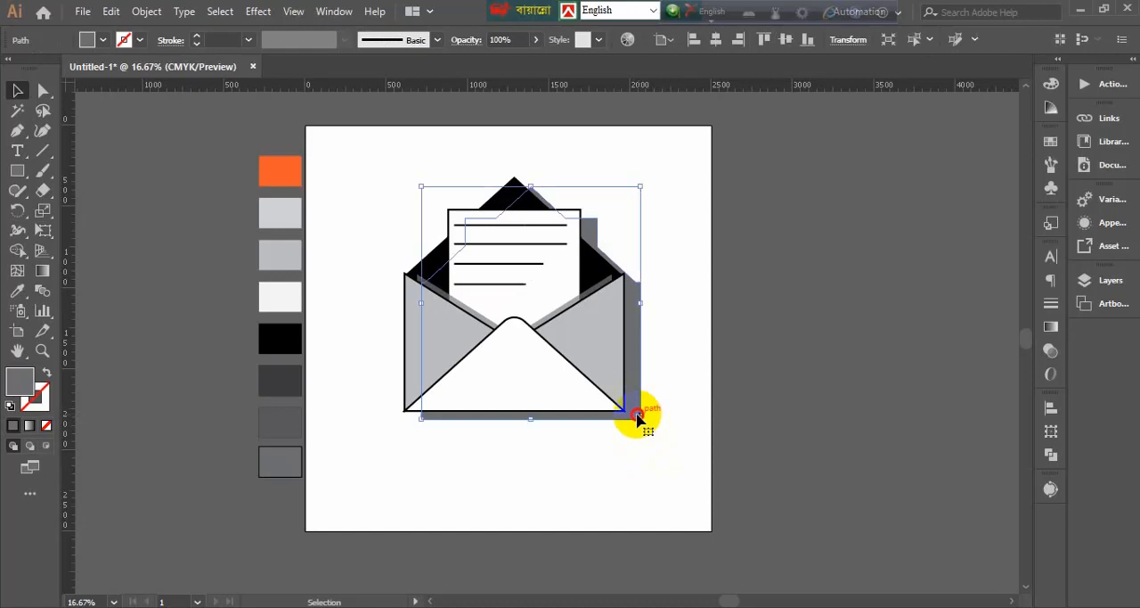
pyautogui.doubleClick(637, 416)
pyautogui.click(659, 466)
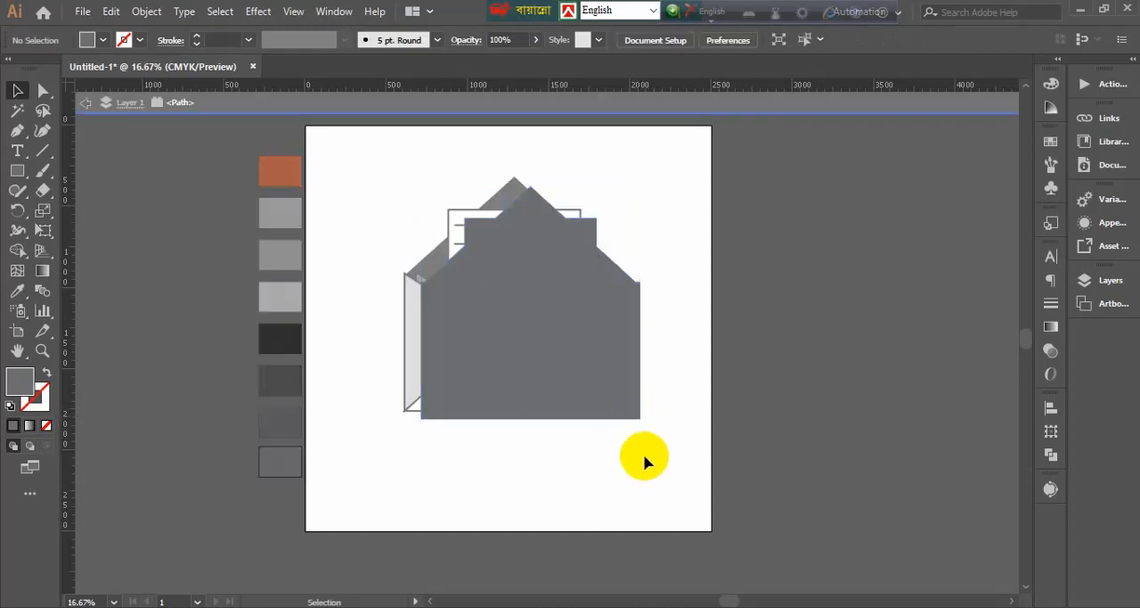
pyautogui.rightClick(629, 412)
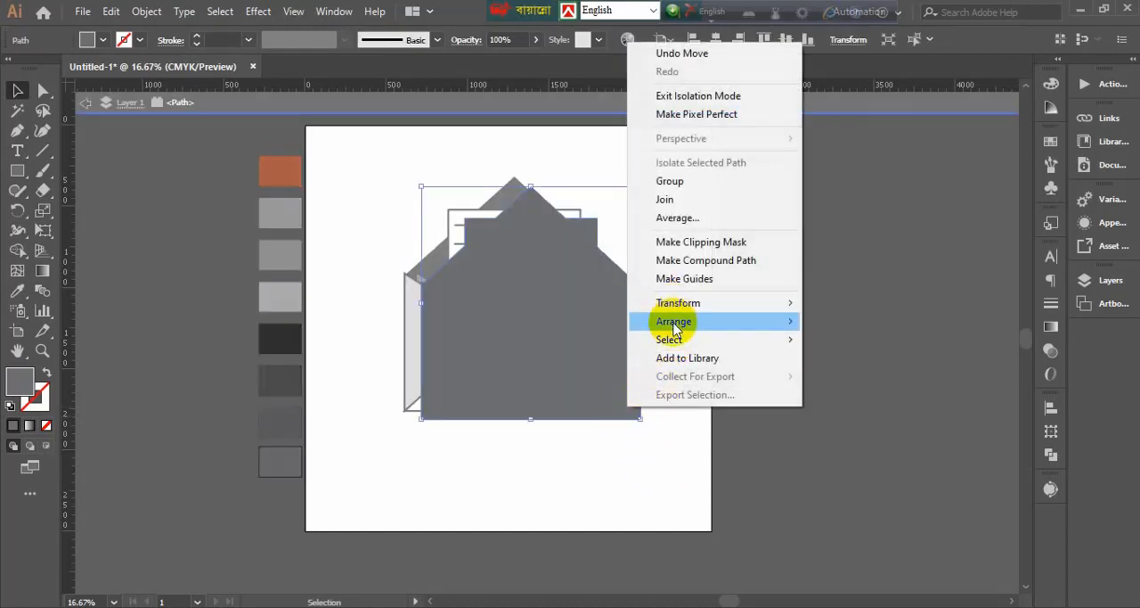
pyautogui.moveTo(677, 322)
pyautogui.click(846, 376)
pyautogui.doubleClick(671, 485)
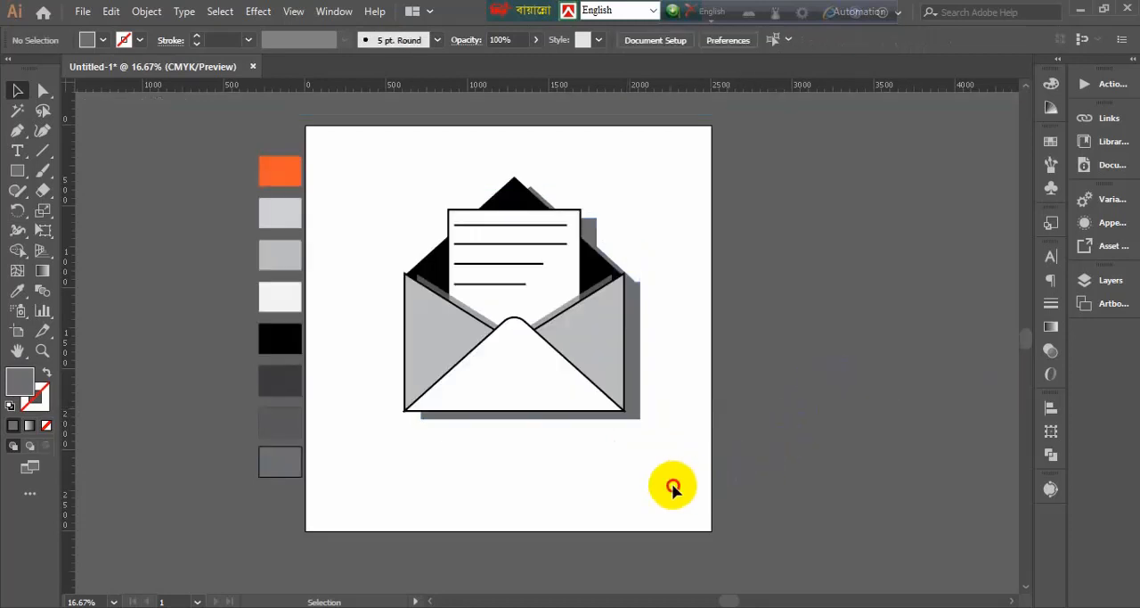
# Nudge the shadow silhouette slightly down and to the left to narrow the strip beside the envelope
pyautogui.click(633, 414)
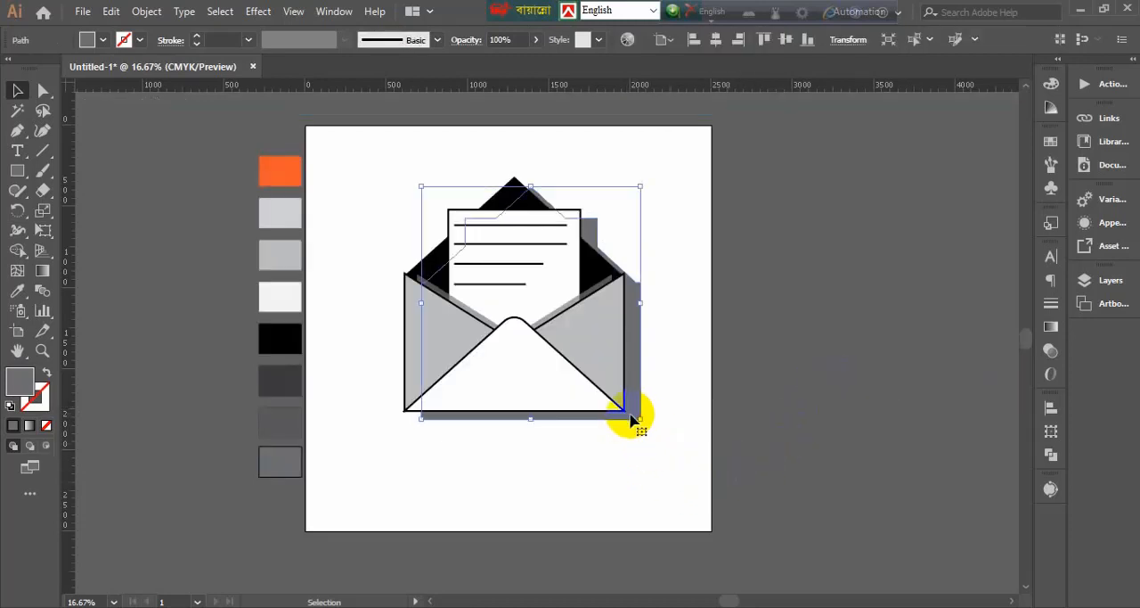
pyautogui.press('Down')
pyautogui.press('Down')
pyautogui.press('Down')
pyautogui.press('Down')
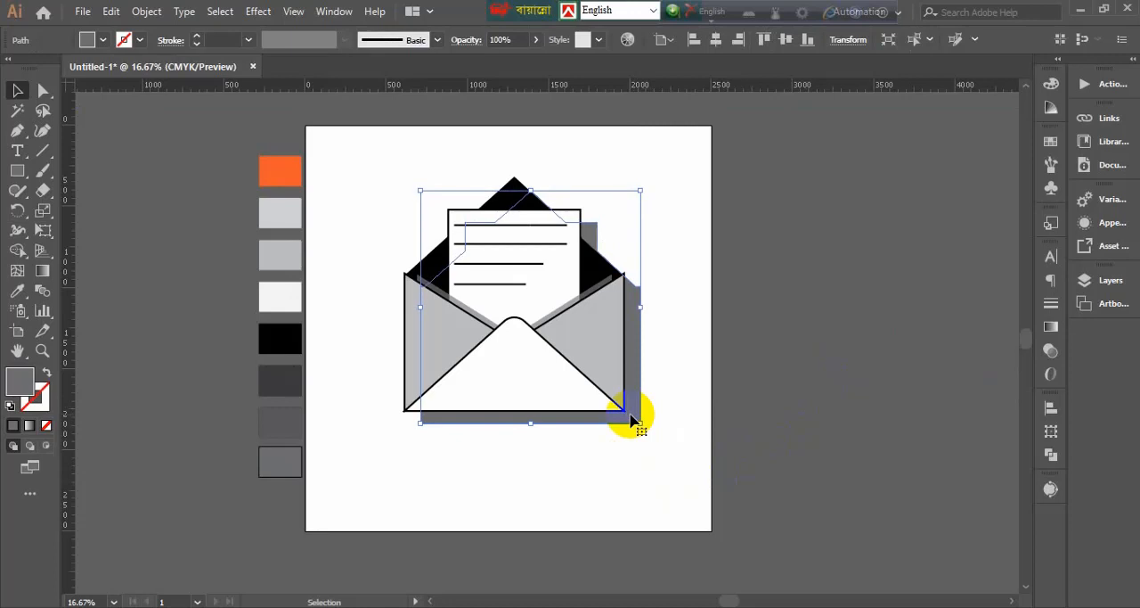
pyautogui.press('Left')
pyautogui.press('Left')
pyautogui.press('Left')
pyautogui.press('Left')
pyautogui.press('Left')
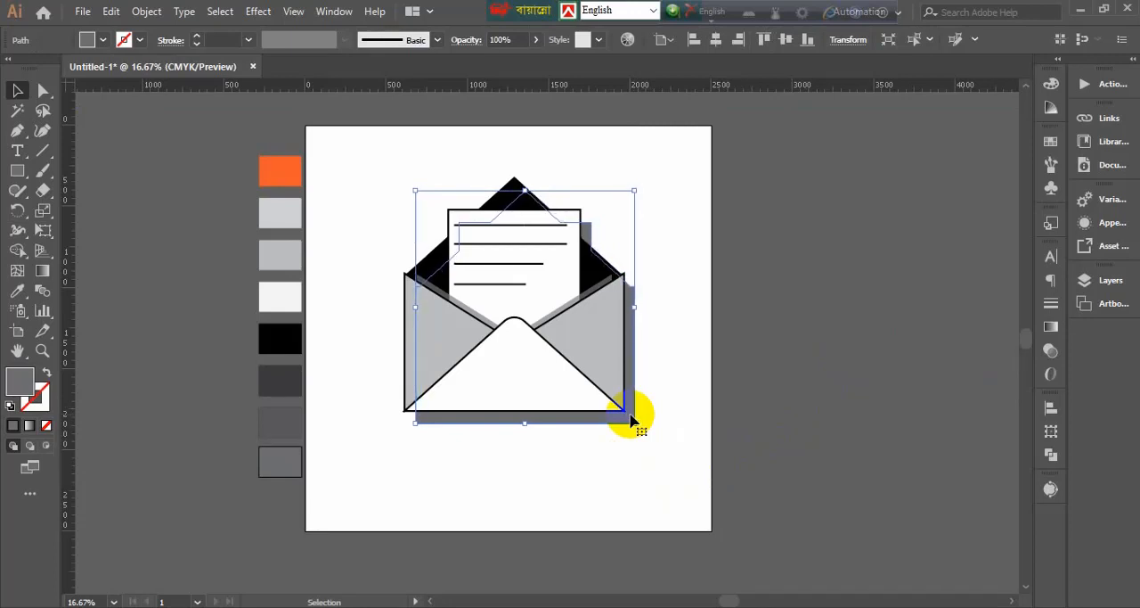
pyautogui.press('Left')
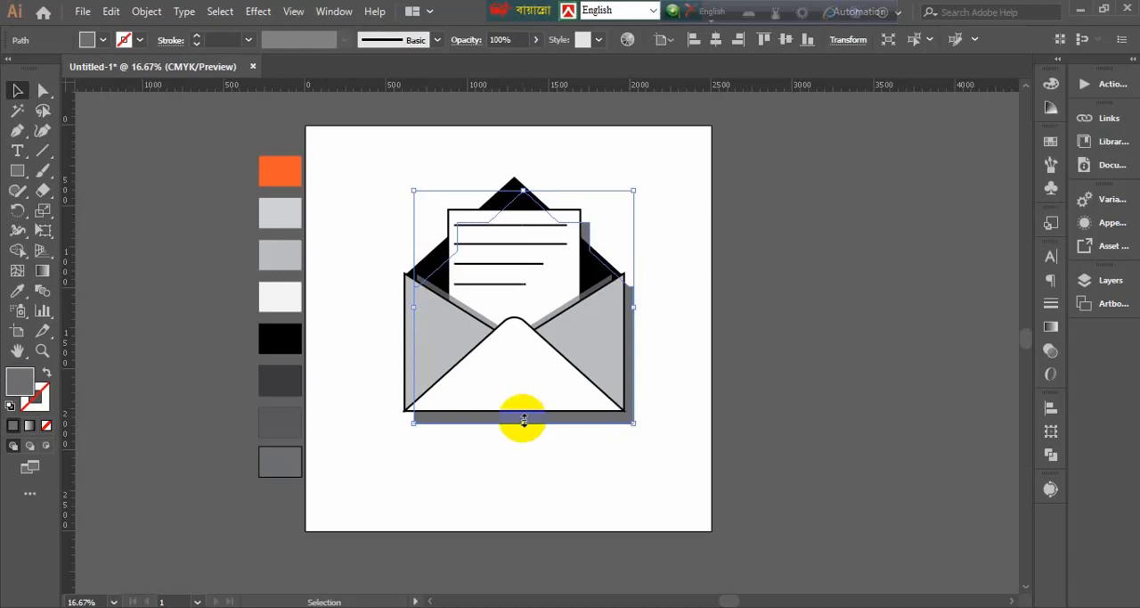
pyautogui.click(448, 463)
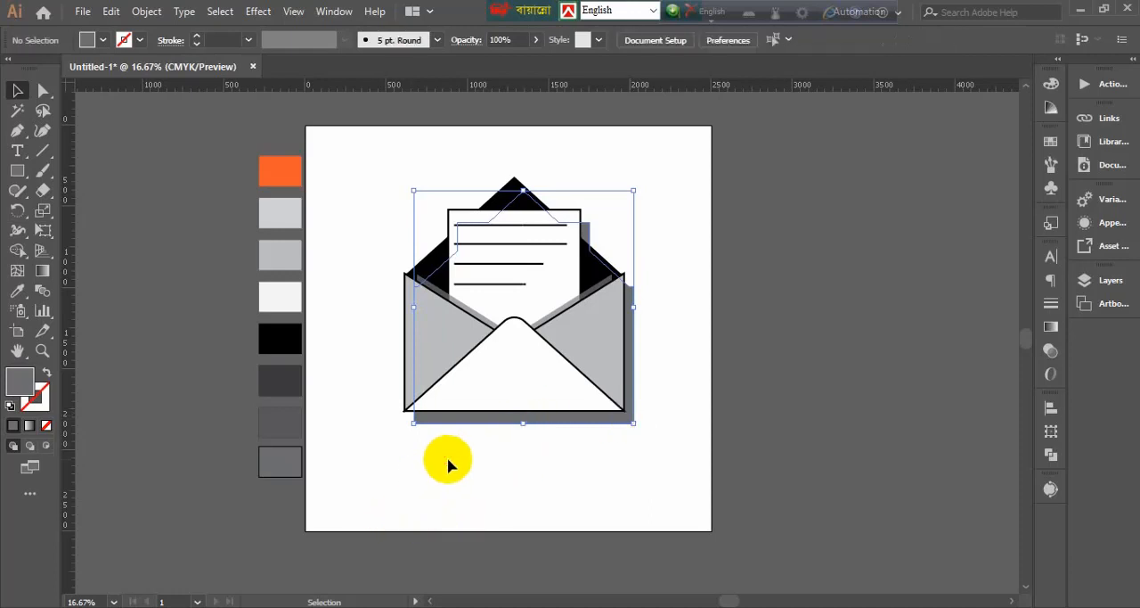
# Draw a rectangle covering the whole artboard and apply the orange palette square's fill and 1 pt stroke setting with the Eyedropper
pyautogui.click(17, 170)
pyautogui.moveTo(305, 126); pyautogui.dragTo(713, 532)
pyautogui.click(16, 90)
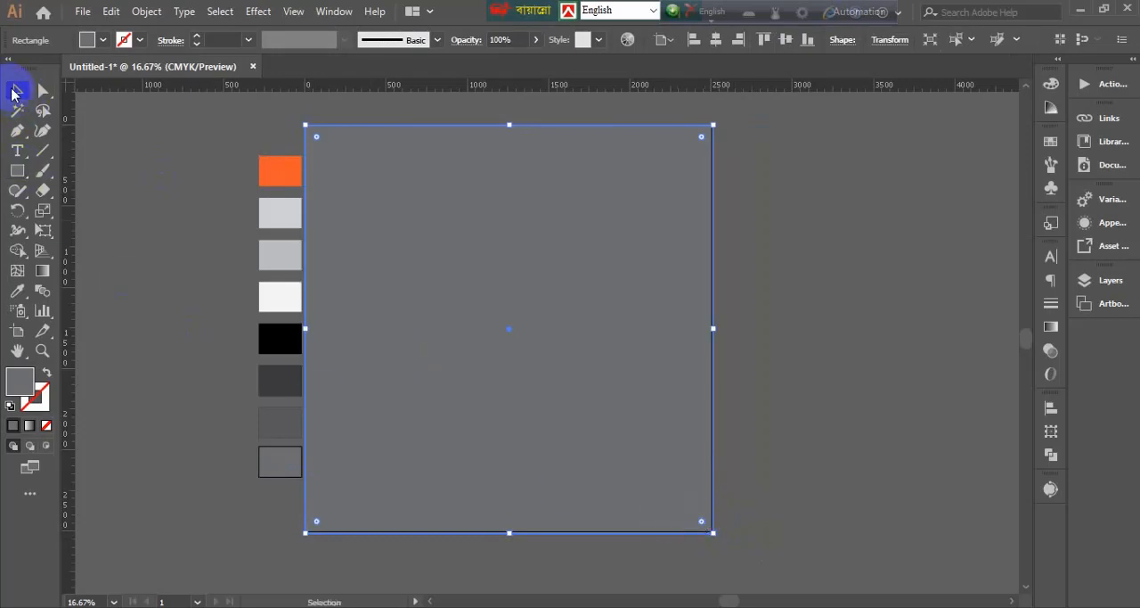
pyautogui.click(15, 291)
pyautogui.click(297, 170)
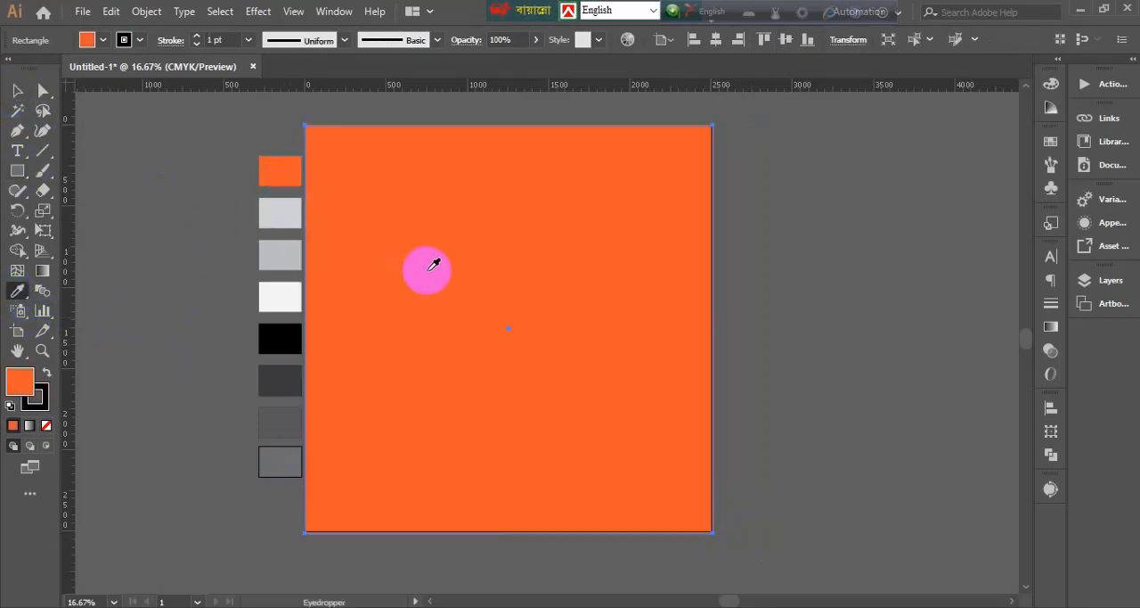
# Change the fill of the background rectangle to the lighter yellow-orange swatch
pyautogui.click(104, 40)
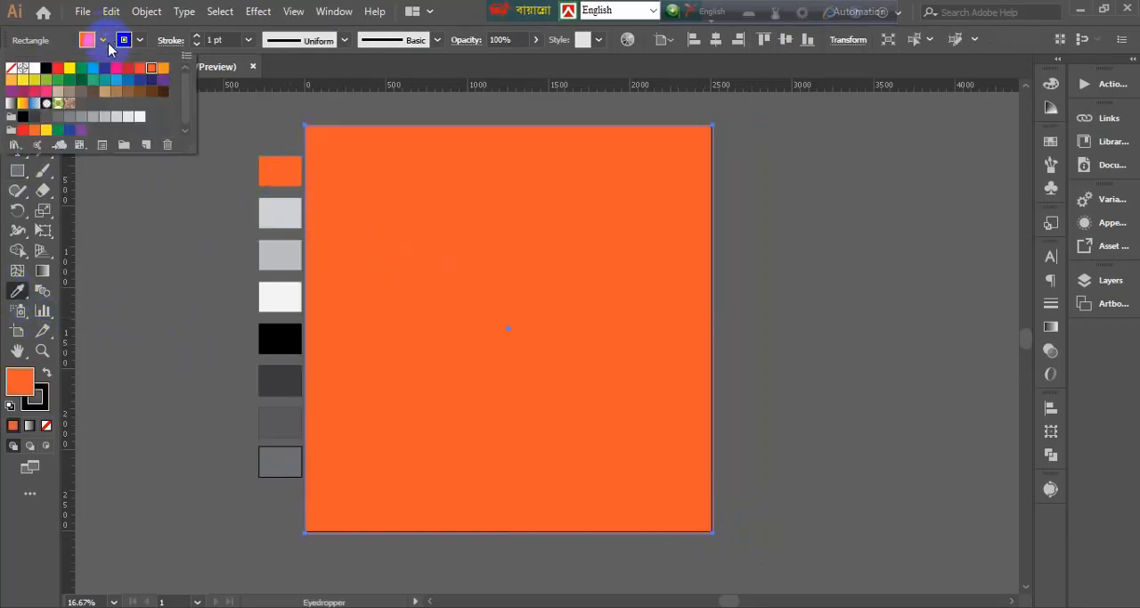
pyautogui.click(163, 73)
pyautogui.click(460, 300)
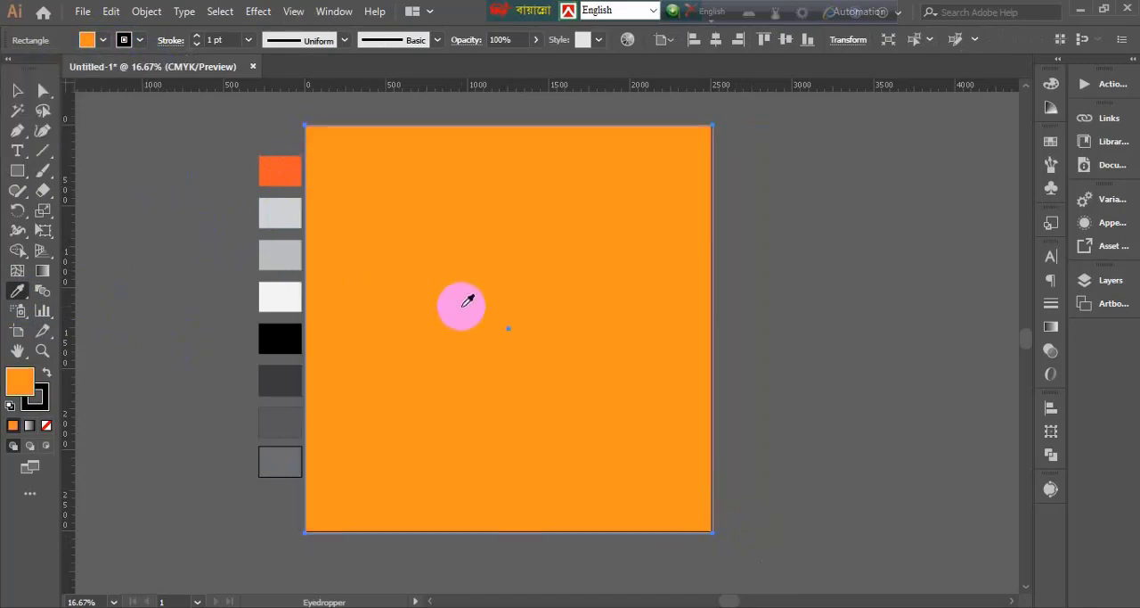
# Match the orange palette square to the background rectangle's lighter orange with the Eyedropper
pyautogui.click(17, 90)
pyautogui.click(424, 333)
pyautogui.click(293, 173)
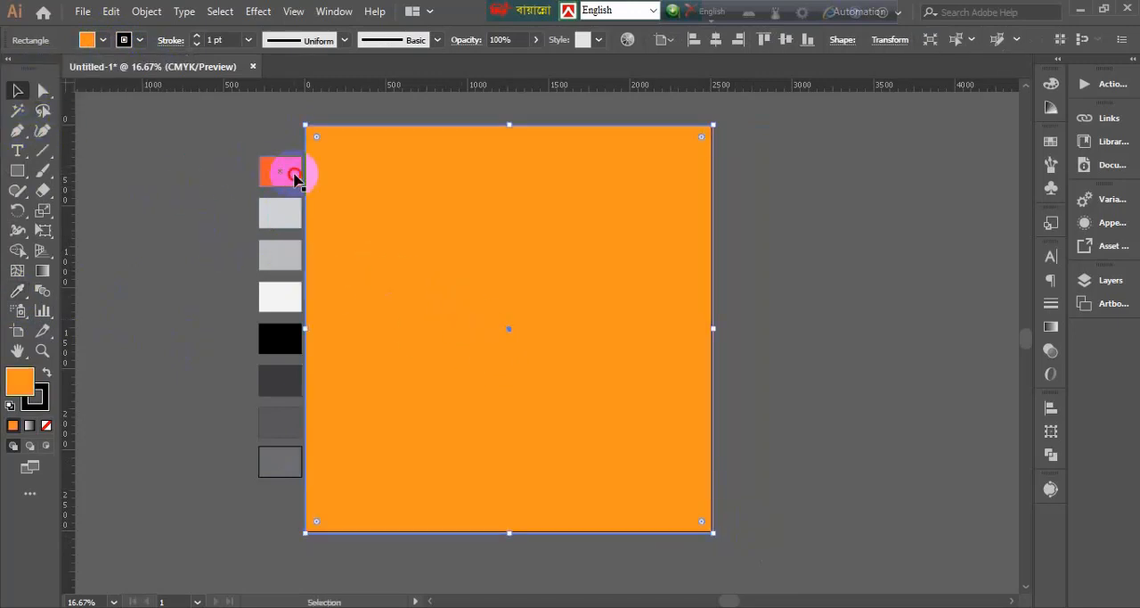
pyautogui.click(17, 290)
pyautogui.click(479, 323)
pyautogui.click(17, 90)
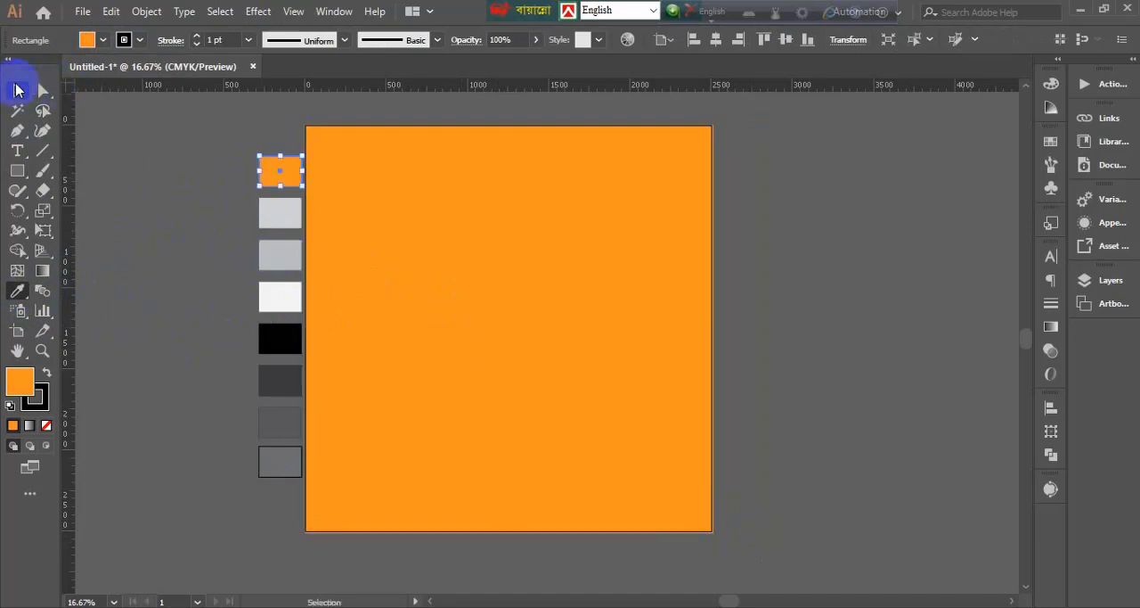
# Send the orange background rectangle to the back, behind the envelope artwork, and deselect it
pyautogui.rightClick(467, 318)
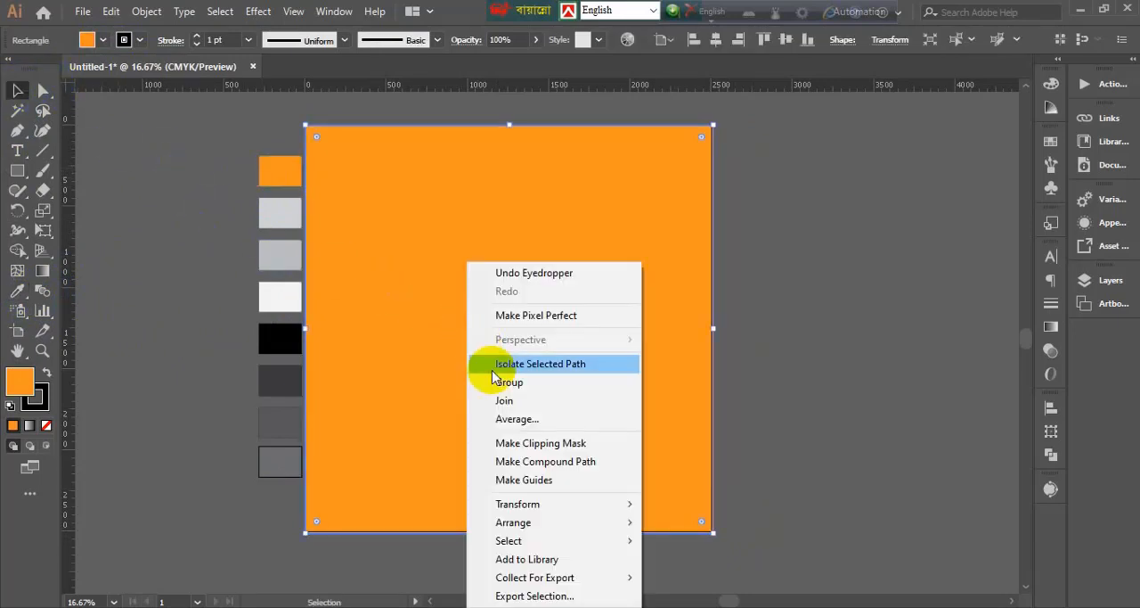
pyautogui.moveTo(624, 526)
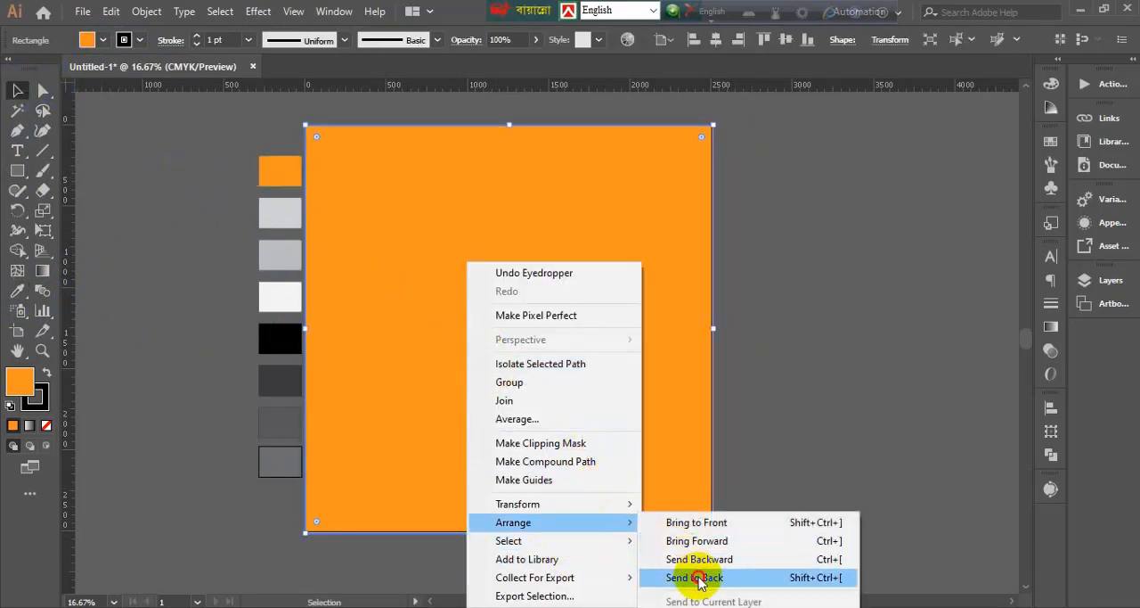
pyautogui.click(756, 575)
pyautogui.click(872, 485)
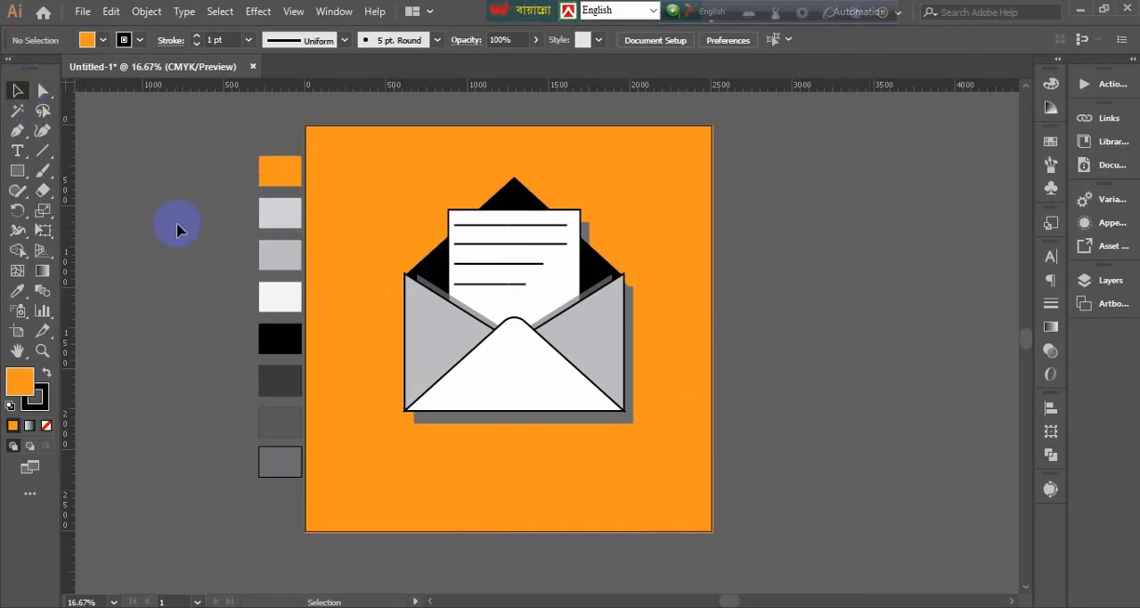
pyautogui.click(104, 39)
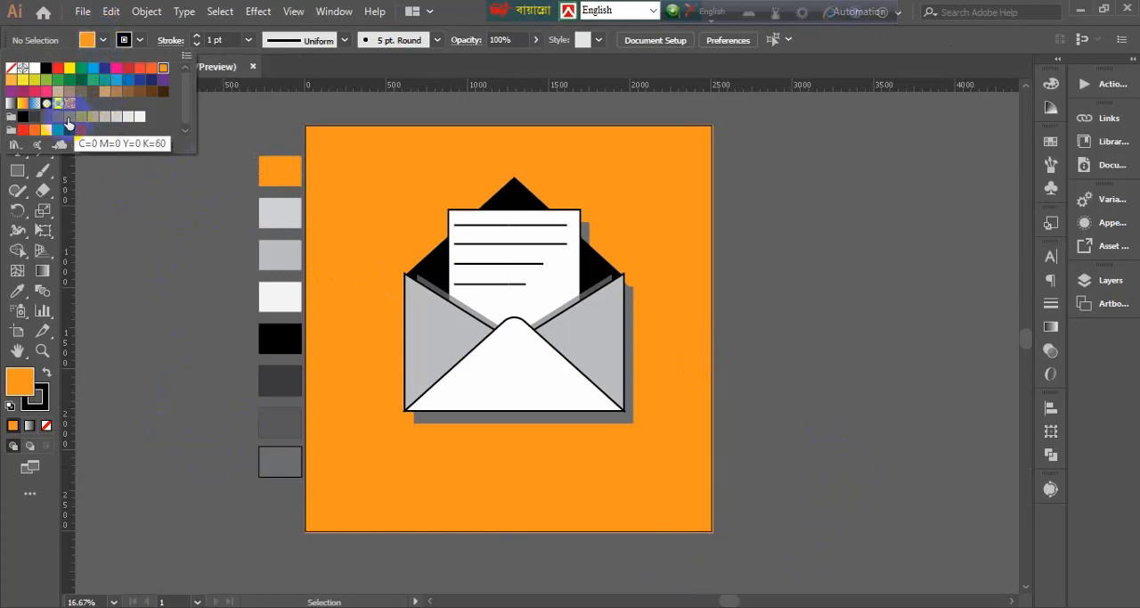
pyautogui.click(254, 453)
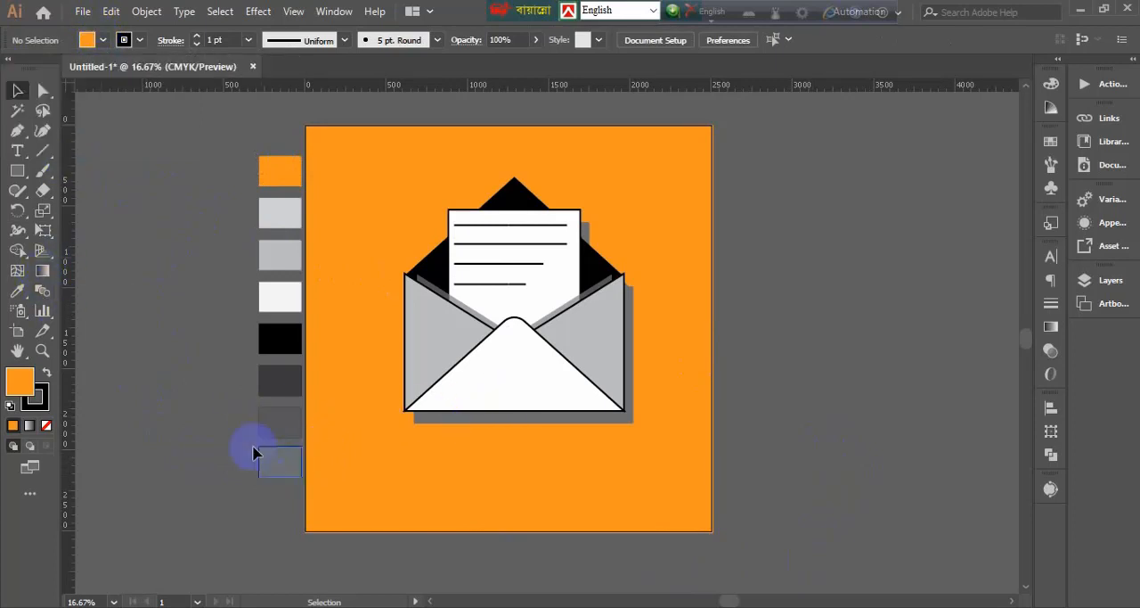
pyautogui.click(18, 294)
pyautogui.click(103, 40)
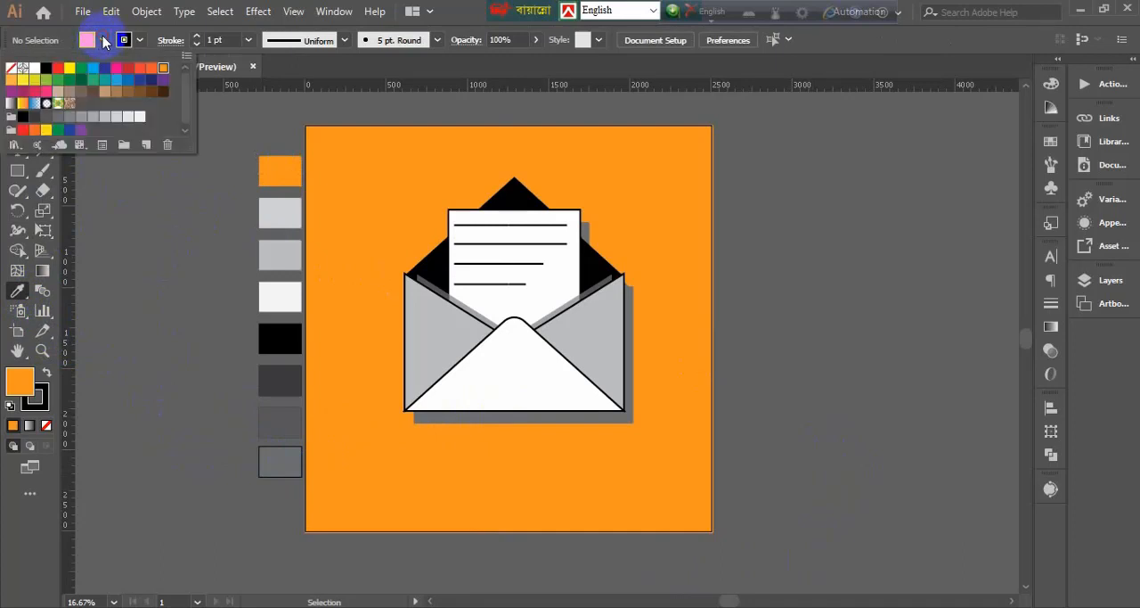
pyautogui.click(104, 41)
pyautogui.click(18, 90)
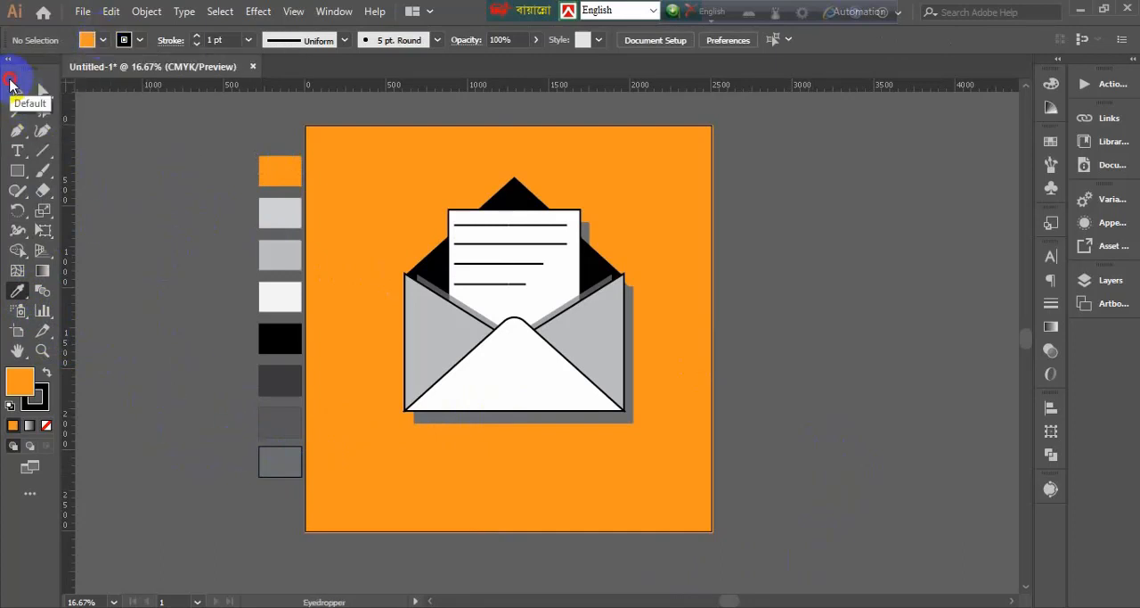
# Recolour the lowest palette square with a lighter grey swatch, one step lighter than C=0 M=0 Y=0 K=60
pyautogui.click(282, 463)
pyautogui.click(104, 40)
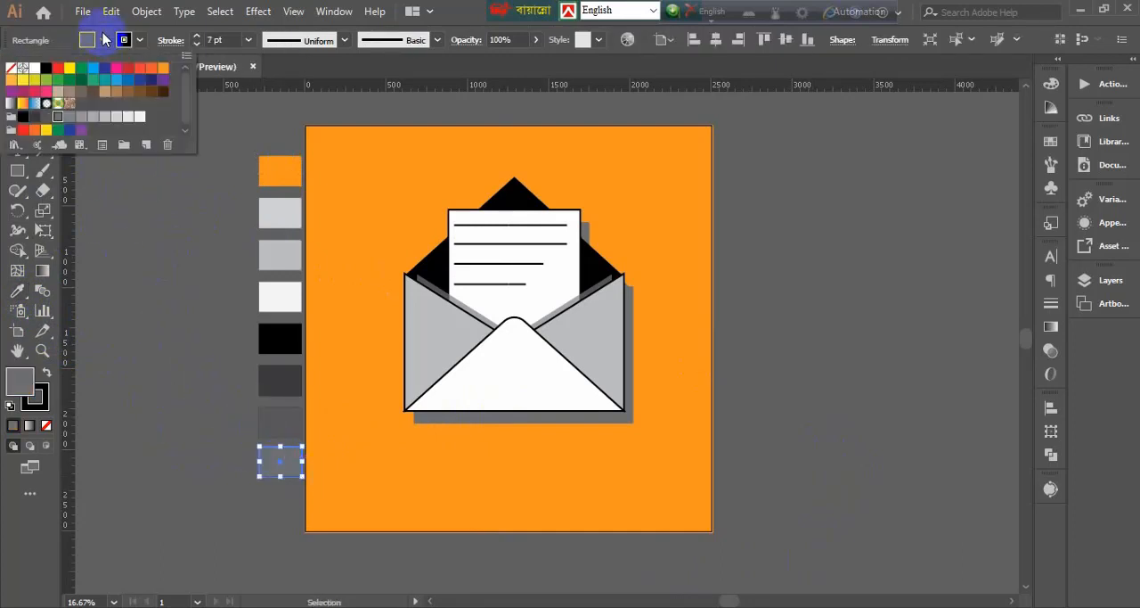
pyautogui.click(70, 118)
pyautogui.click(82, 117)
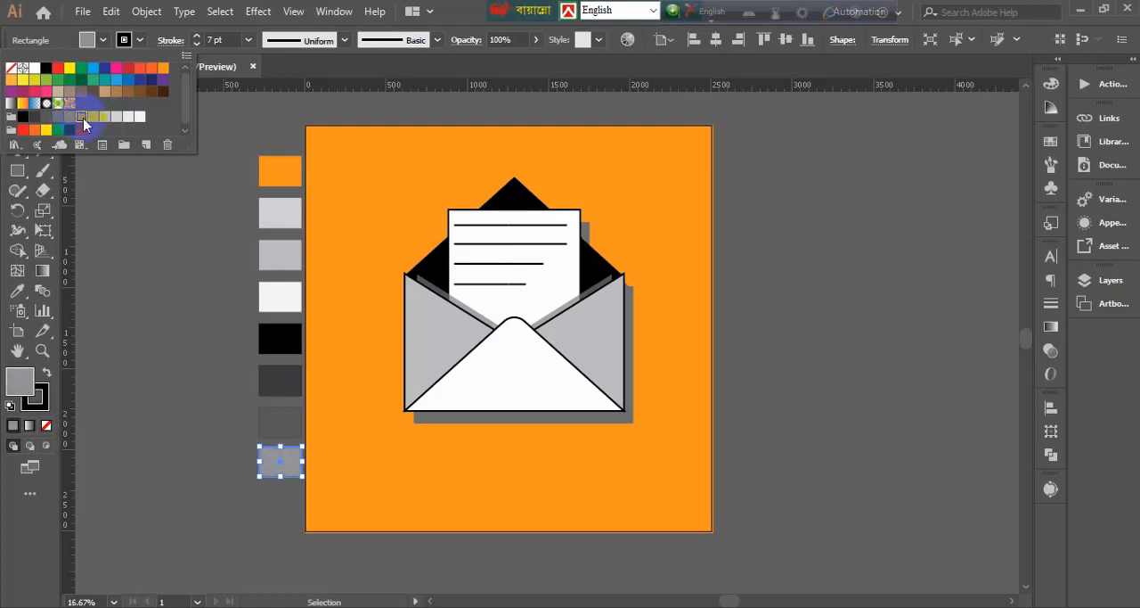
pyautogui.click(86, 224)
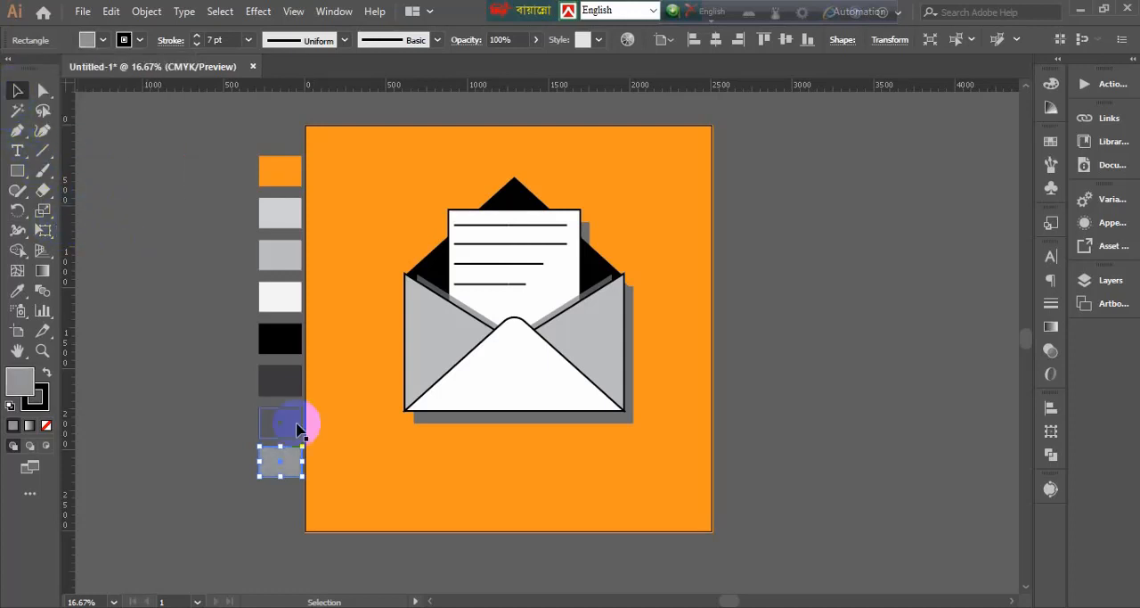
# Copy the lowest palette square's appearance onto the shadow silhouette with the Eyedropper, and set the shadow's fill to C=0 M=0 Y=0 K=60
pyautogui.click(520, 417)
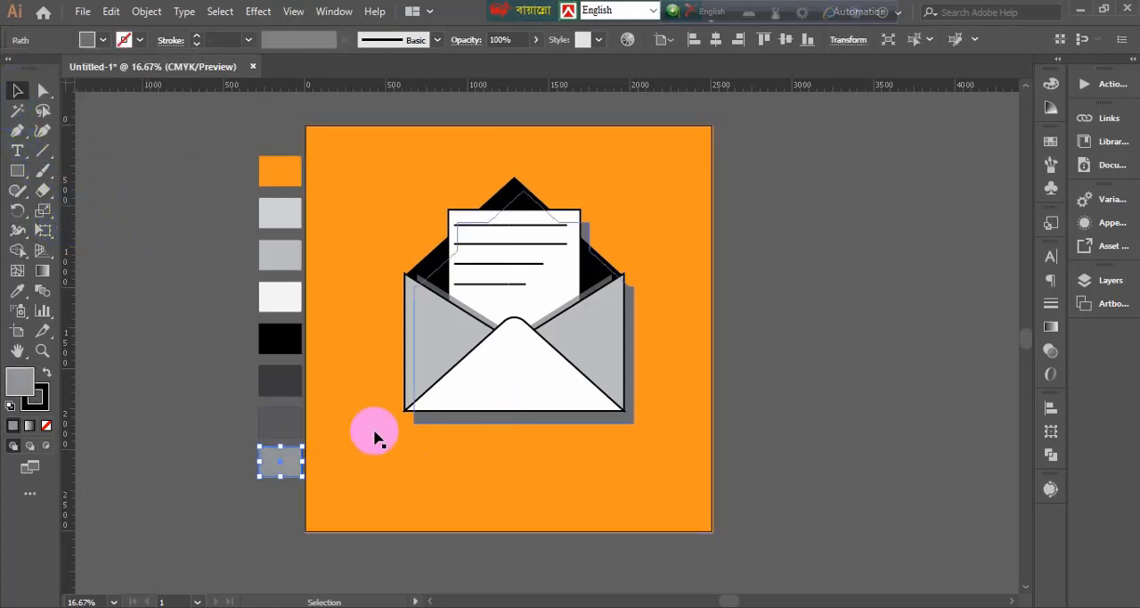
pyautogui.click(17, 290)
pyautogui.click(282, 454)
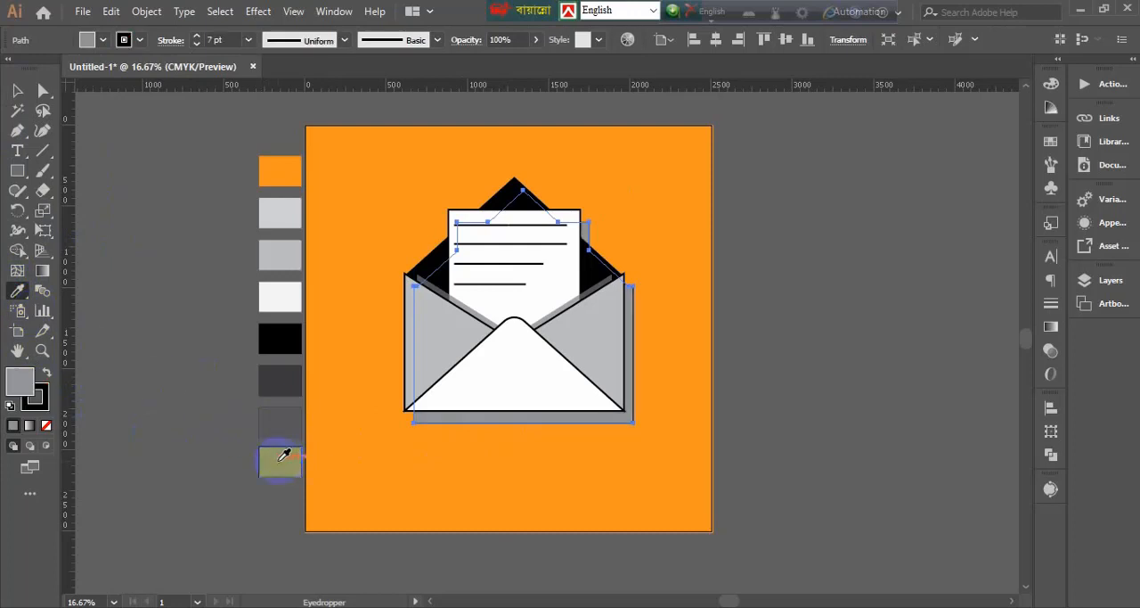
pyautogui.click(89, 39)
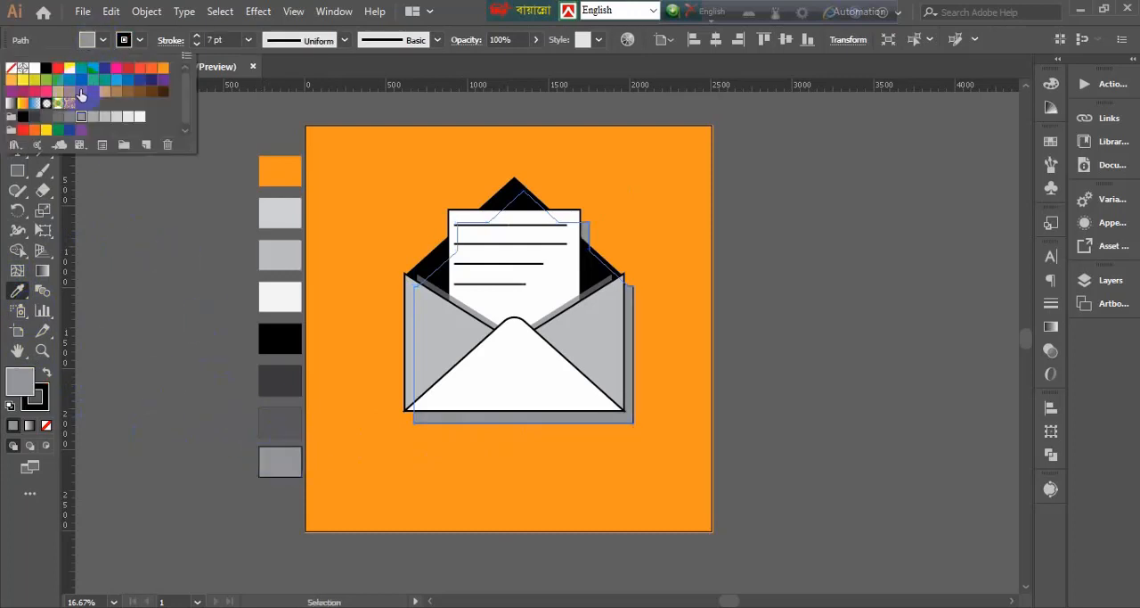
pyautogui.click(70, 119)
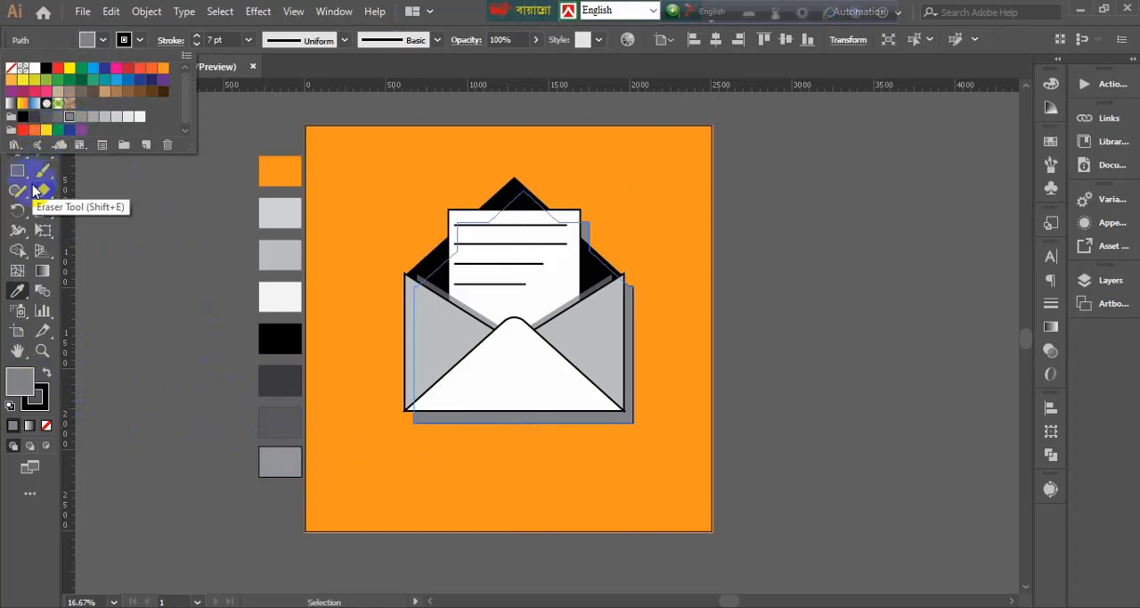
pyautogui.click(17, 90)
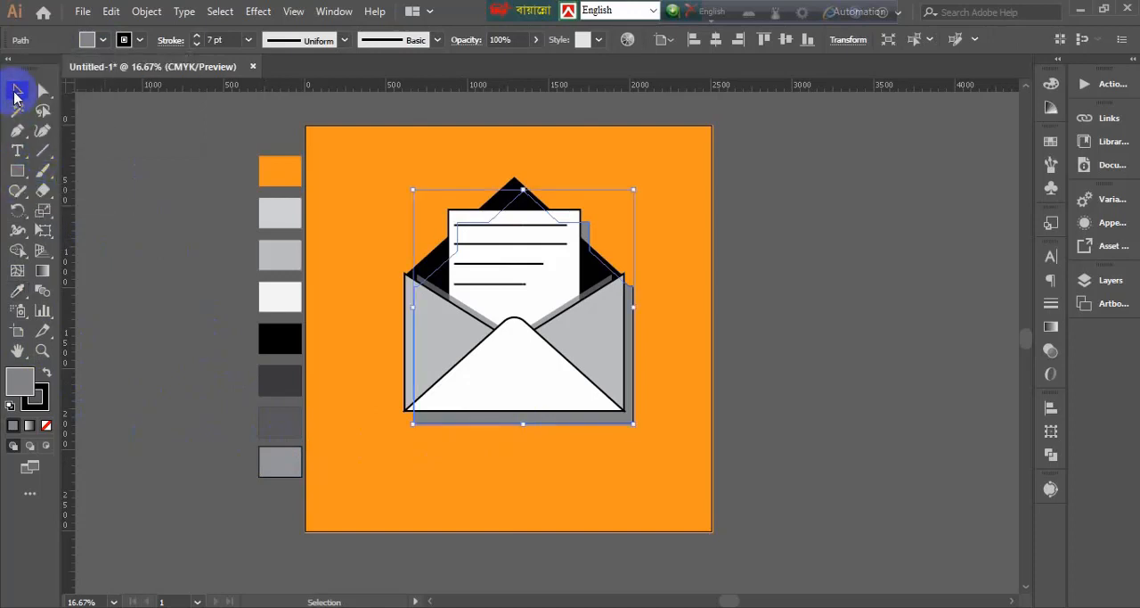
# Lower the shadow silhouette's opacity to 80% and deselect it
pyautogui.click(535, 39)
pyautogui.moveTo(522, 62); pyautogui.dragTo(506, 70)
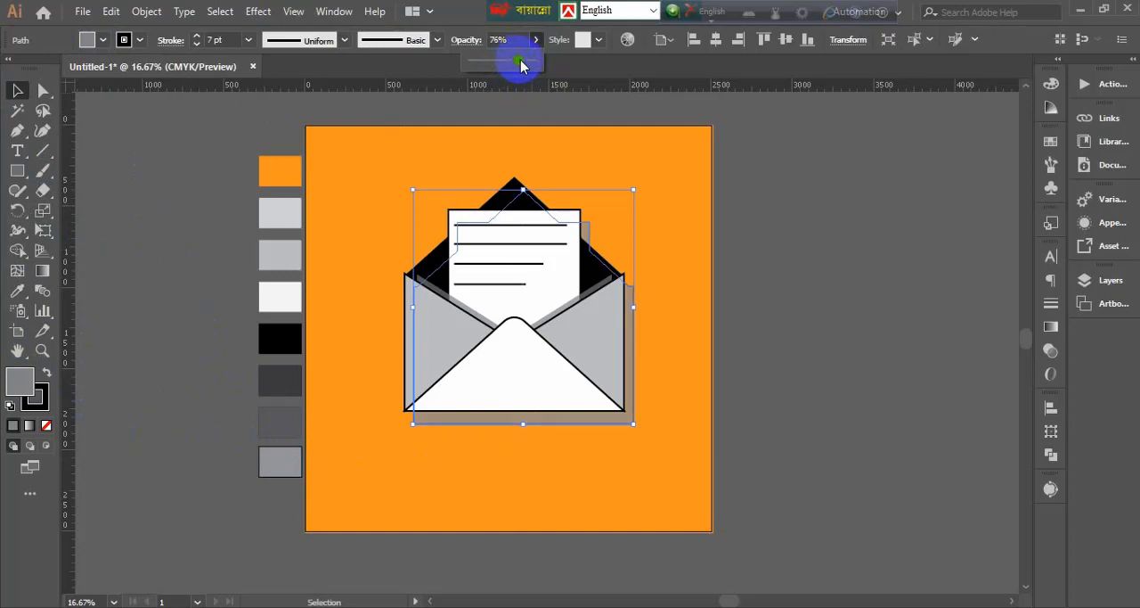
pyautogui.moveTo(521, 65); pyautogui.dragTo(524, 65)
pyautogui.click(15, 90)
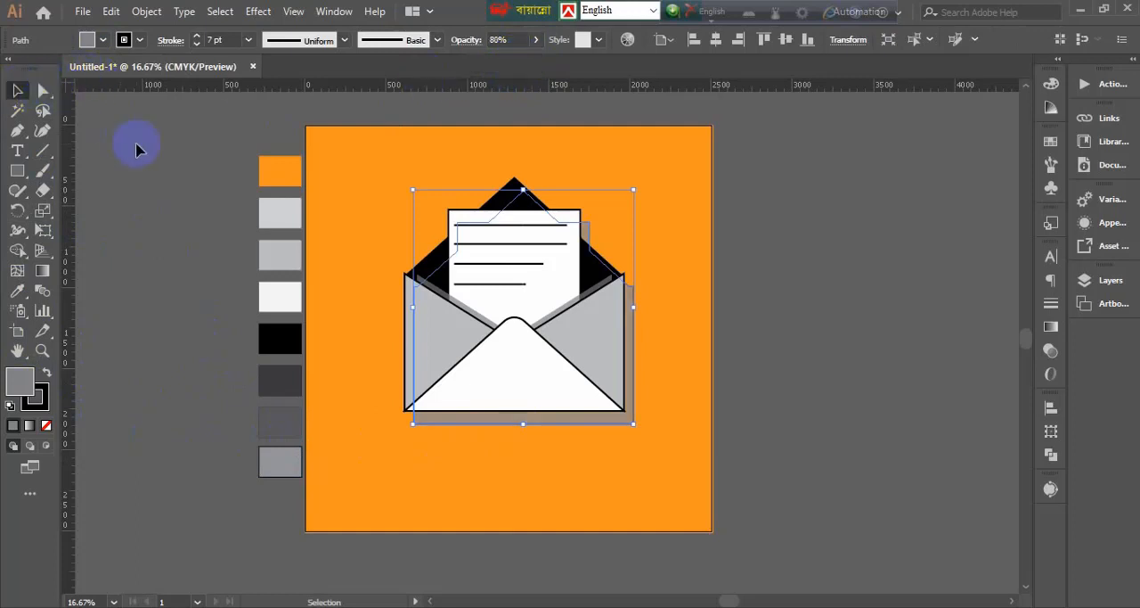
pyautogui.click(165, 187)
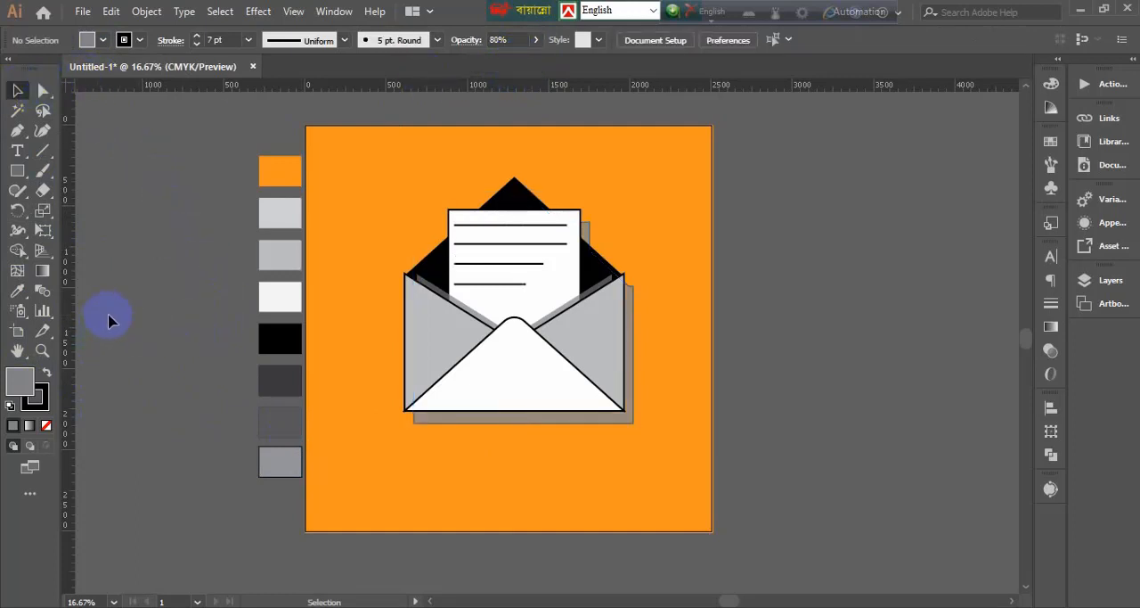
# Stretch the shadow silhouette slightly upward from its top edge and deselect it
pyautogui.click(593, 218)
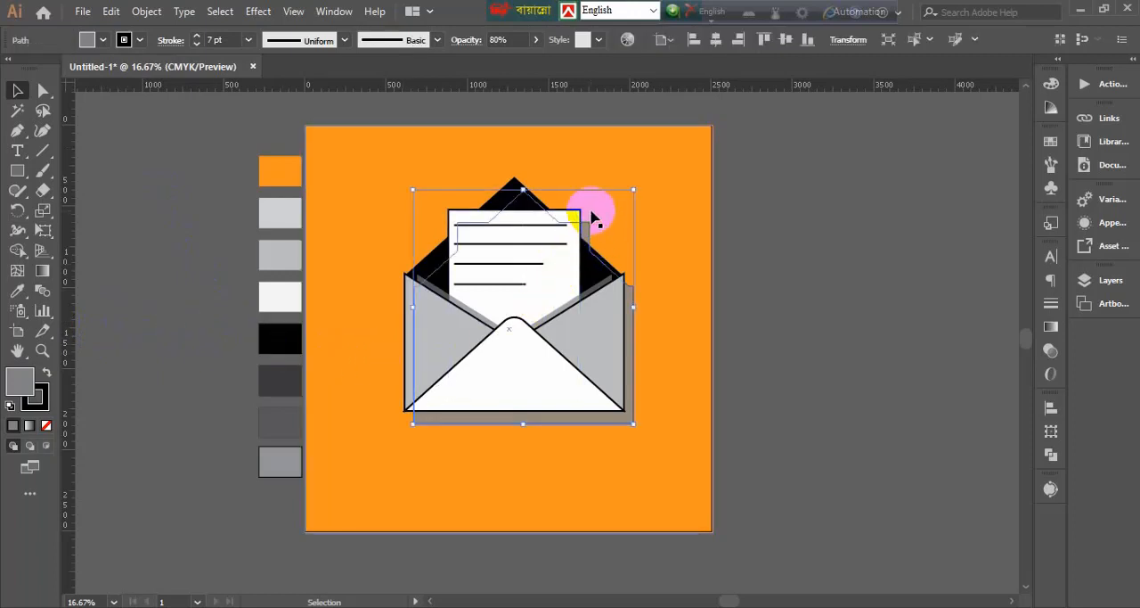
pyautogui.click(517, 183)
pyautogui.moveTo(523, 190); pyautogui.dragTo(519, 178)
pyautogui.click(796, 296)
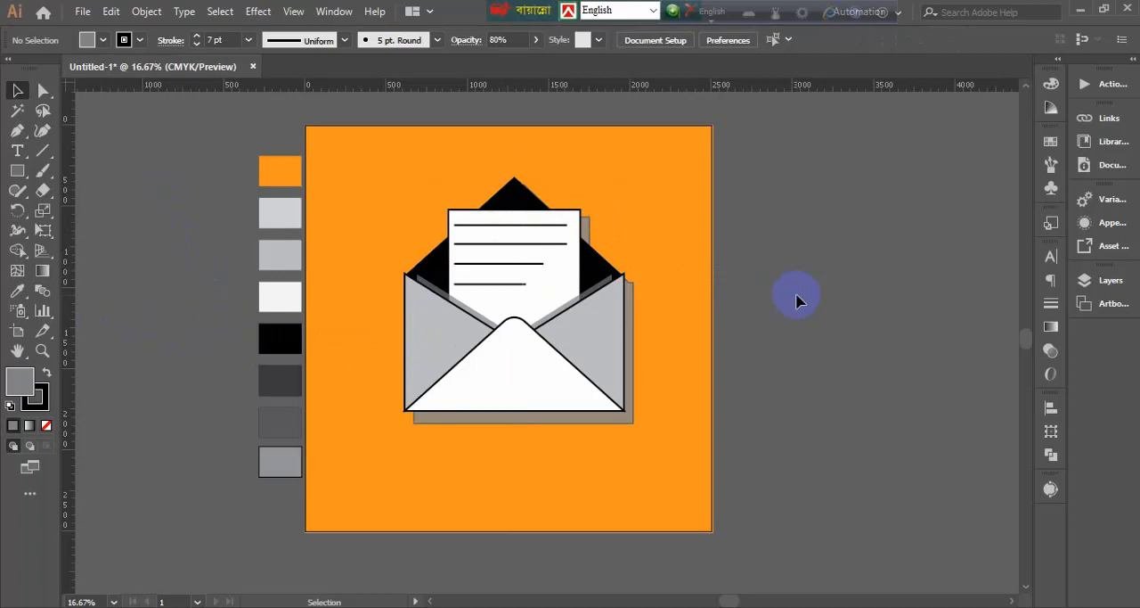
# Narrow the two translucent grey fold shadows on the letter so their outer ends align with the letter's left and right edges
pyautogui.hotkey('ctrl', '=')
pyautogui.hotkey('ctrl', '=')
pyautogui.click(845, 268)
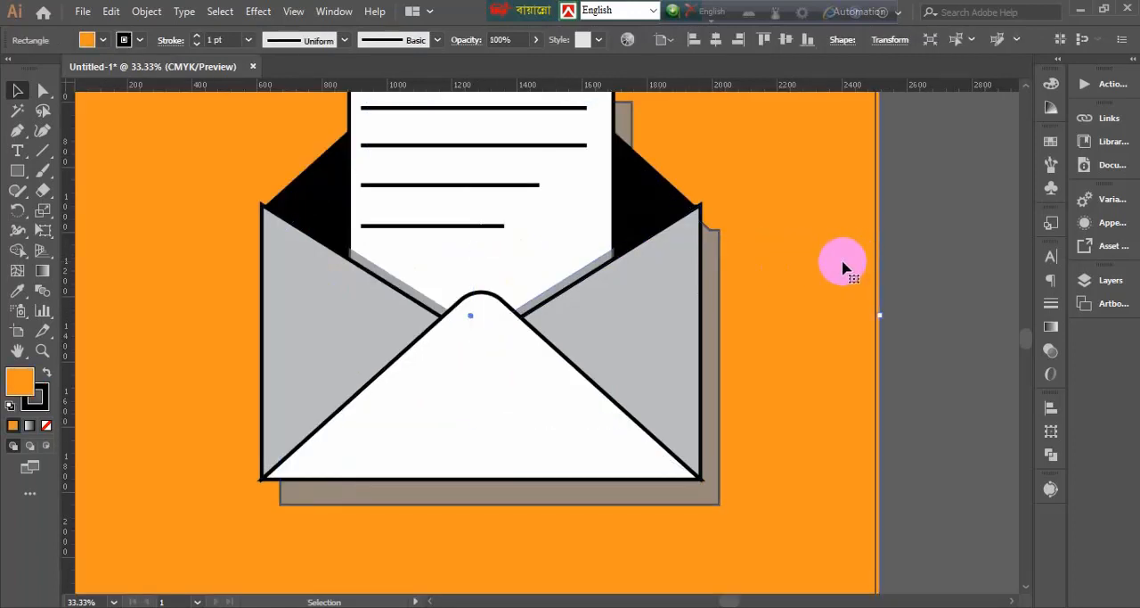
pyautogui.hotkey('ctrl', '=')
pyautogui.hotkey('ctrl', '=')
pyautogui.hotkey('ctrl', '=')
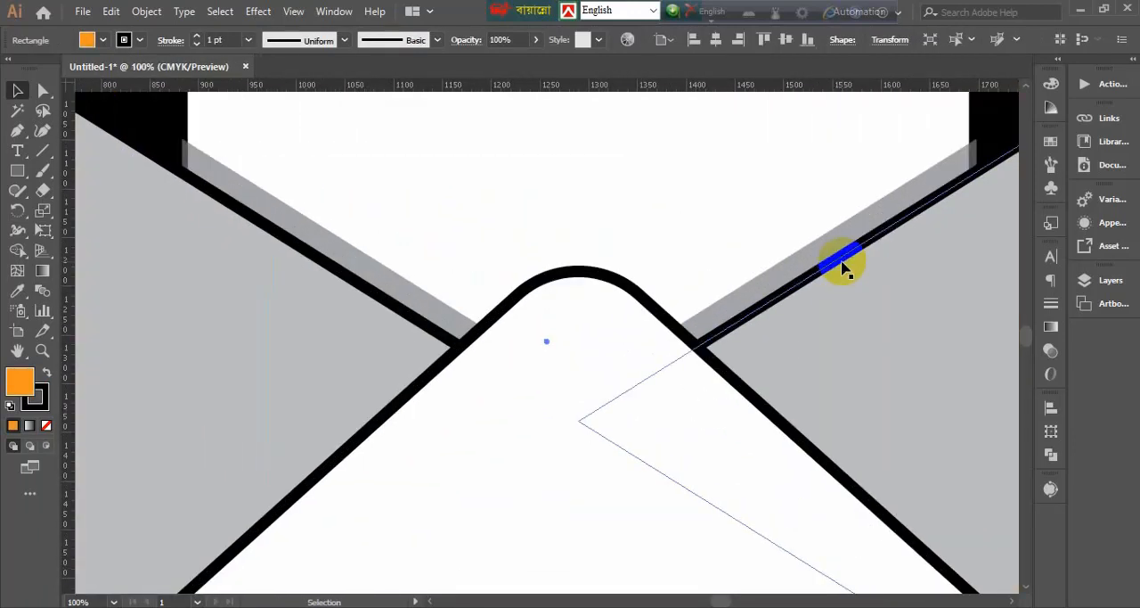
pyautogui.click(181, 139)
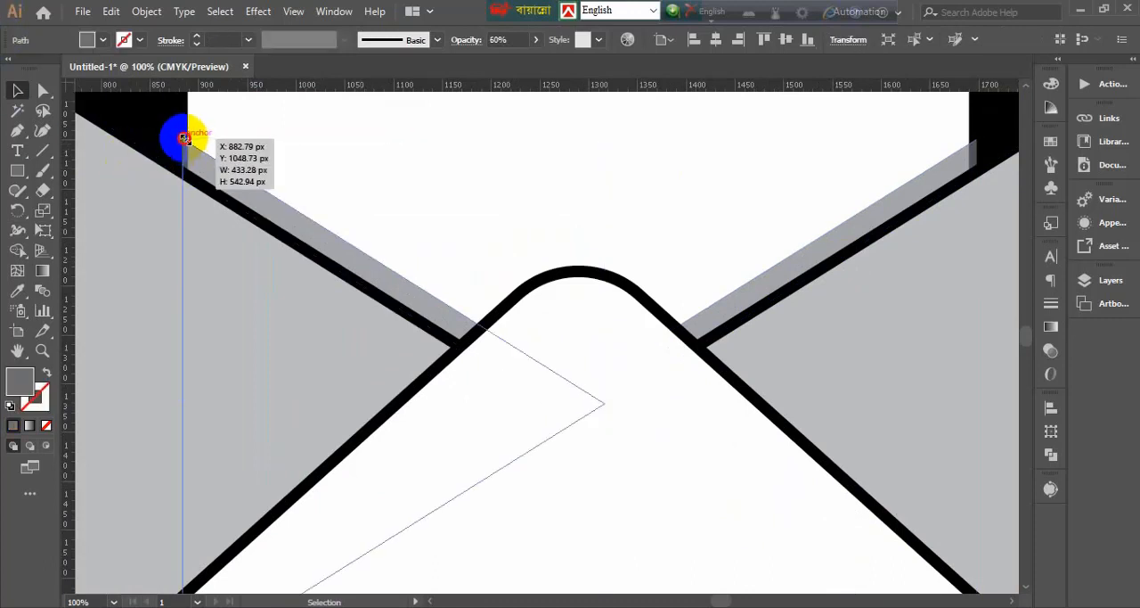
pyautogui.moveTo(183, 139); pyautogui.dragTo(188, 139)
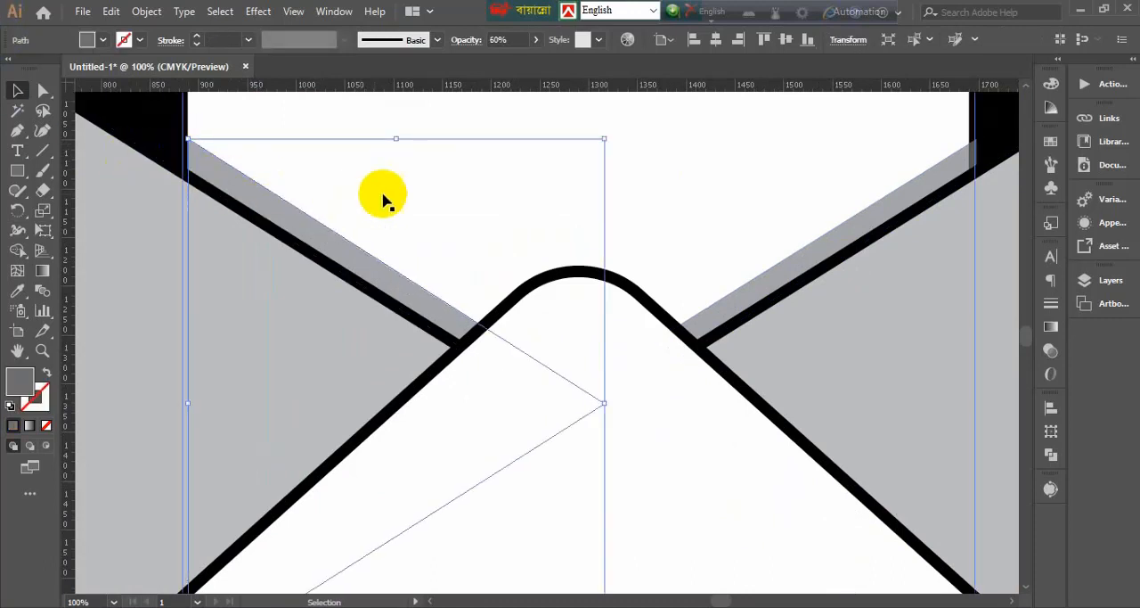
pyautogui.click(972, 145)
pyautogui.moveTo(977, 139); pyautogui.dragTo(969, 139)
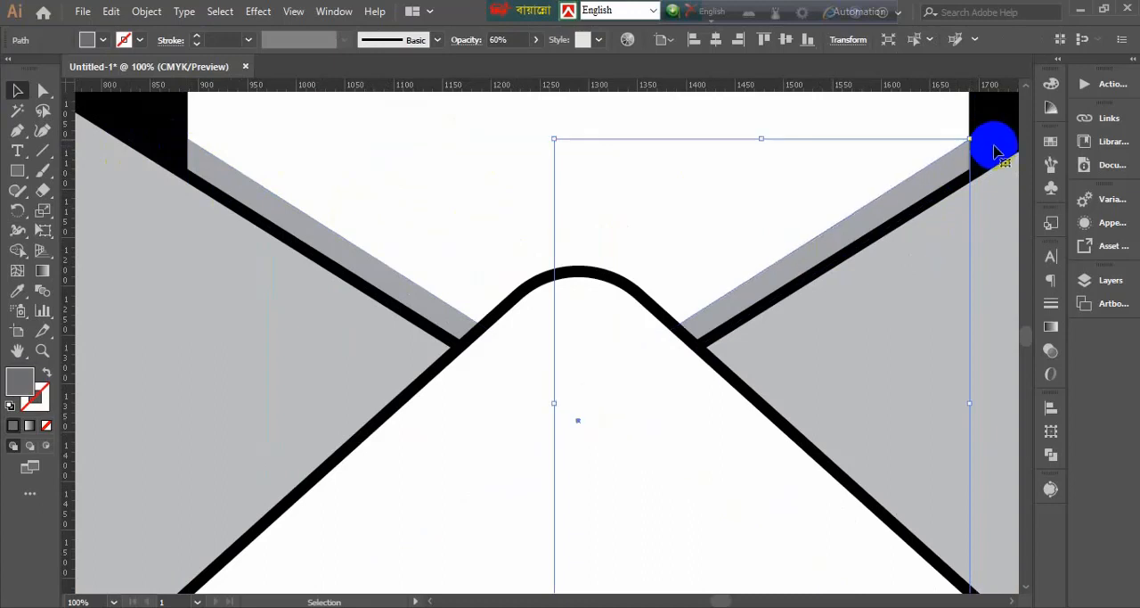
pyautogui.click(1006, 160)
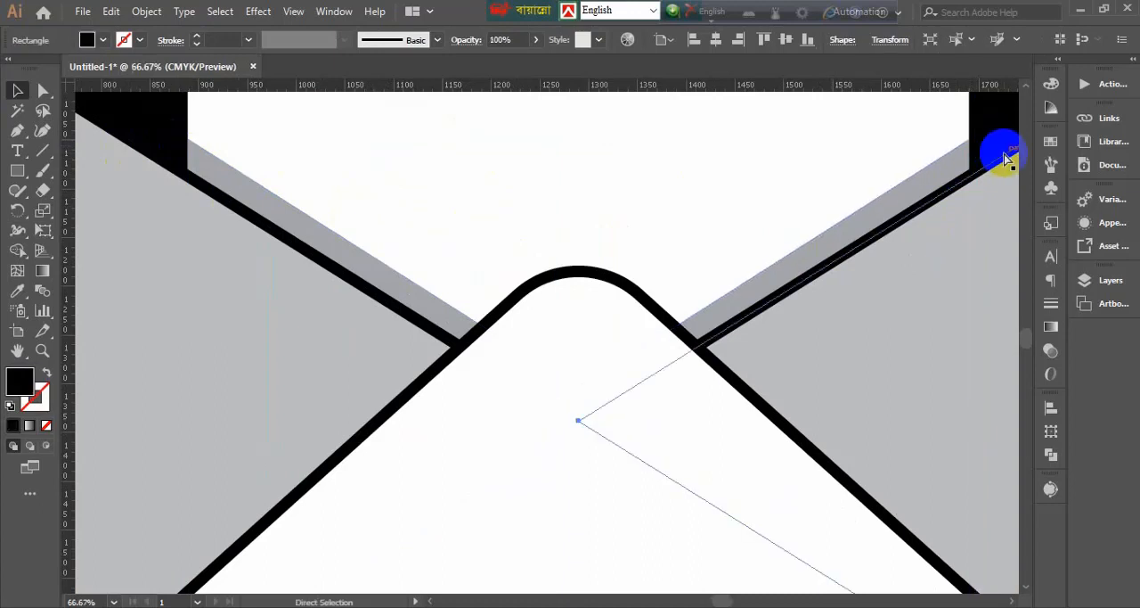
# Remove the stroke from the shadow silhouette behind the envelope and deselect it
pyautogui.hotkey('ctrl', '-')
pyautogui.hotkey('ctrl', '-')
pyautogui.hotkey('ctrl', '-')
pyautogui.hotkey('ctrl', '-')
pyautogui.click(896, 281)
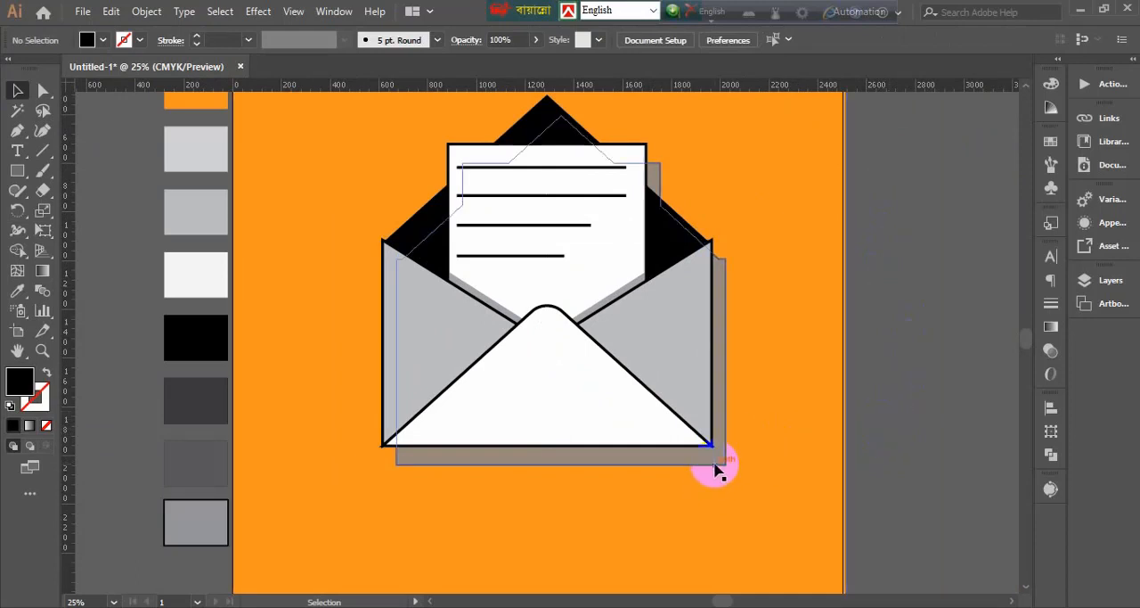
pyautogui.click(720, 462)
pyautogui.click(139, 40)
pyautogui.click(11, 69)
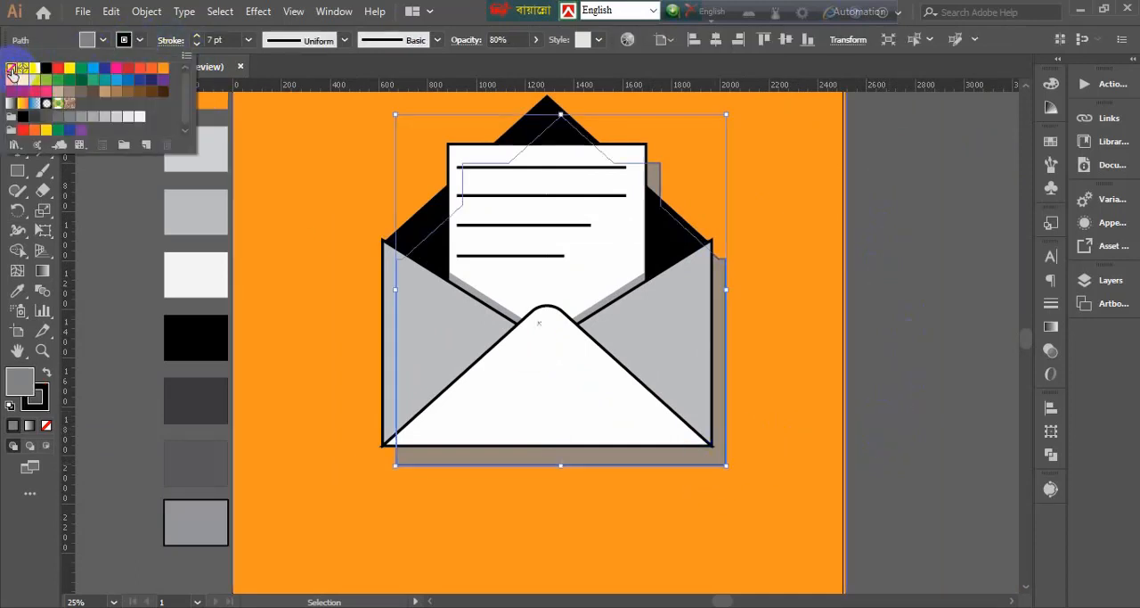
pyautogui.click(131, 188)
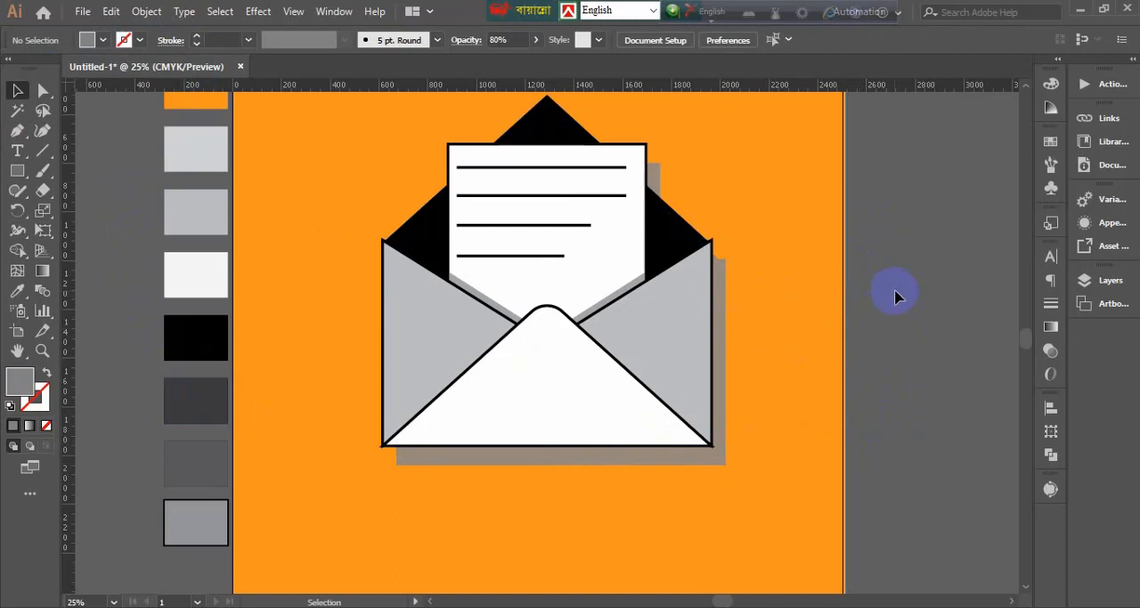
# Examine the finished envelope illustration up close and then as a whole on its orange background
pyautogui.hotkey('ctrl', '=')
pyautogui.hotkey('ctrl', '=')
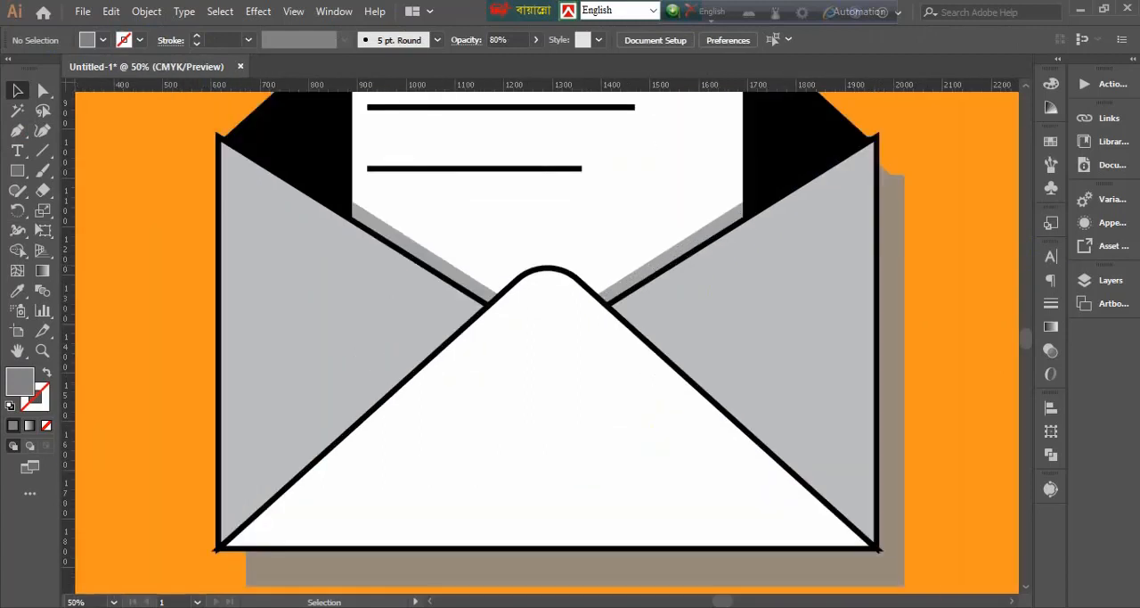
pyautogui.hotkey('ctrl', '-')
pyautogui.hotkey('ctrl', '-')
pyautogui.hotkey('ctrl', '-')
pyautogui.hotkey('ctrl', '-')
pyautogui.hotkey('ctrl', '-')
pyautogui.click(648, 356)
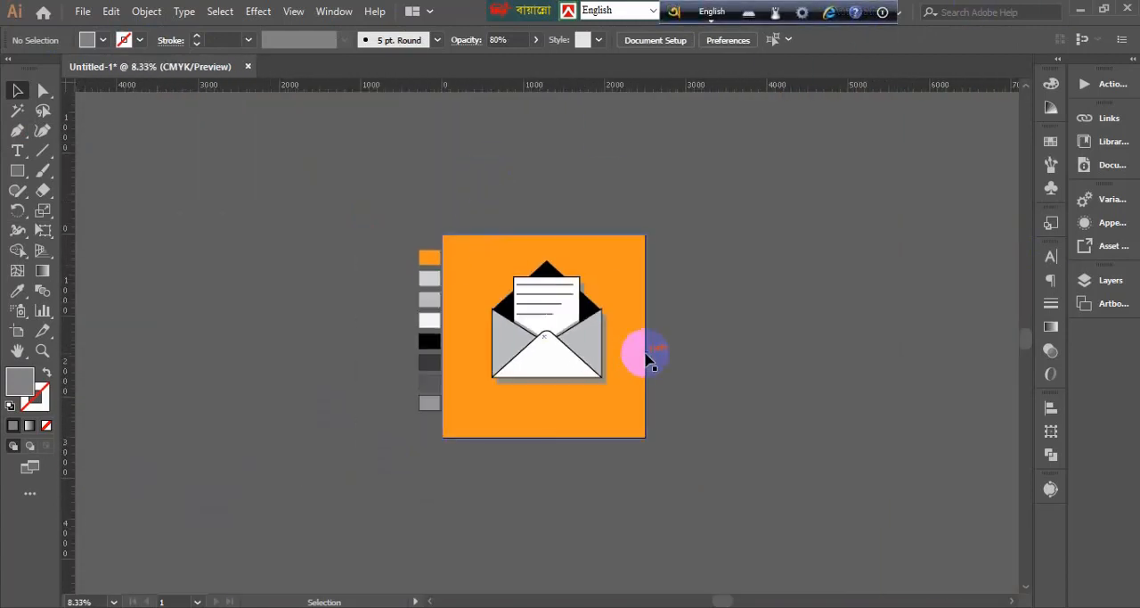